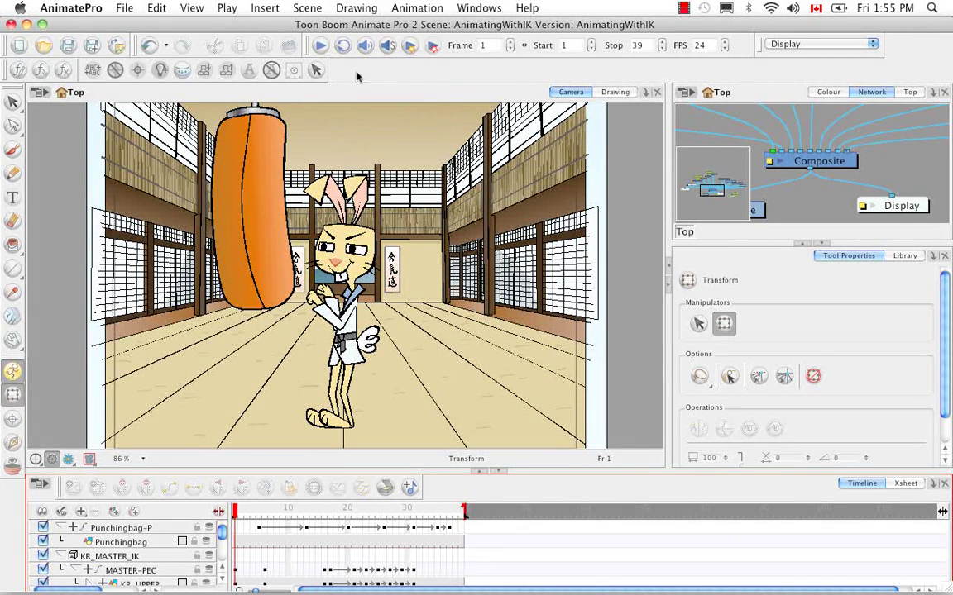
Step: Play the animation through once and return the playhead to frame 1
{"action": "left_click", "coordinate": [321, 44]}
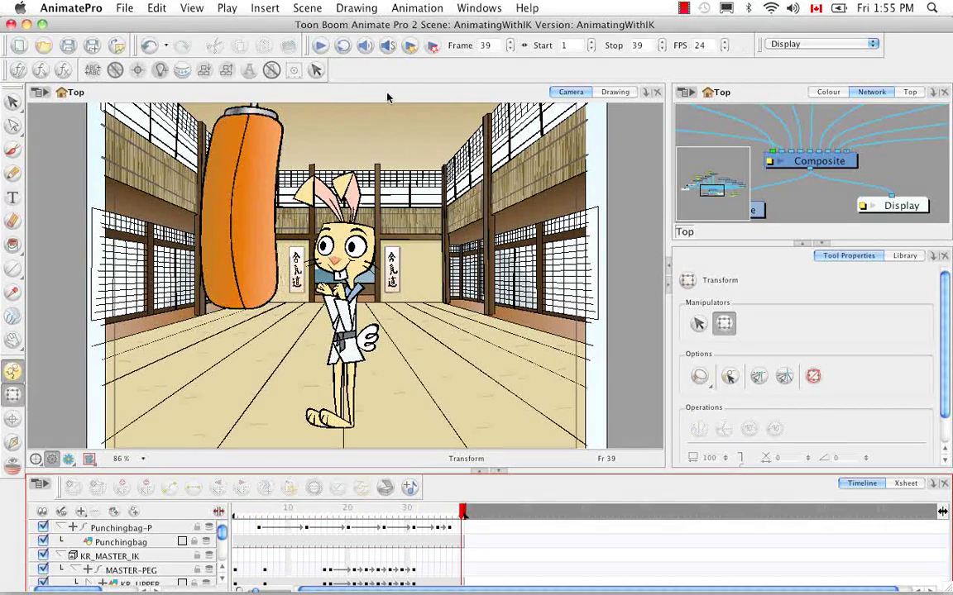
{"action": "left_click_drag", "start_coordinate": [418, 512], "coordinate": [234, 514]}
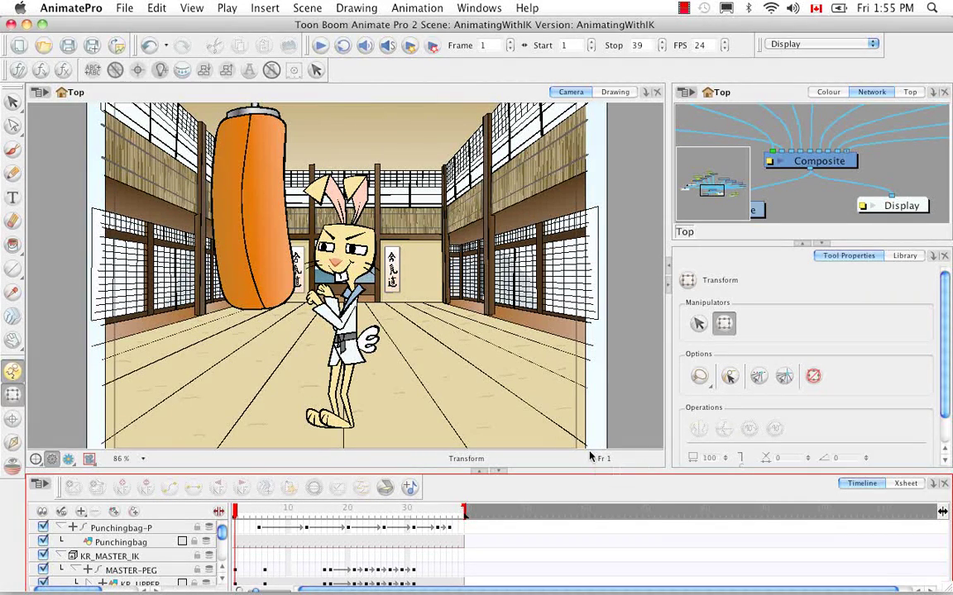
Step: Enlarge the network view and examine how the KarateRabbit, Write and Display modules connect to the rest of the scene
{"action": "left_click", "coordinate": [800, 202]}
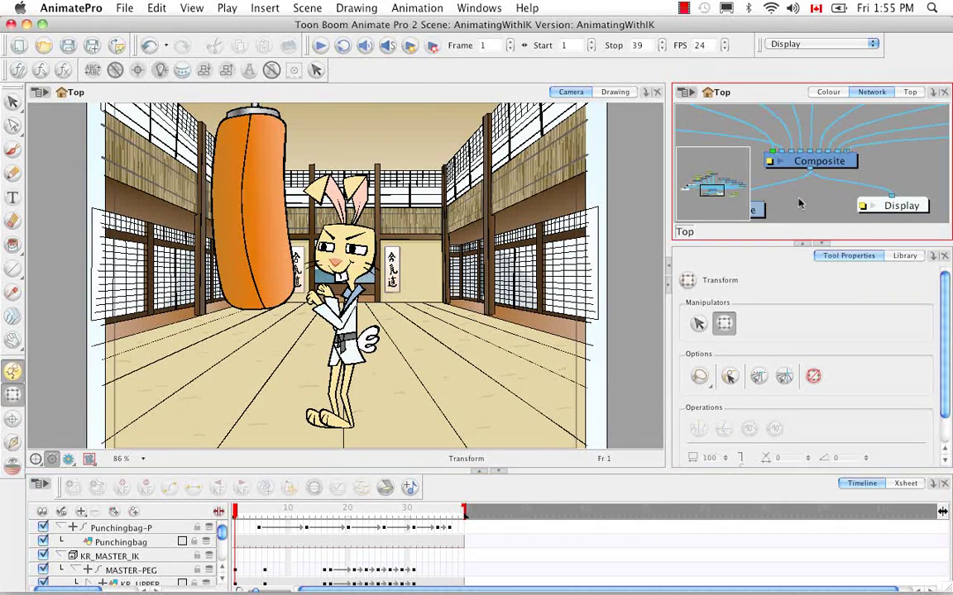
{"action": "left_click", "coordinate": [821, 243]}
{"action": "scroll", "coordinate": [778, 264], "scroll_direction": "left", "scroll_amount": 5}
{"action": "scroll", "coordinate": [777, 264], "scroll_direction": "up", "scroll_amount": 3}
{"action": "scroll", "coordinate": [781, 269], "scroll_direction": "left", "scroll_amount": 10}
{"action": "scroll", "coordinate": [781, 269], "scroll_direction": "down", "scroll_amount": 3}
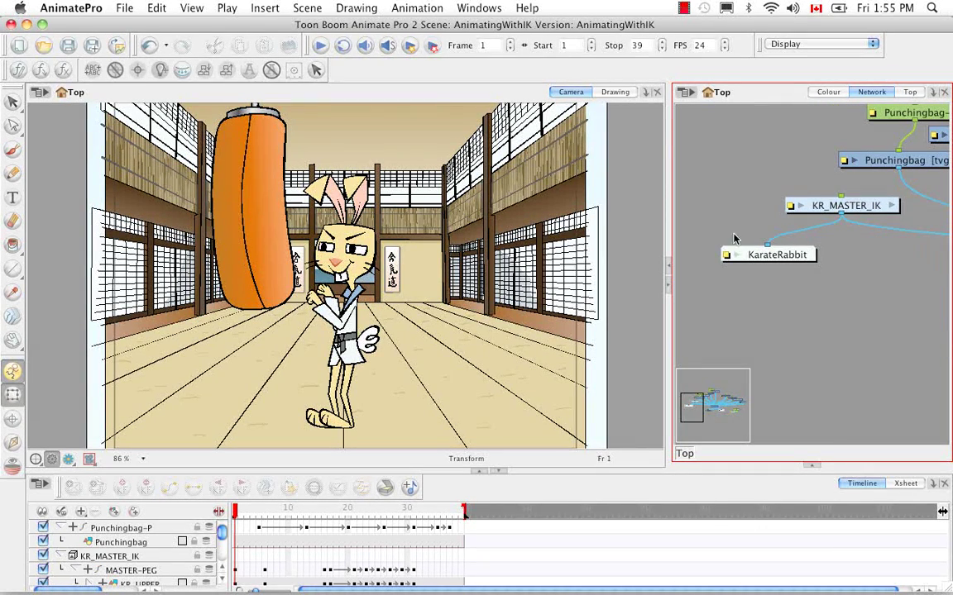
{"action": "scroll", "coordinate": [827, 289], "scroll_direction": "right", "scroll_amount": 10}
{"action": "scroll", "coordinate": [827, 289], "scroll_direction": "down", "scroll_amount": 2}
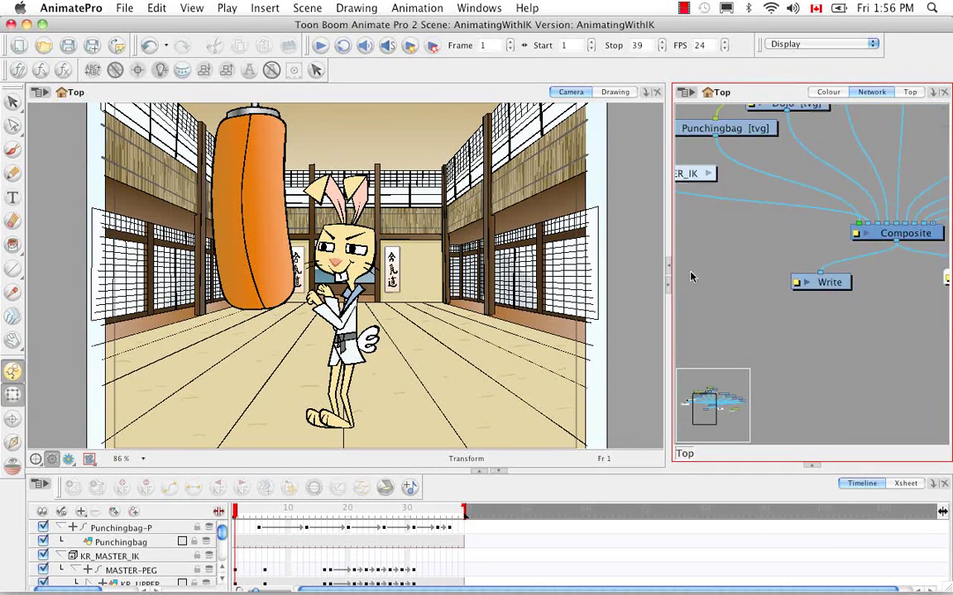
{"action": "scroll", "coordinate": [679, 277], "scroll_direction": "right", "scroll_amount": 9}
{"action": "scroll", "coordinate": [680, 277], "scroll_direction": "up", "scroll_amount": 1}
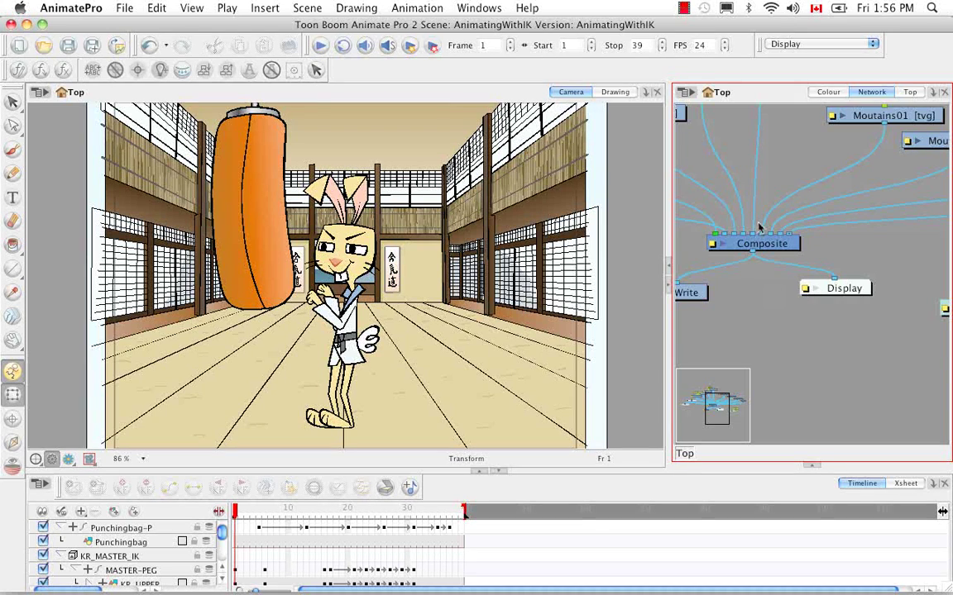
{"action": "scroll", "coordinate": [756, 230], "scroll_direction": "left", "scroll_amount": 5}
{"action": "scroll", "coordinate": [757, 230], "scroll_direction": "up", "scroll_amount": 2}
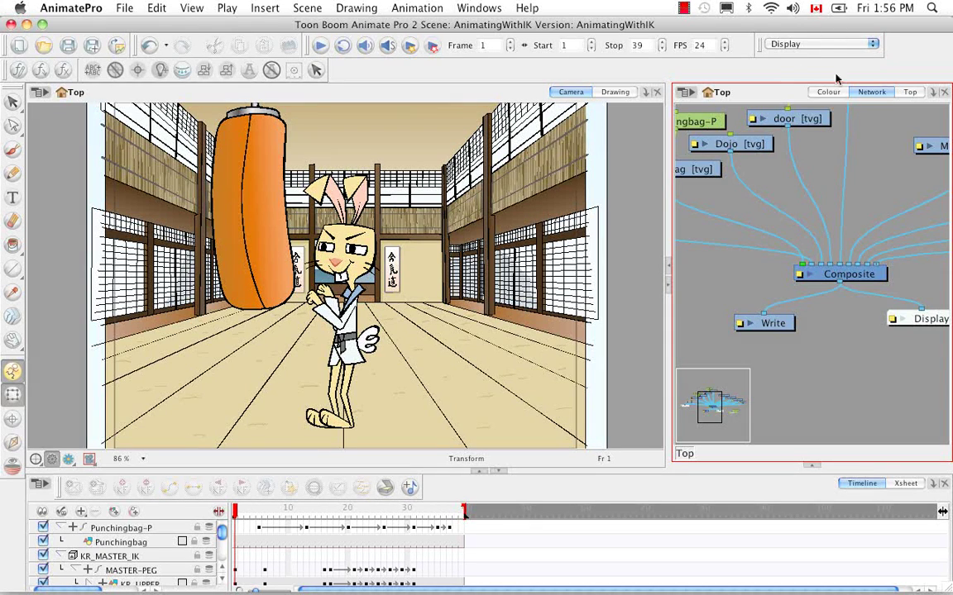
{"action": "scroll", "coordinate": [711, 248], "scroll_direction": "left", "scroll_amount": 10}
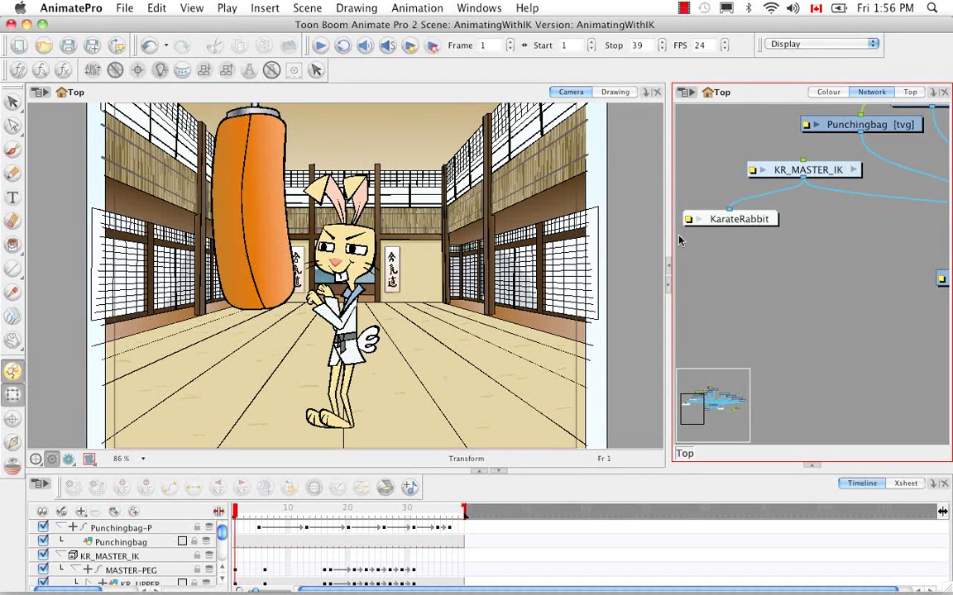
Step: Preview the scene through the KarateRabbit display and switch back to the Display module
{"action": "left_click", "coordinate": [872, 43]}
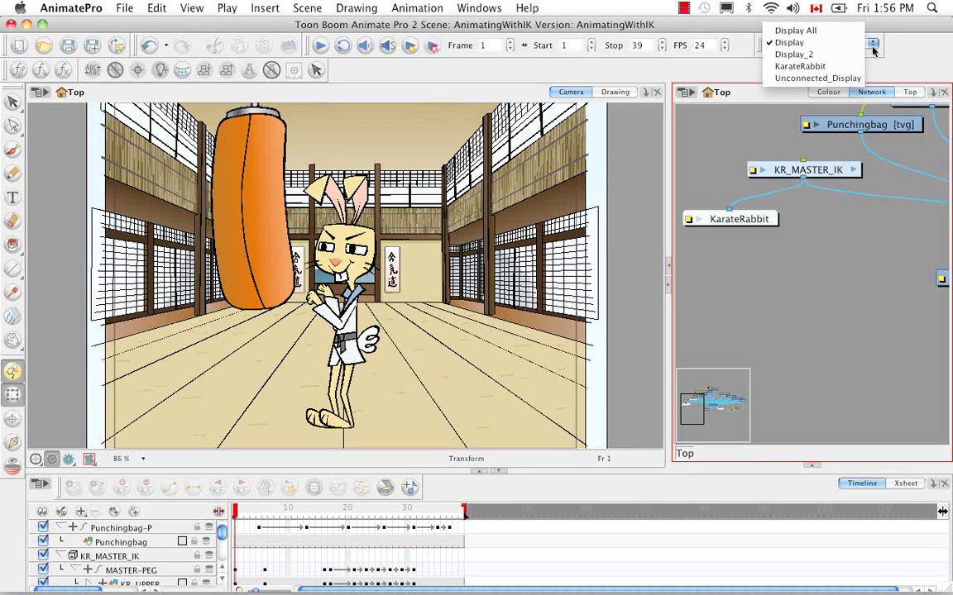
{"action": "left_click", "coordinate": [799, 66]}
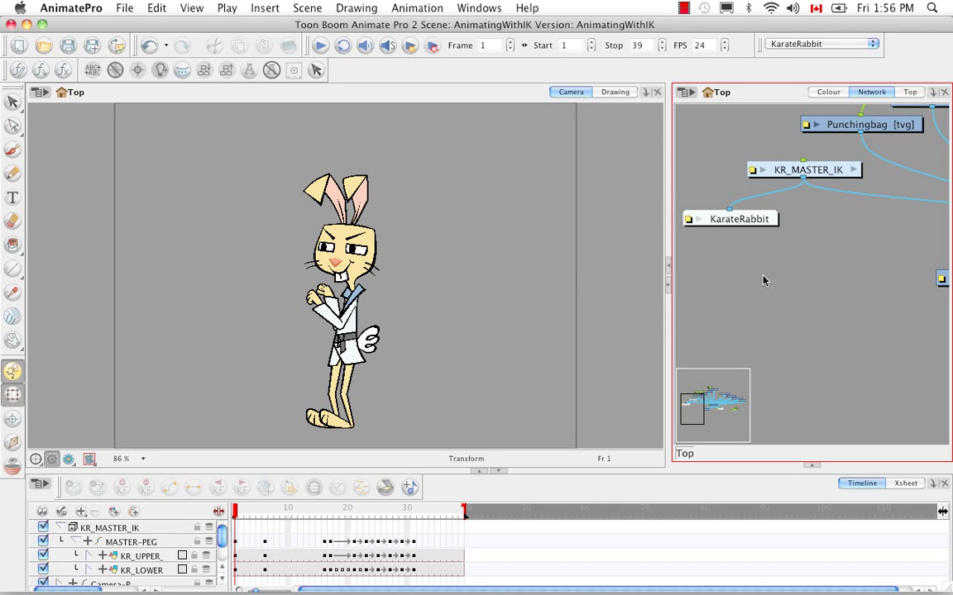
{"action": "left_click", "coordinate": [872, 44]}
{"action": "left_click", "coordinate": [790, 37]}
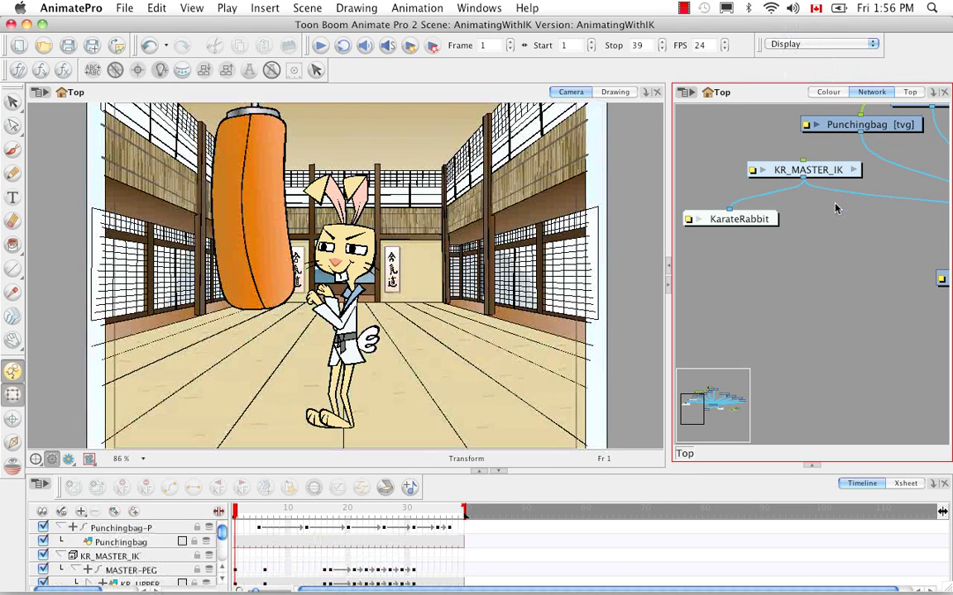
Step: Set the scene's active display to Display All
{"action": "left_click", "coordinate": [871, 46]}
{"action": "left_click", "coordinate": [827, 30]}
{"action": "left_click_drag", "start_coordinate": [863, 323], "coordinate": [792, 323]}
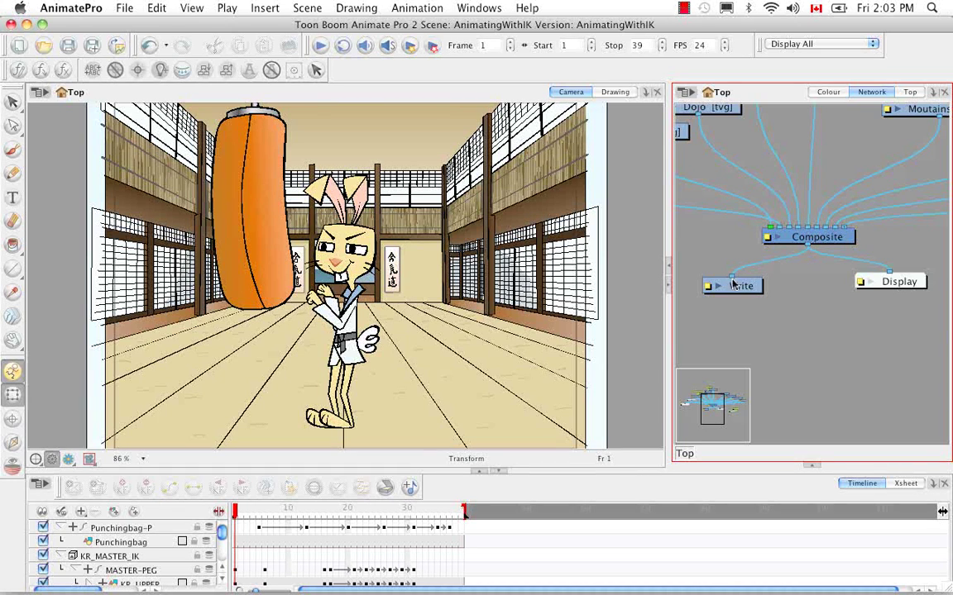
Step: Bring back the view below the network and add the Module Library to it
{"action": "left_click", "coordinate": [813, 468]}
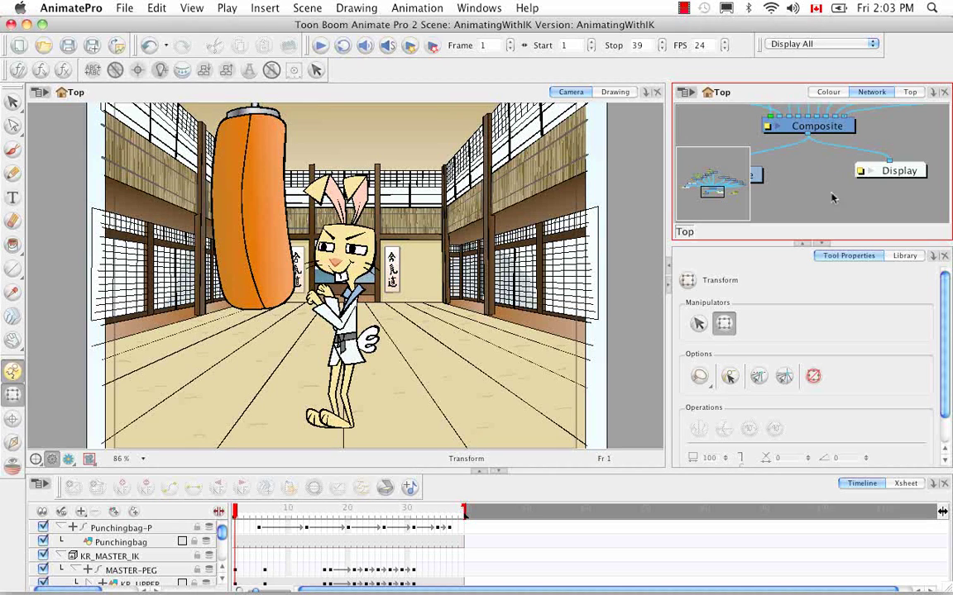
{"action": "left_click", "coordinate": [932, 256]}
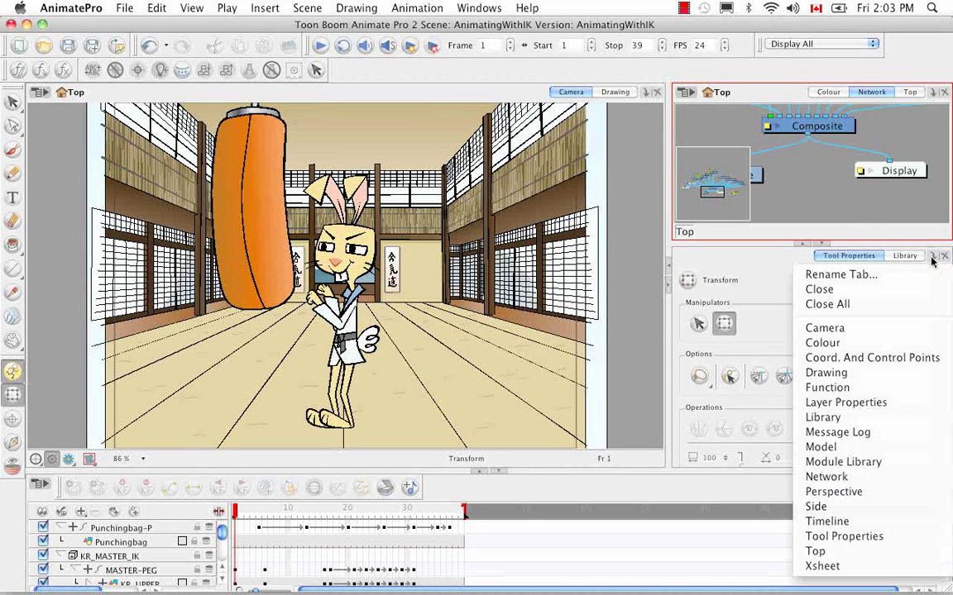
{"action": "left_click", "coordinate": [898, 460]}
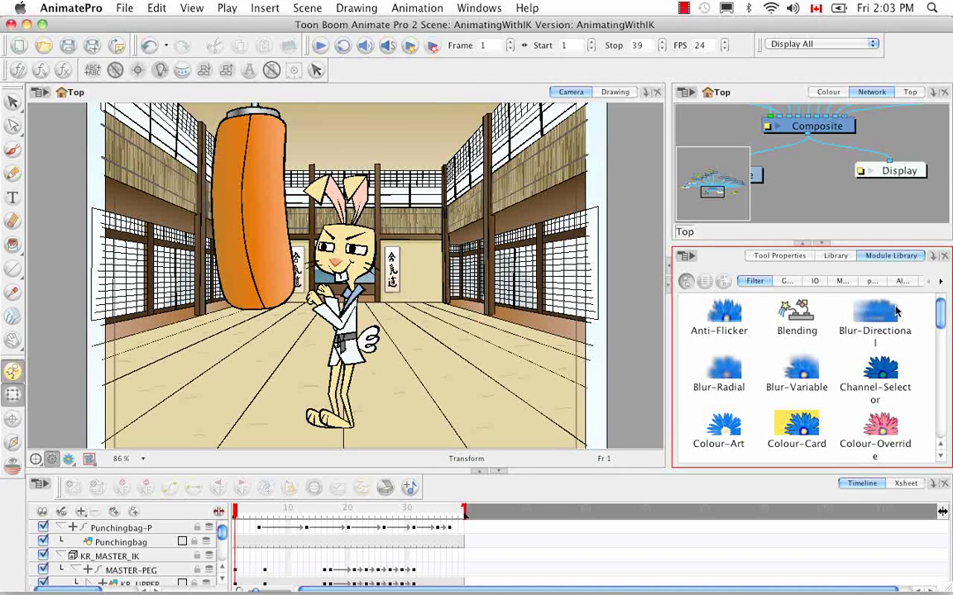
Step: Add a Write module from the full module list to the network below the Composite, and enlarge the network view
{"action": "left_click", "coordinate": [902, 281]}
{"action": "left_click_drag", "start_coordinate": [940, 308], "coordinate": [940, 440]}
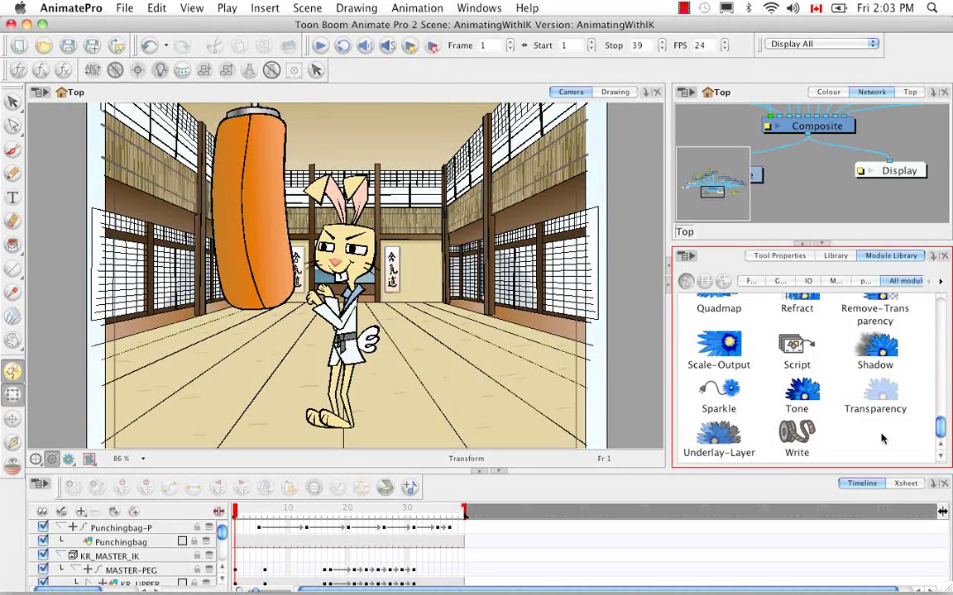
{"action": "left_click", "coordinate": [796, 434]}
{"action": "left_click", "coordinate": [815, 199]}
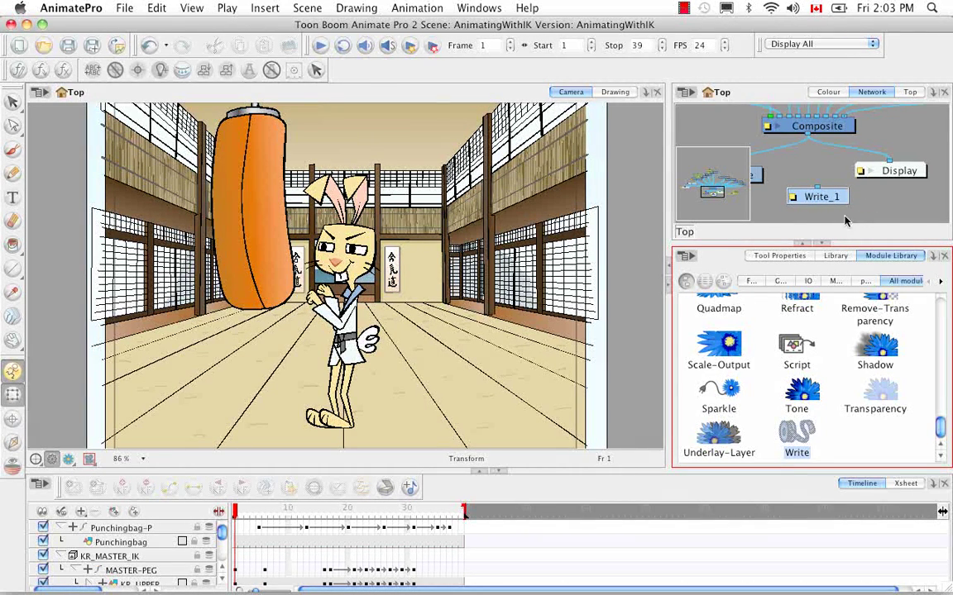
{"action": "left_click", "coordinate": [822, 243]}
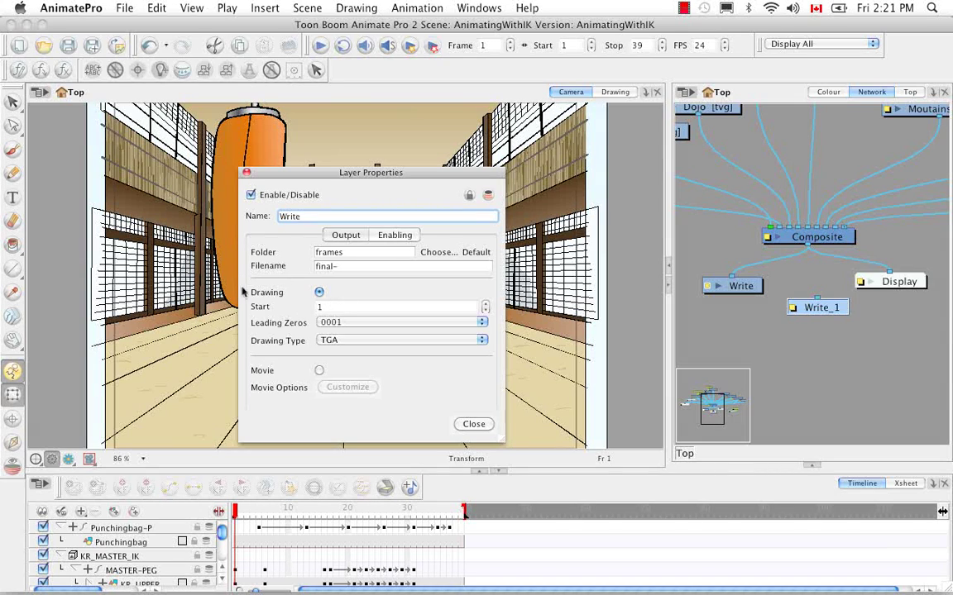
Step: Switch the original Write module's output to Movie and back to Drawing, and disable and re-enable the module
{"action": "left_click", "coordinate": [319, 370]}
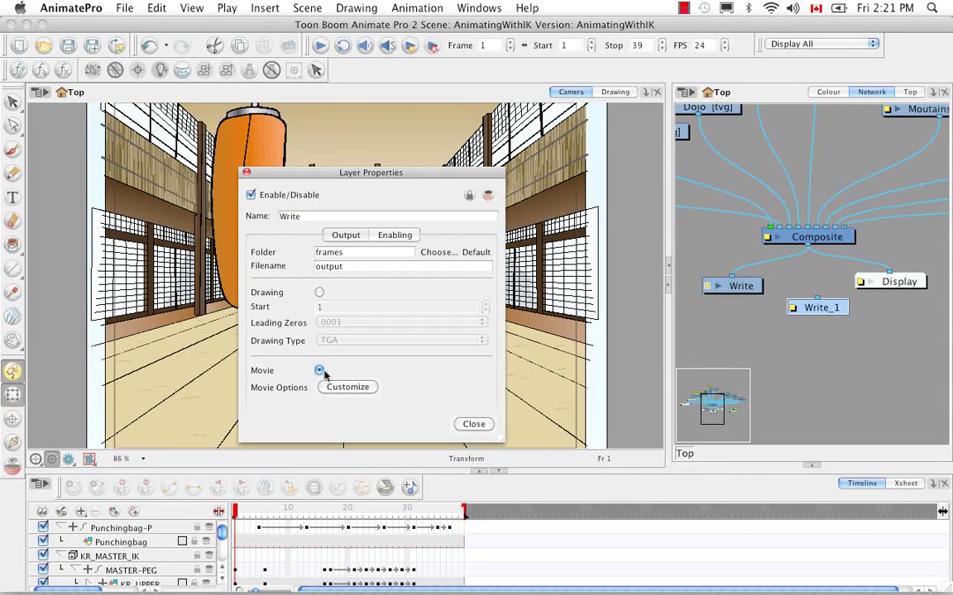
{"action": "left_click", "coordinate": [319, 292]}
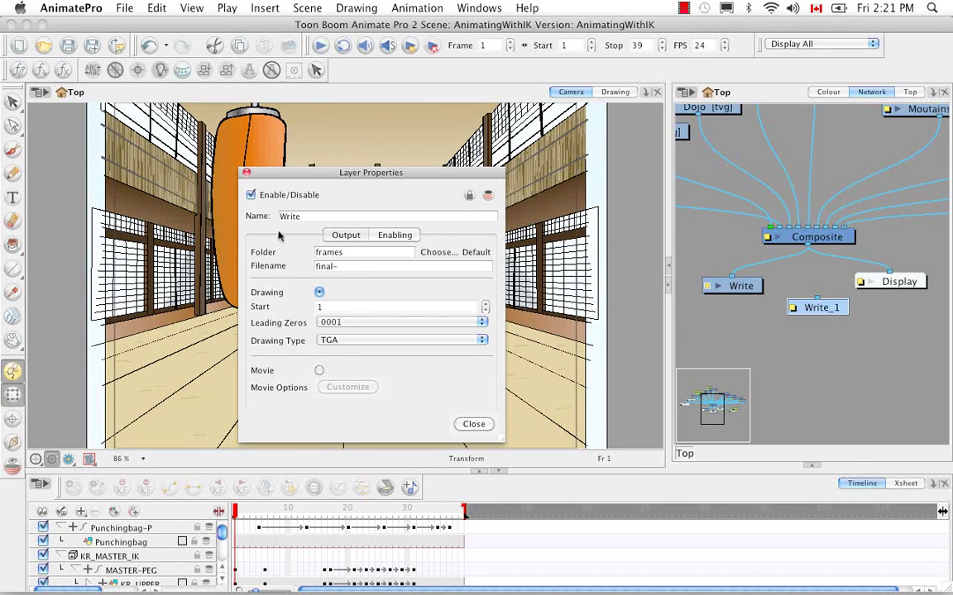
{"action": "left_click", "coordinate": [251, 195]}
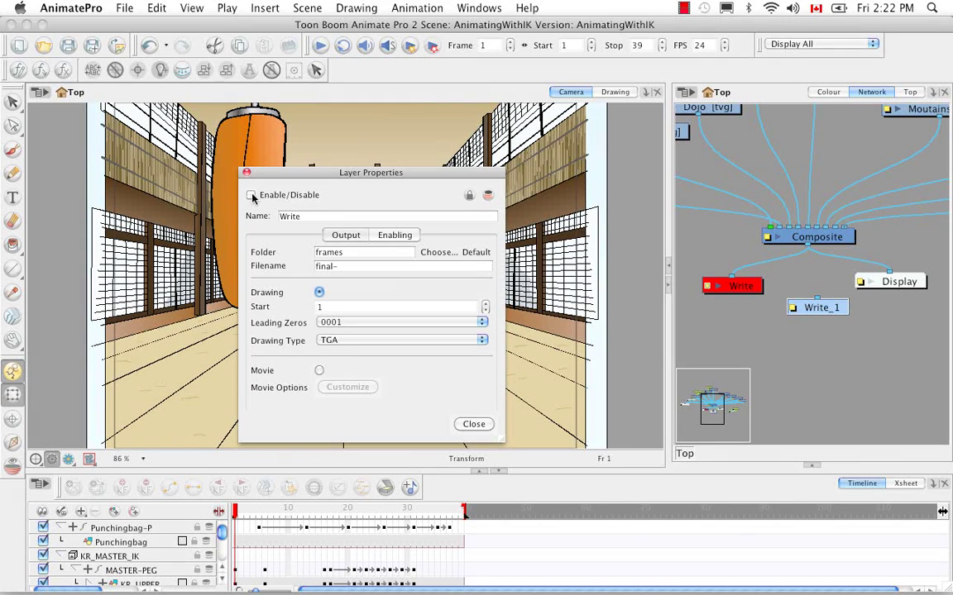
{"action": "left_click", "coordinate": [251, 195]}
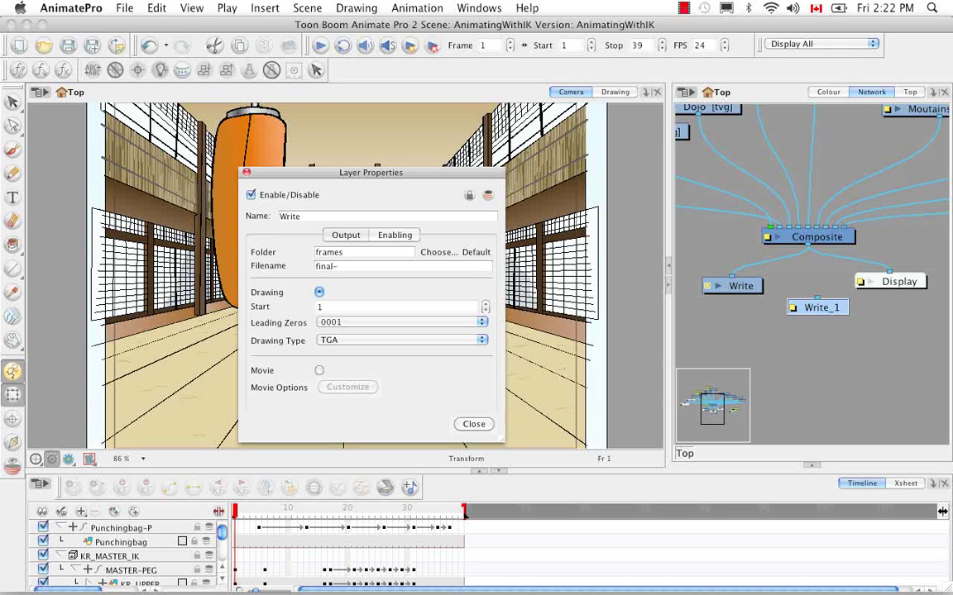
Step: Set the Write module's output folder to Pack22 inside ANP2 Scenes
{"action": "left_click", "coordinate": [431, 252]}
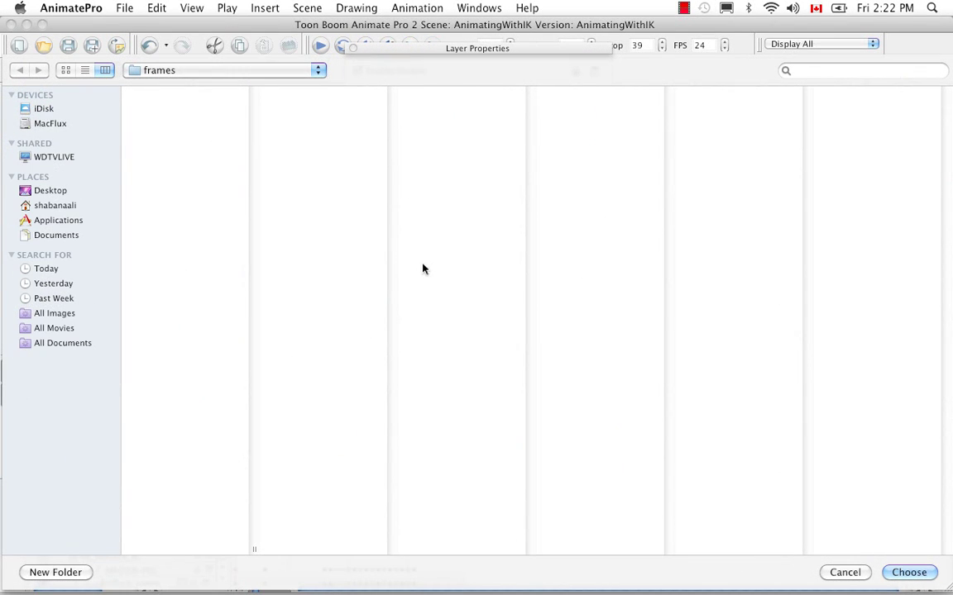
{"action": "left_click", "coordinate": [317, 71]}
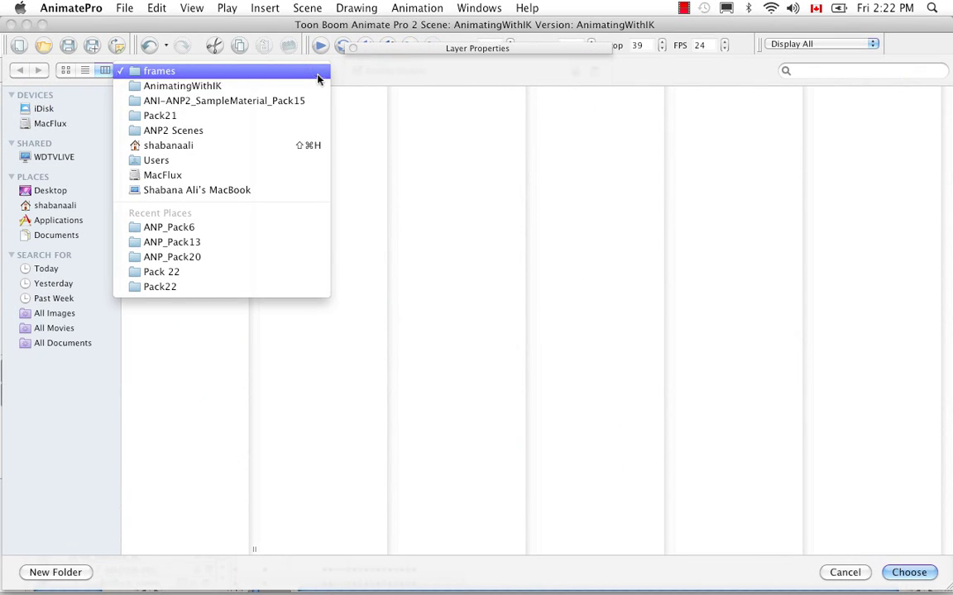
{"action": "left_click", "coordinate": [295, 116]}
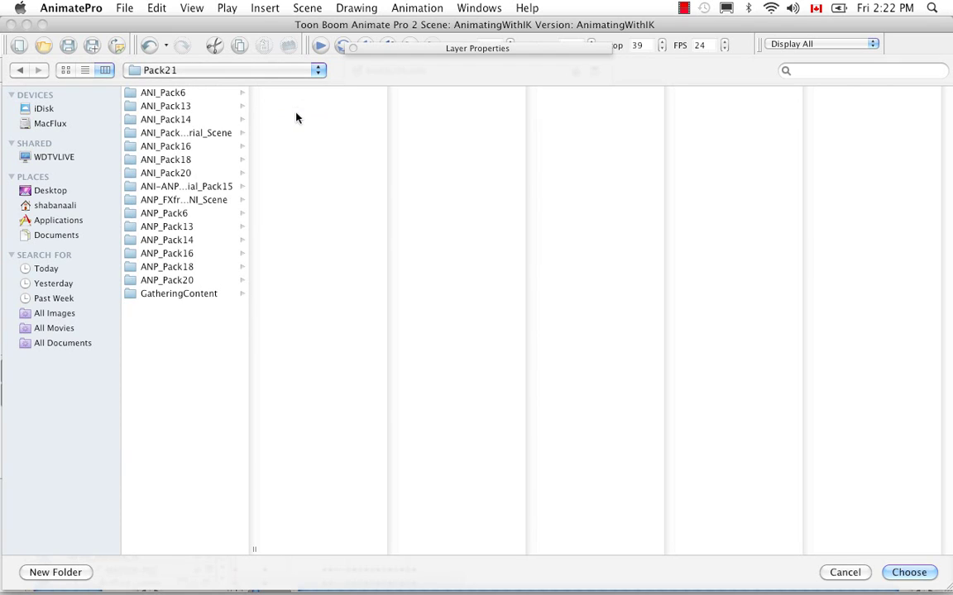
{"action": "left_click", "coordinate": [319, 74]}
{"action": "left_click", "coordinate": [302, 86]}
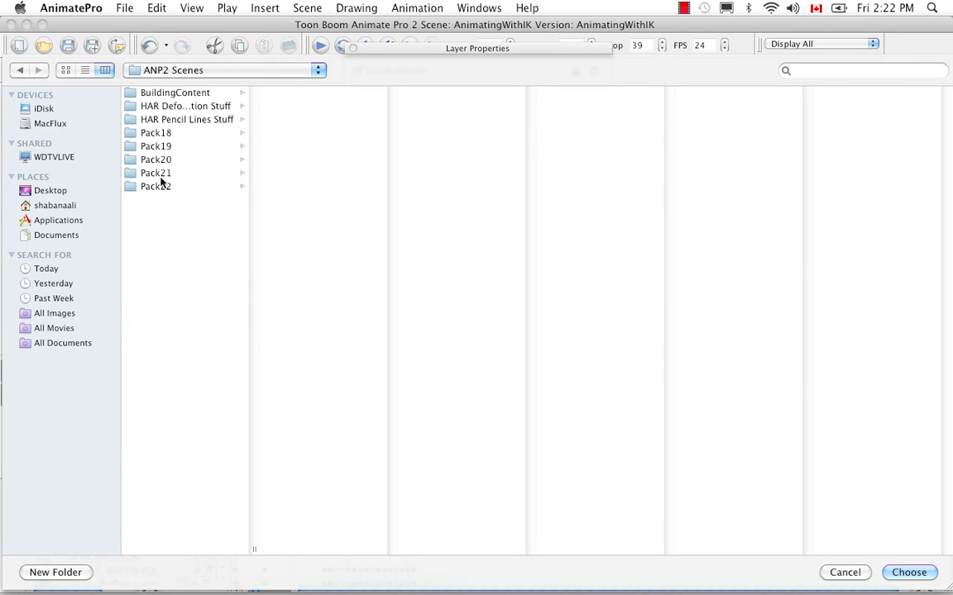
{"action": "left_click", "coordinate": [164, 186]}
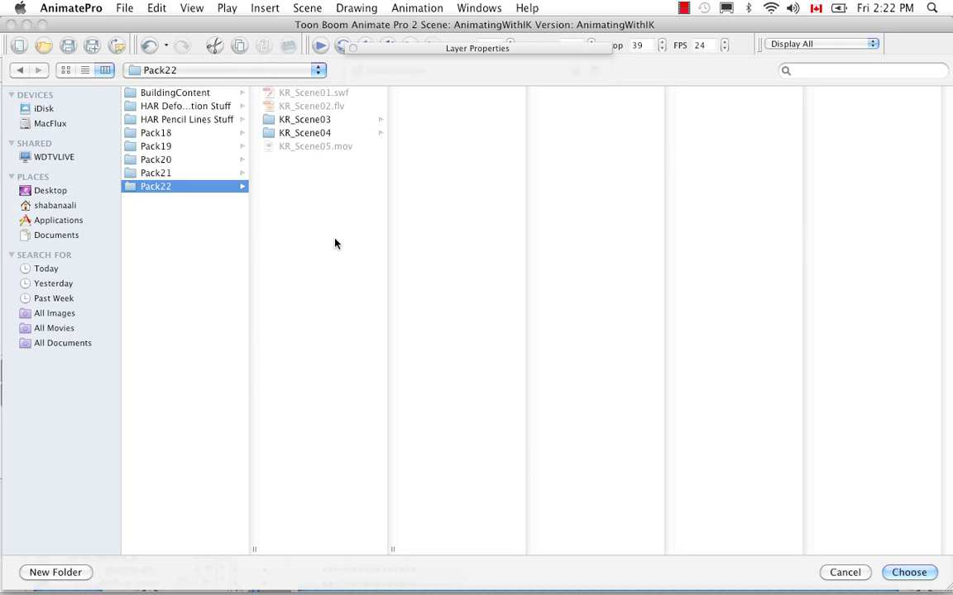
{"action": "left_click", "coordinate": [910, 574]}
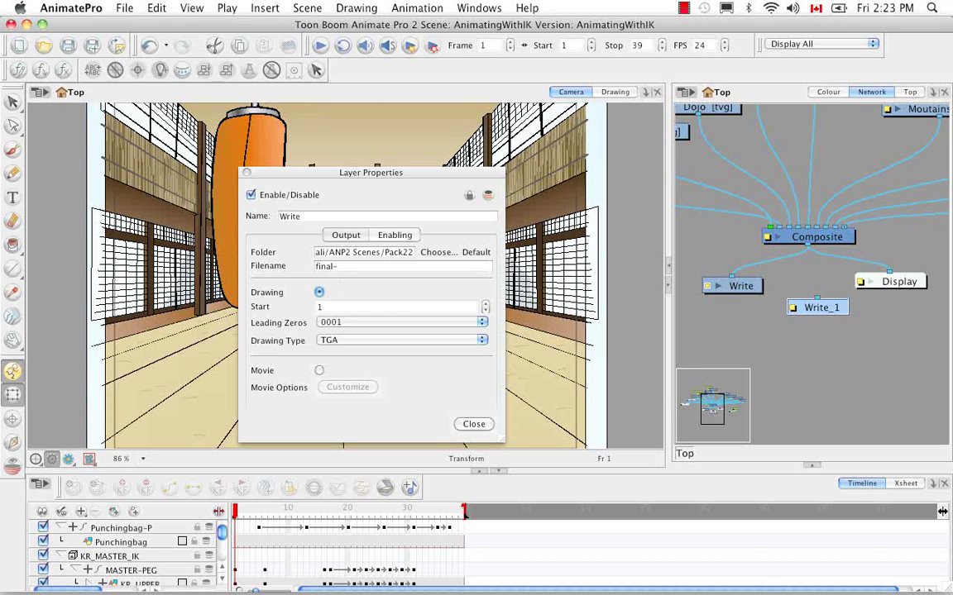
Step: Set the Write module's output filename to KR_Scene02b-
{"action": "key", "text": "Tab"}
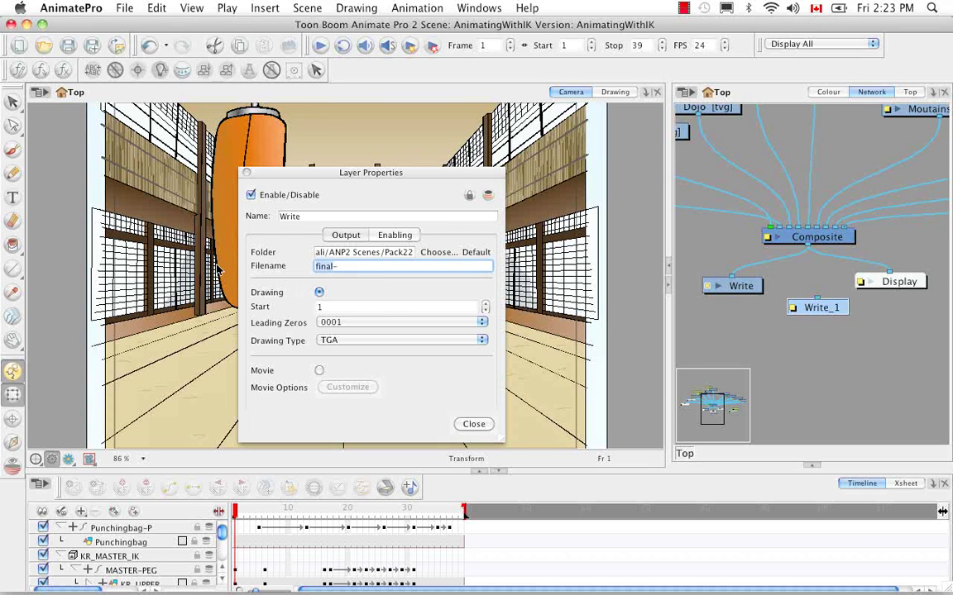
{"action": "key", "text": "BackSpace"}
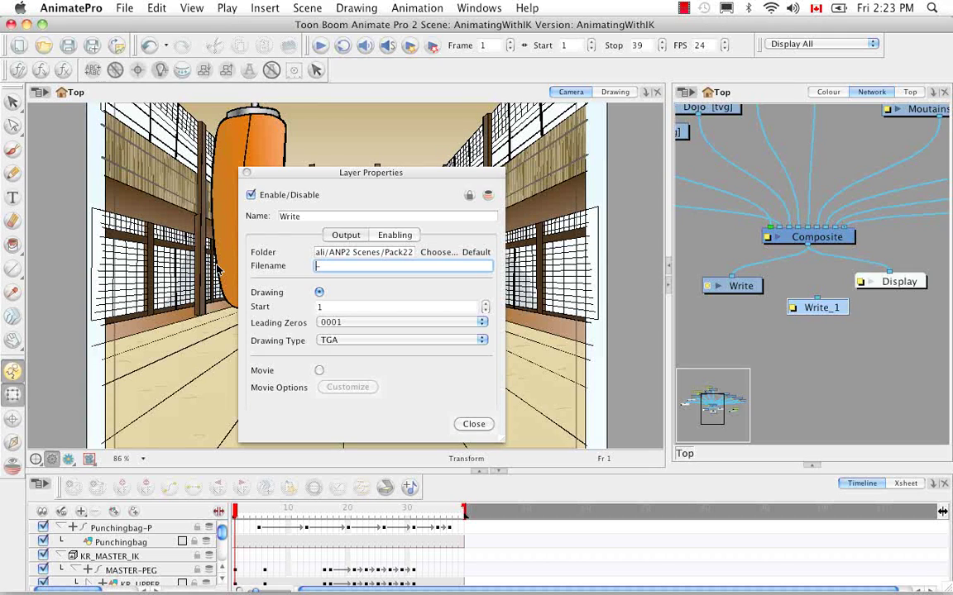
{"action": "type", "text": "KR_Scene02b-"}
Step: Review the Write module's start number and leading zeros options, and set its drawing type to JPG
{"action": "left_click", "coordinate": [485, 311]}
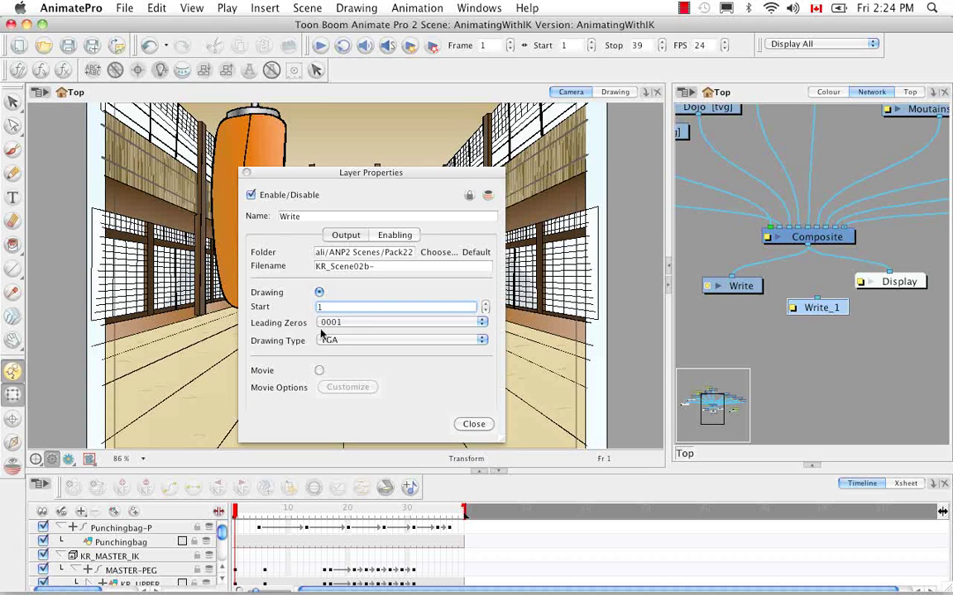
{"action": "left_click", "coordinate": [481, 323]}
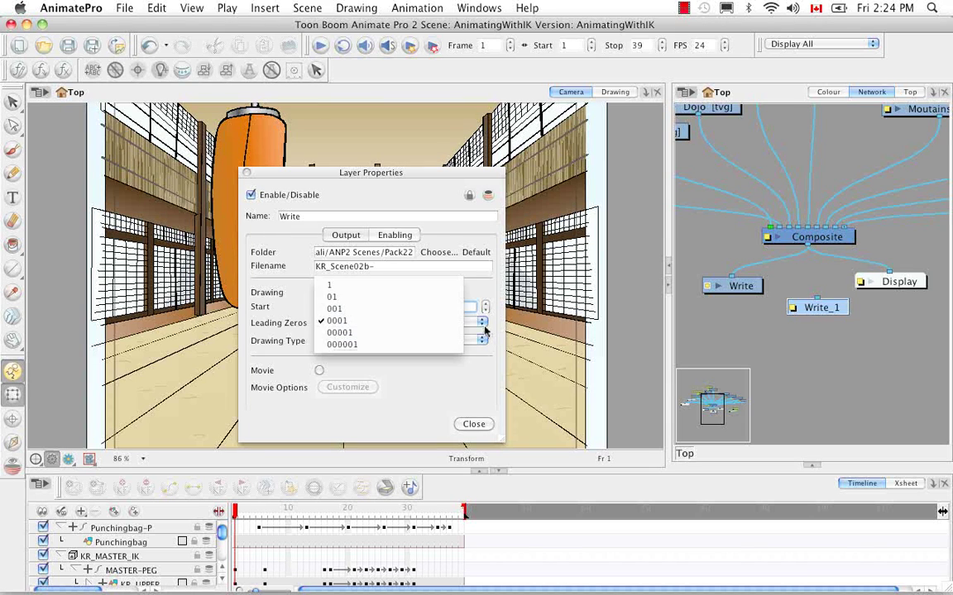
{"action": "left_click", "coordinate": [493, 330]}
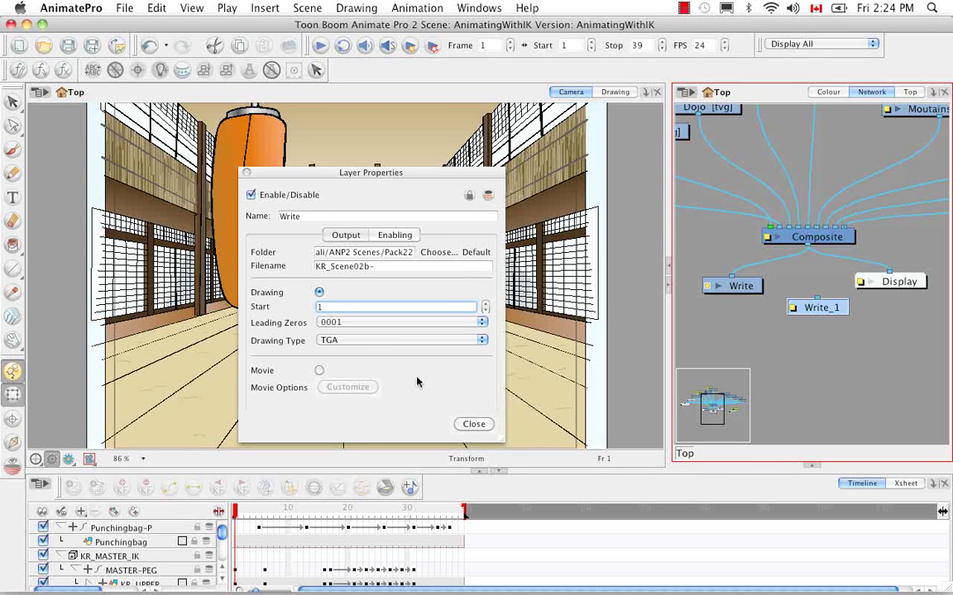
{"action": "left_click", "coordinate": [482, 342]}
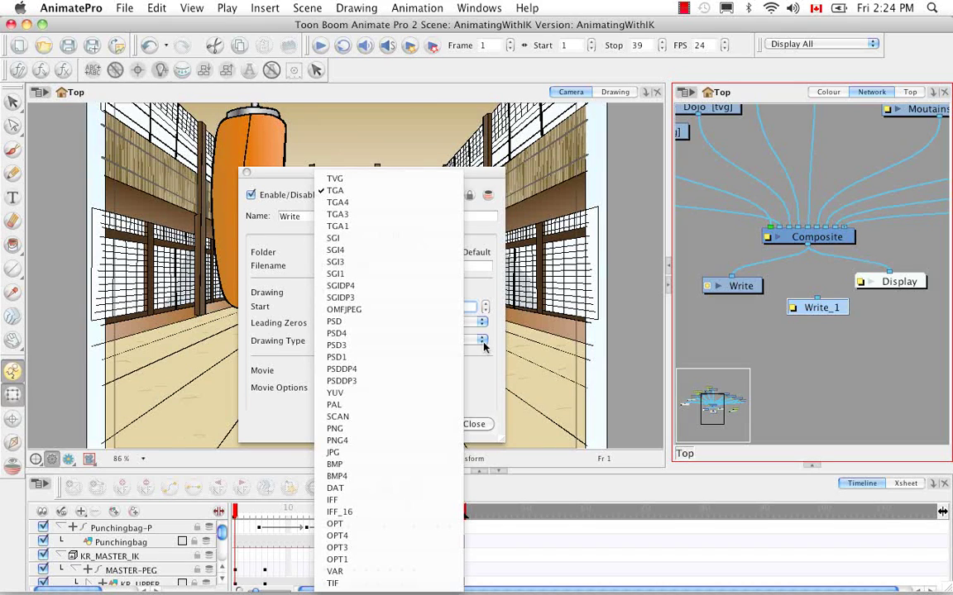
{"action": "left_click", "coordinate": [364, 452]}
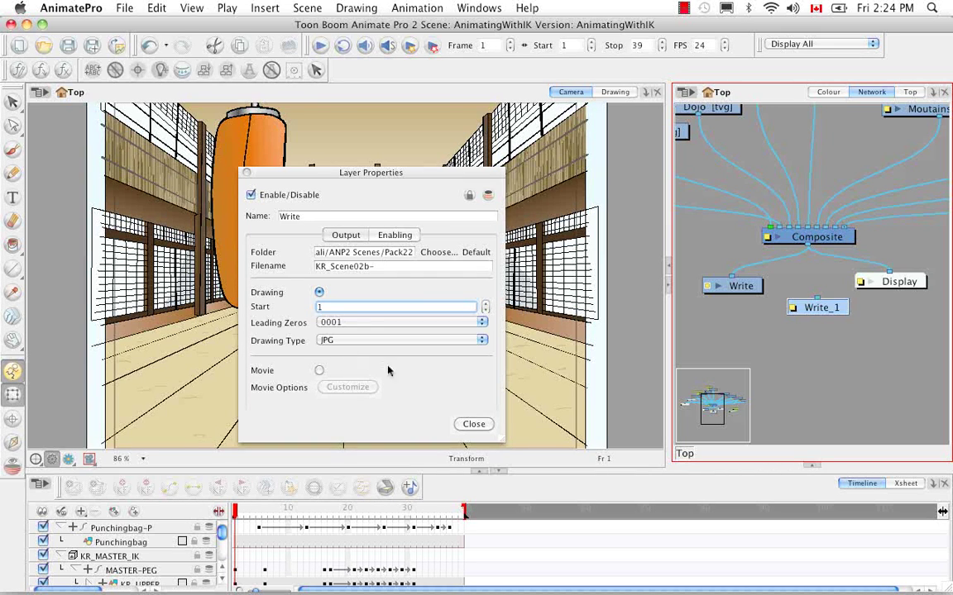
Step: Close the Write module's properties and render the network for all frames, 1 to 39
{"action": "left_click", "coordinate": [468, 425]}
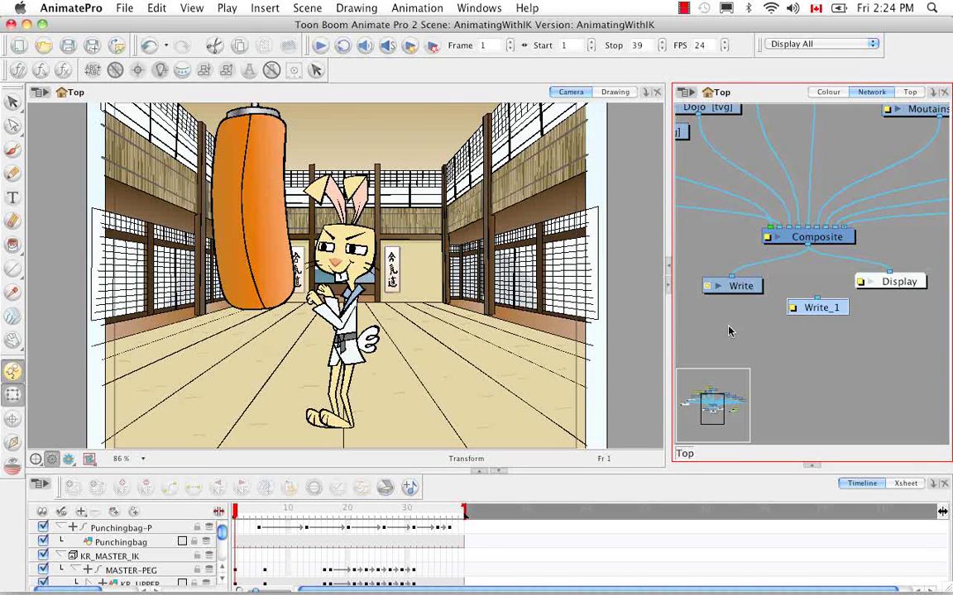
{"action": "left_click", "coordinate": [129, 9]}
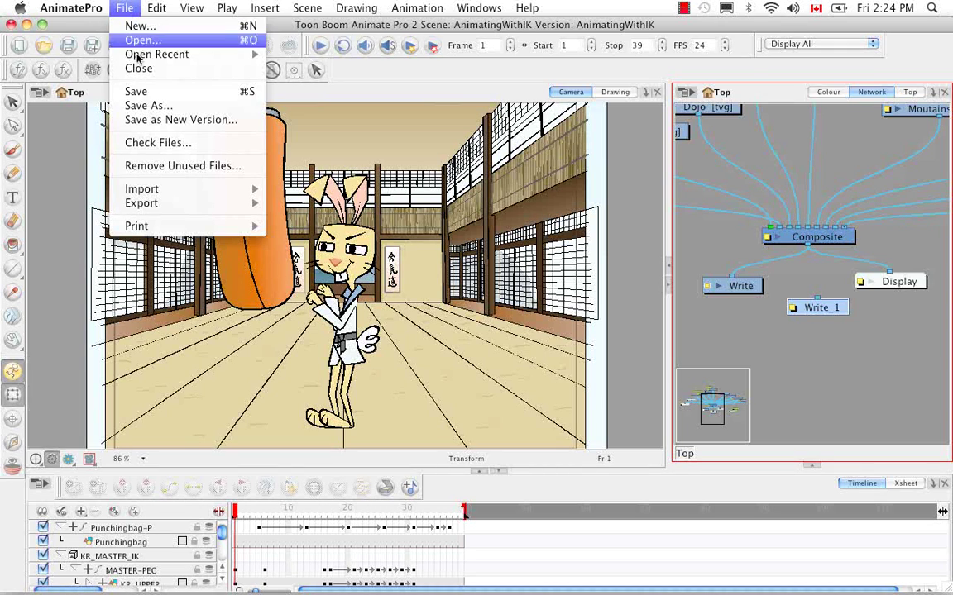
{"action": "mouse_move", "coordinate": [186, 206]}
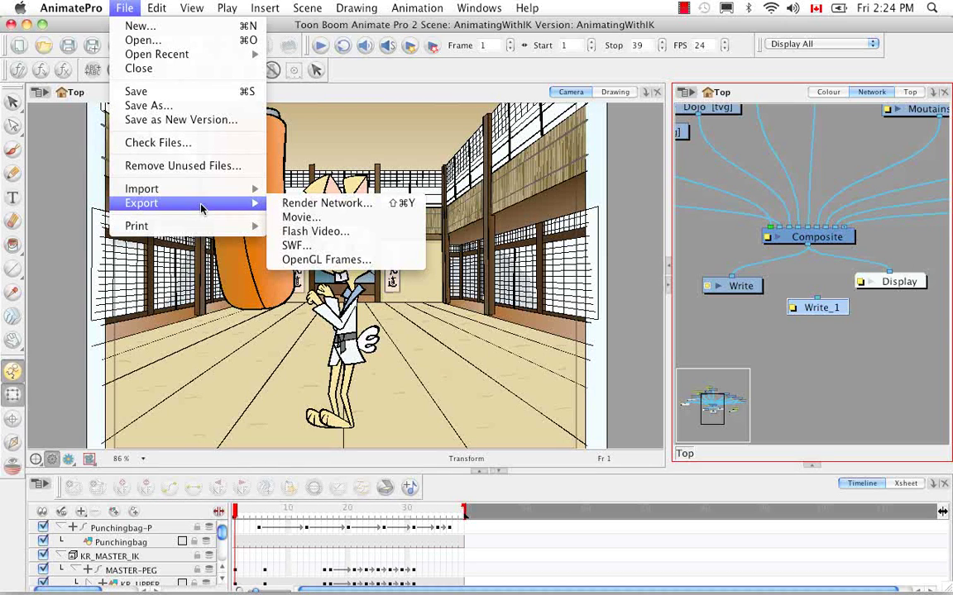
{"action": "left_click", "coordinate": [409, 208]}
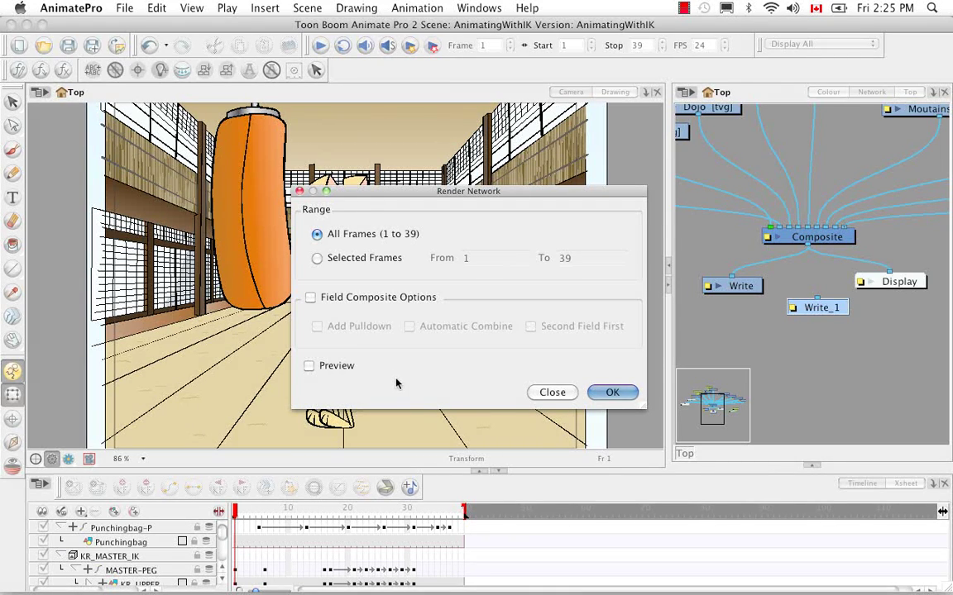
{"action": "left_click", "coordinate": [613, 394]}
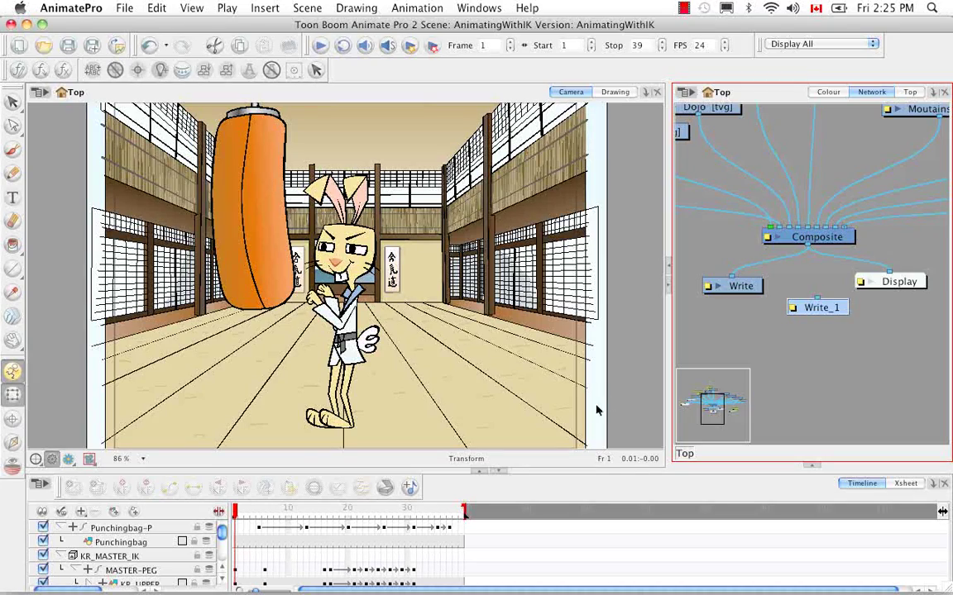
Step: Switch to Finder and examine the rendered image sequence in the Pack22 folder inside ANP2 Scenes
{"action": "left_click", "coordinate": [165, 562]}
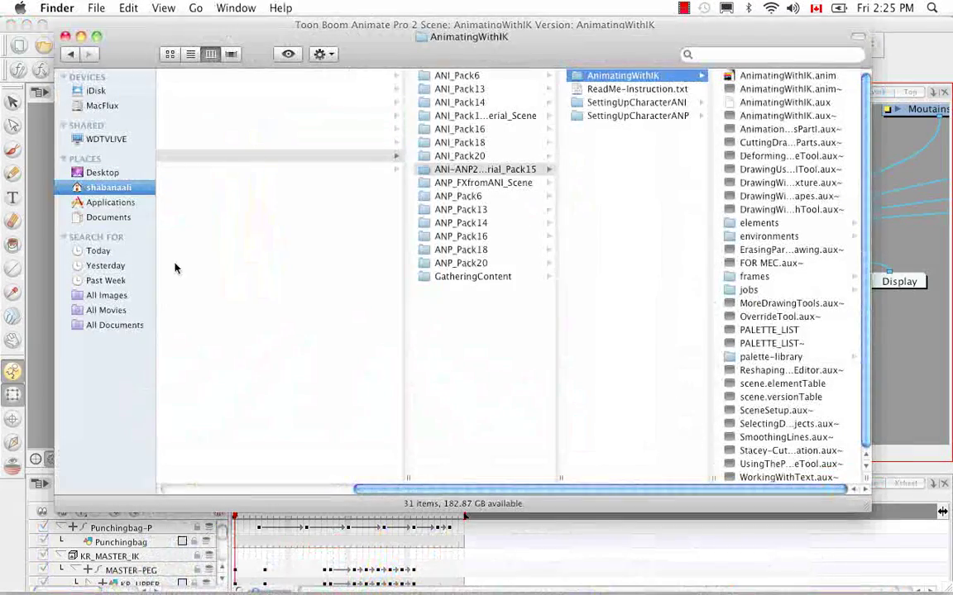
{"action": "left_click_drag", "start_coordinate": [423, 493], "coordinate": [260, 425]}
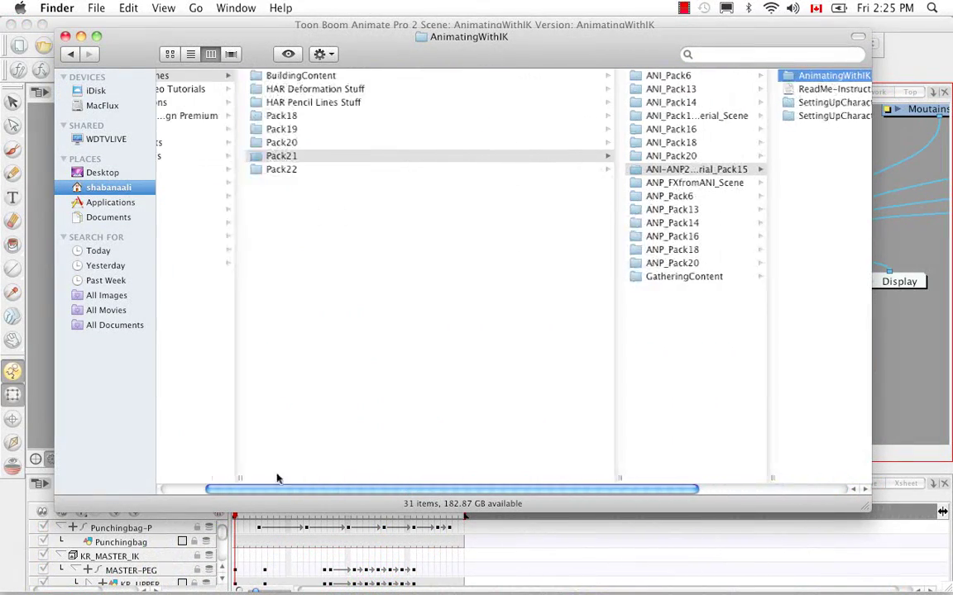
{"action": "left_click", "coordinate": [325, 174]}
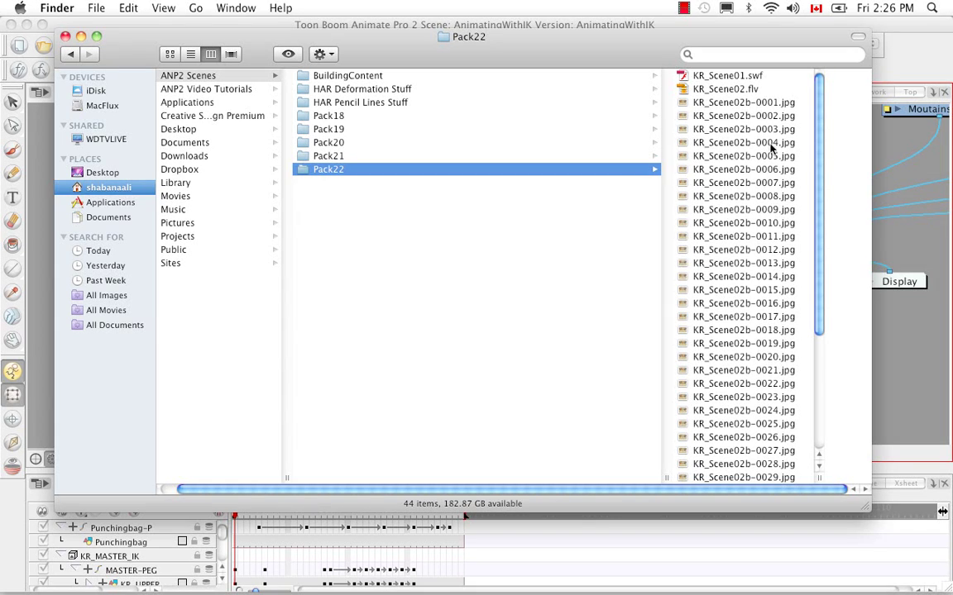
{"action": "left_click_drag", "start_coordinate": [819, 263], "coordinate": [812, 440]}
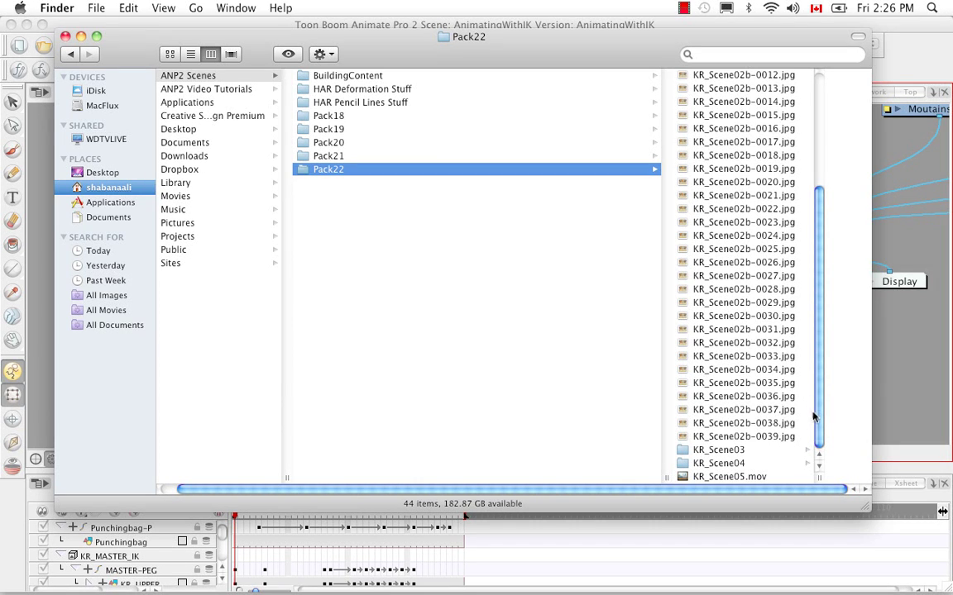
{"action": "left_click_drag", "start_coordinate": [819, 417], "coordinate": [824, 132]}
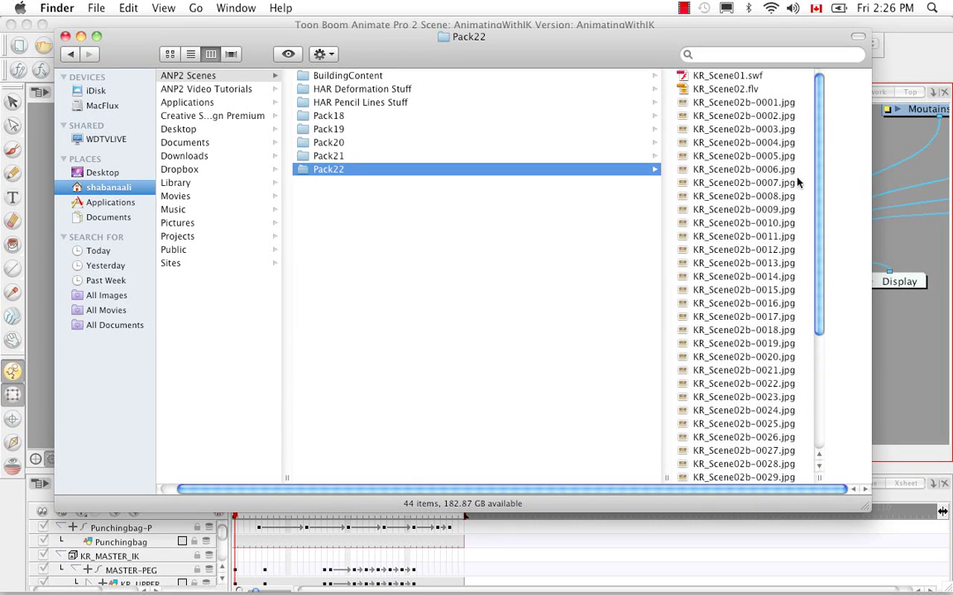
Step: Create a new folder named KR_Scene02b inside Pack22
{"action": "right_click", "coordinate": [524, 192]}
{"action": "left_click", "coordinate": [544, 203]}
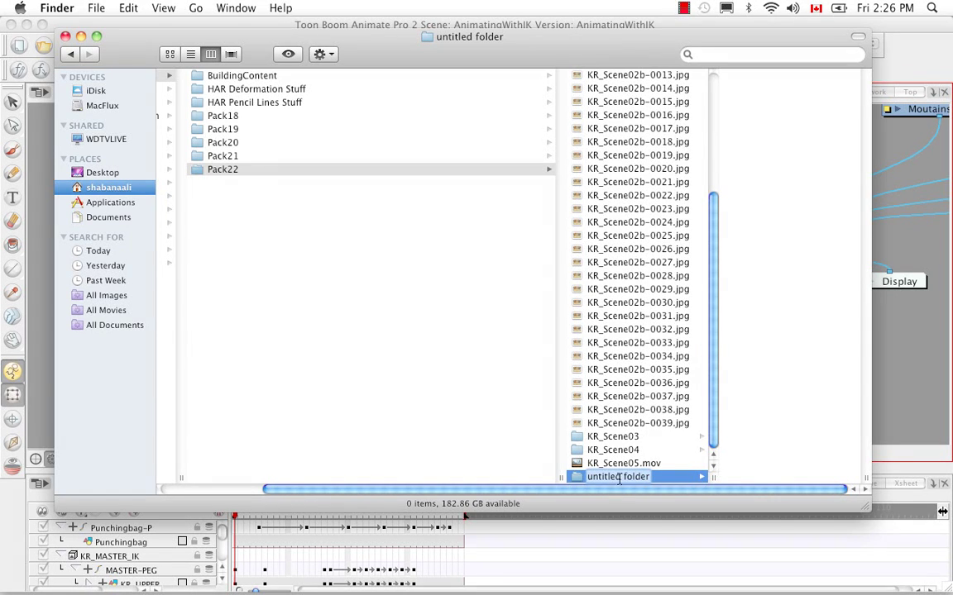
{"action": "key", "text": "Return"}
{"action": "type", "text": "K"}
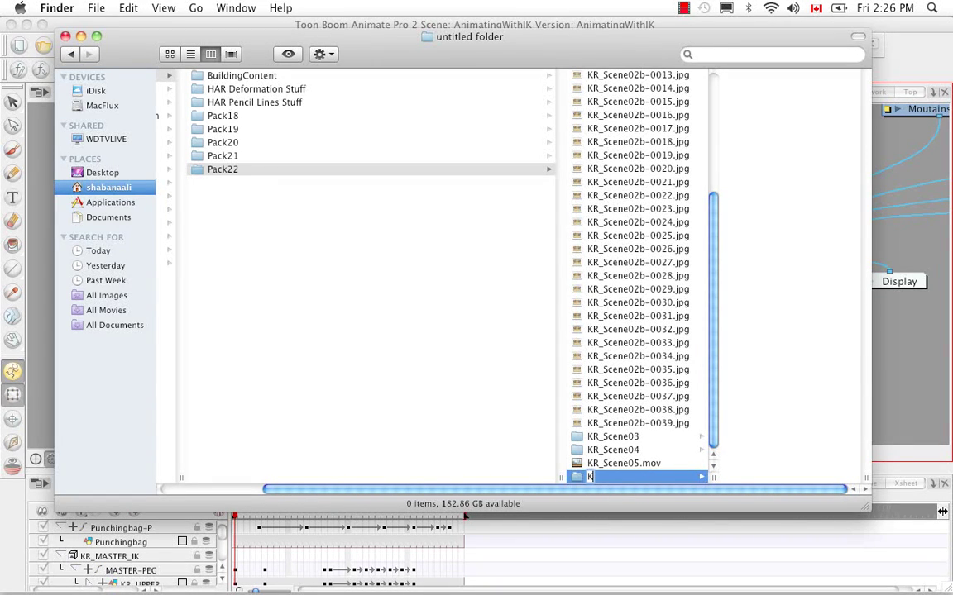
{"action": "type", "text": "_Scene02b"}
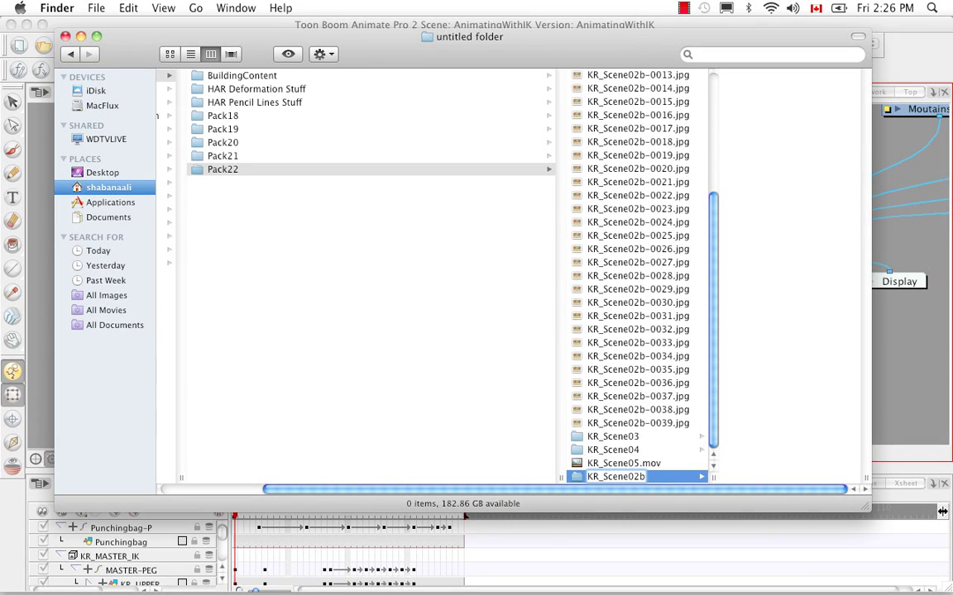
{"action": "key", "text": "Return"}
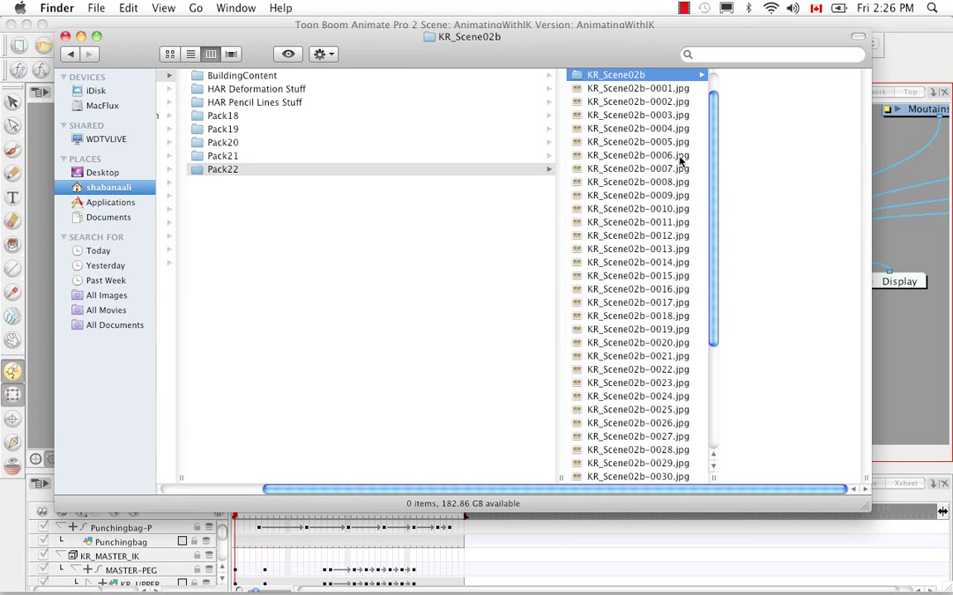
Step: Move the JPG files KR_Scene02b-0001 through KR_Scene02b-0039 into the KR_Scene02b folder and close the Finder window
{"action": "left_click", "coordinate": [642, 88]}
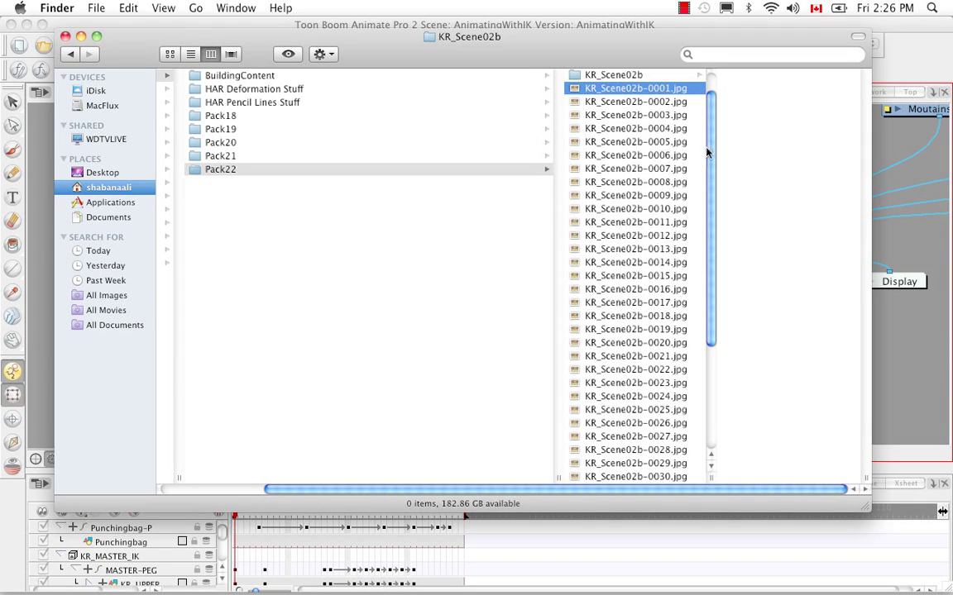
{"action": "left_click_drag", "start_coordinate": [706, 153], "coordinate": [708, 276]}
{"action": "left_click", "coordinate": [666, 438], "text": "shift"}
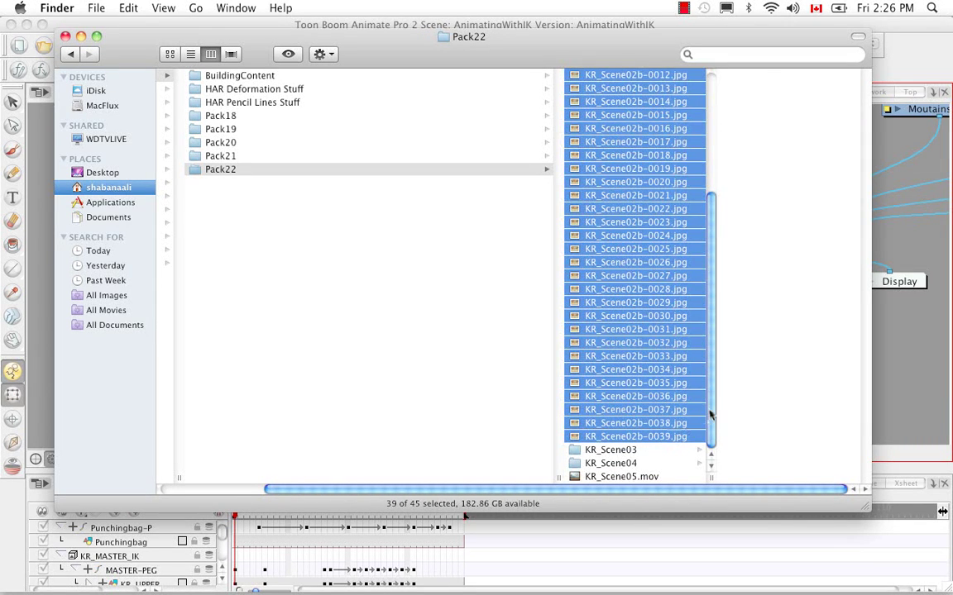
{"action": "left_click_drag", "start_coordinate": [708, 414], "coordinate": [708, 216]}
{"action": "left_click_drag", "start_coordinate": [617, 119], "coordinate": [614, 102]}
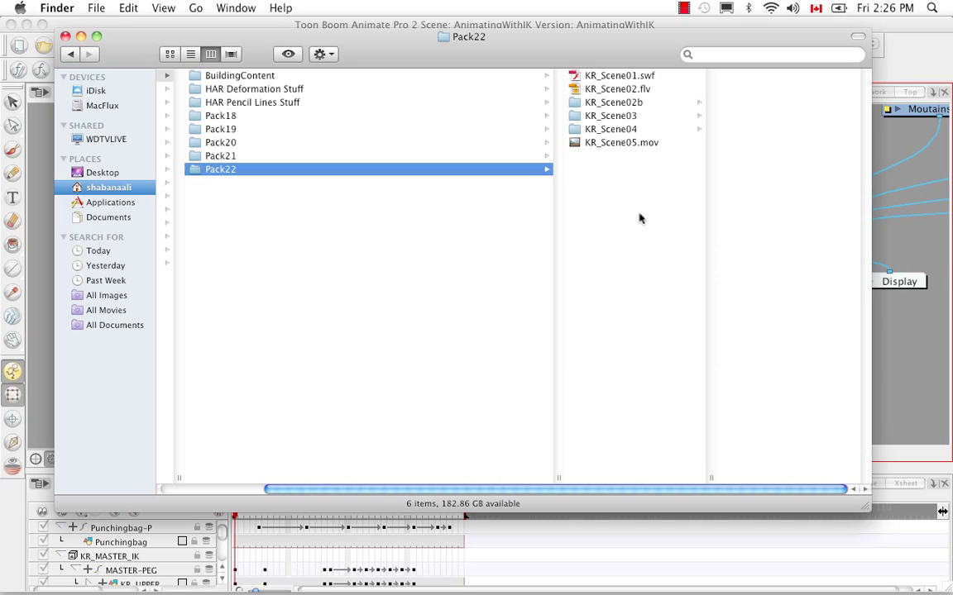
{"action": "left_click", "coordinate": [65, 37]}
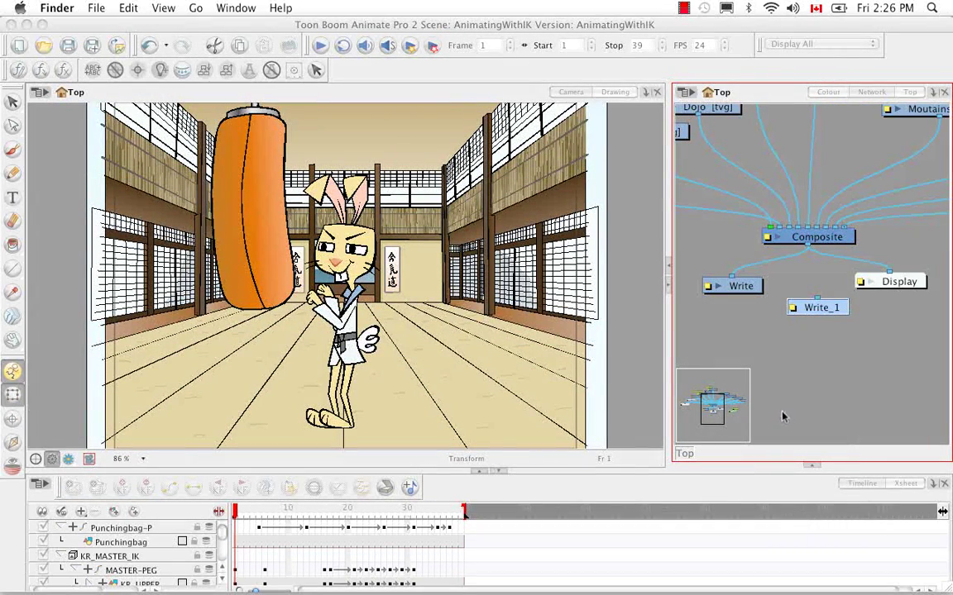
Step: Reopen the properties of the Write module connected to the Composite and set its output to Movie
{"action": "left_click", "coordinate": [708, 287]}
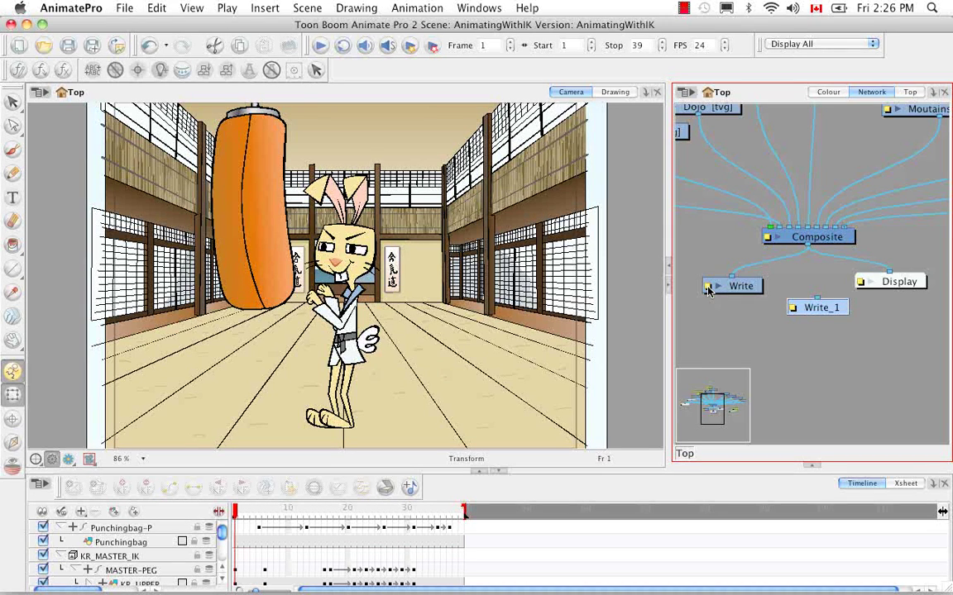
{"action": "left_click", "coordinate": [708, 287]}
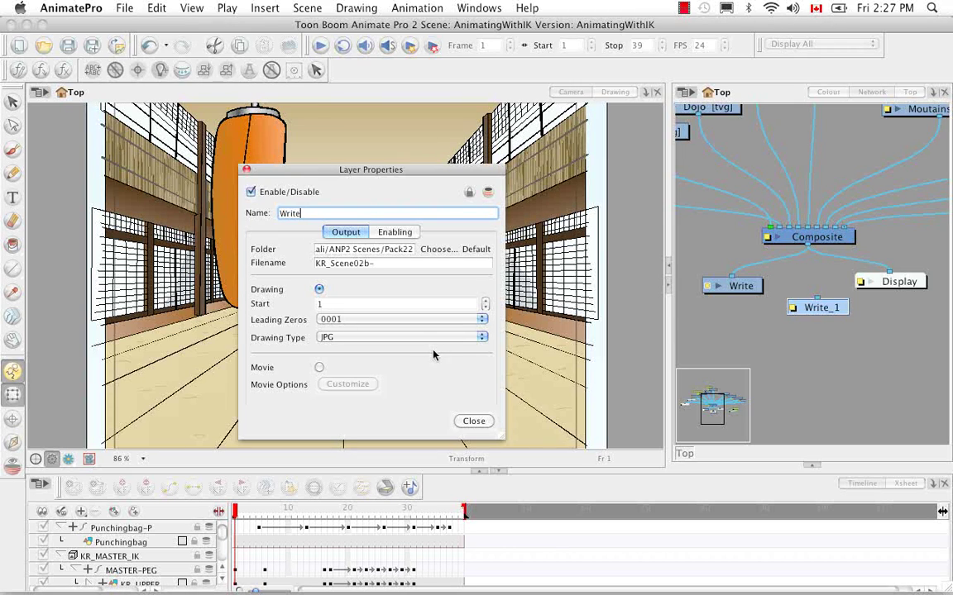
{"action": "left_click", "coordinate": [320, 368]}
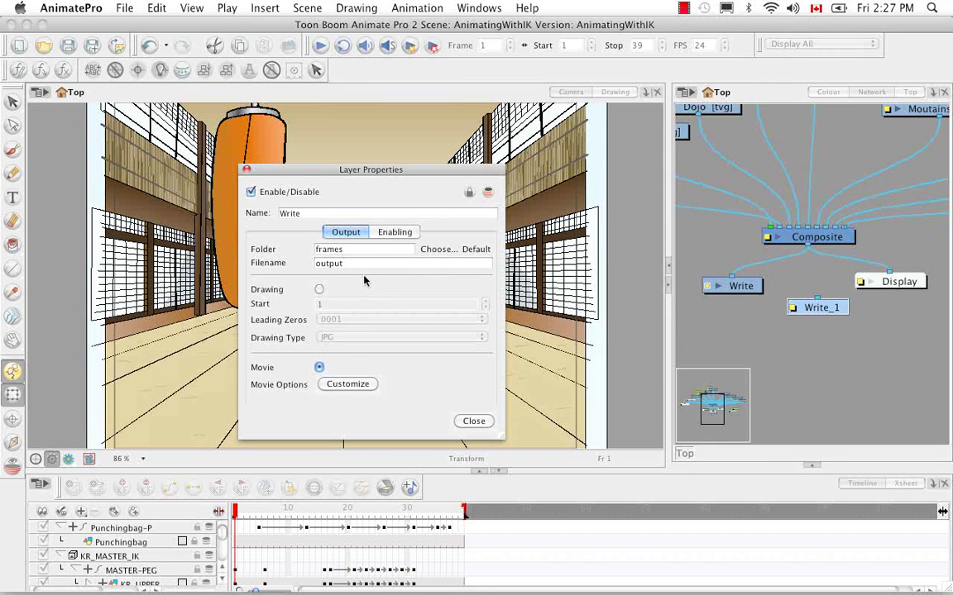
Step: Set the movie's output folder to Pack22 inside ANP2 Scenes and its filename to KR_Scene02b
{"action": "left_click", "coordinate": [438, 249]}
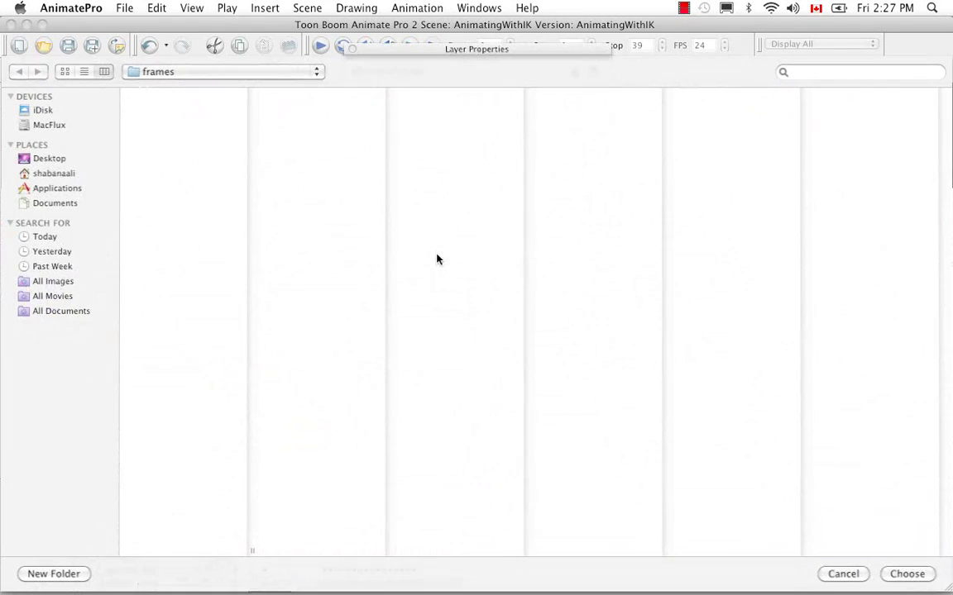
{"action": "left_click", "coordinate": [315, 72]}
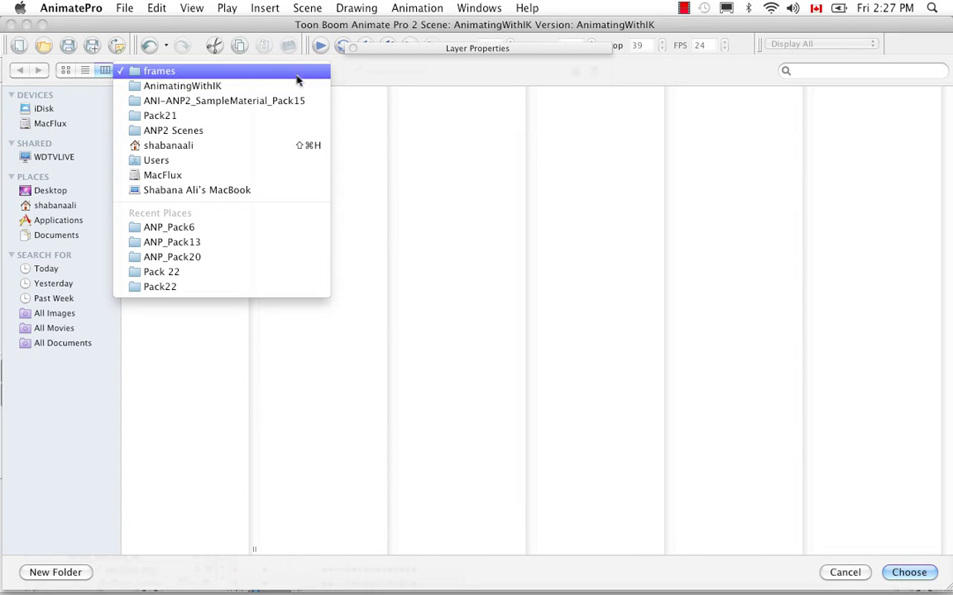
{"action": "left_click", "coordinate": [272, 131]}
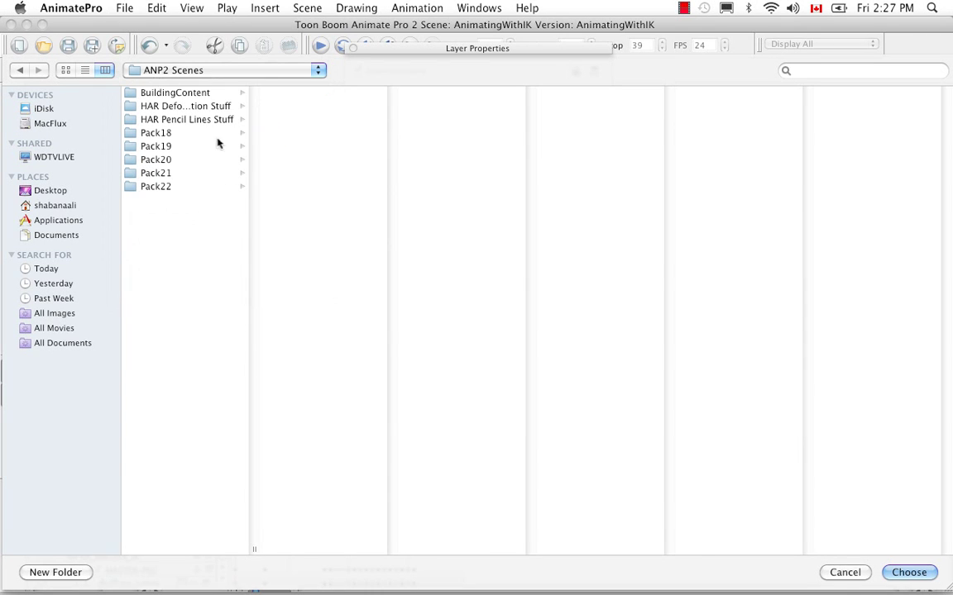
{"action": "left_click", "coordinate": [159, 187]}
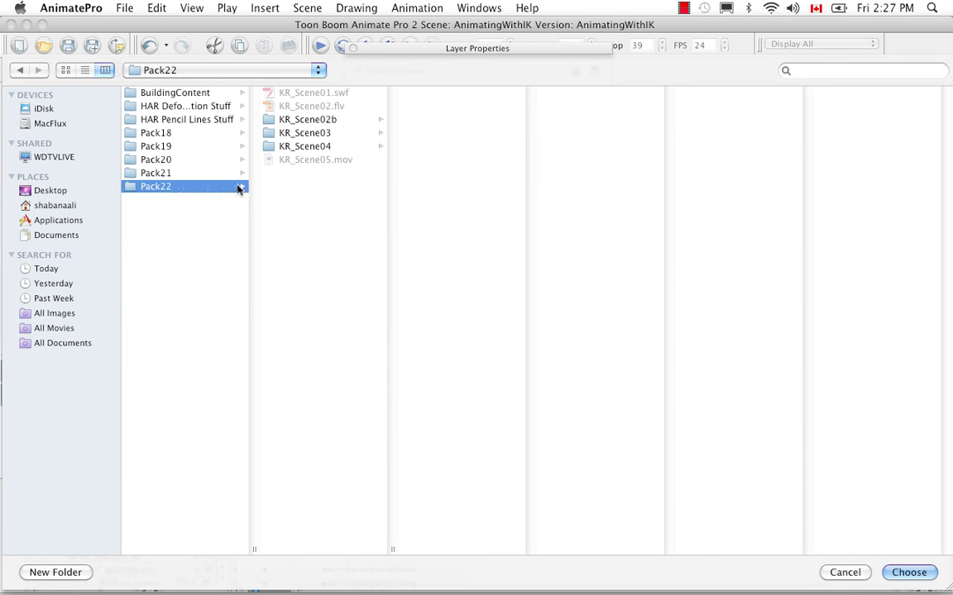
{"action": "left_click", "coordinate": [909, 573]}
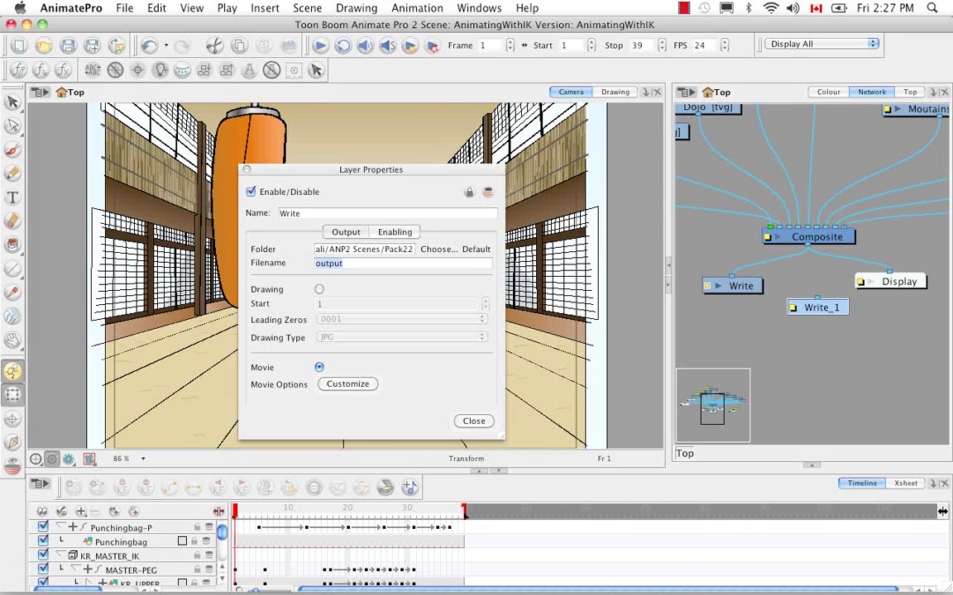
{"action": "key", "text": "BackSpace"}
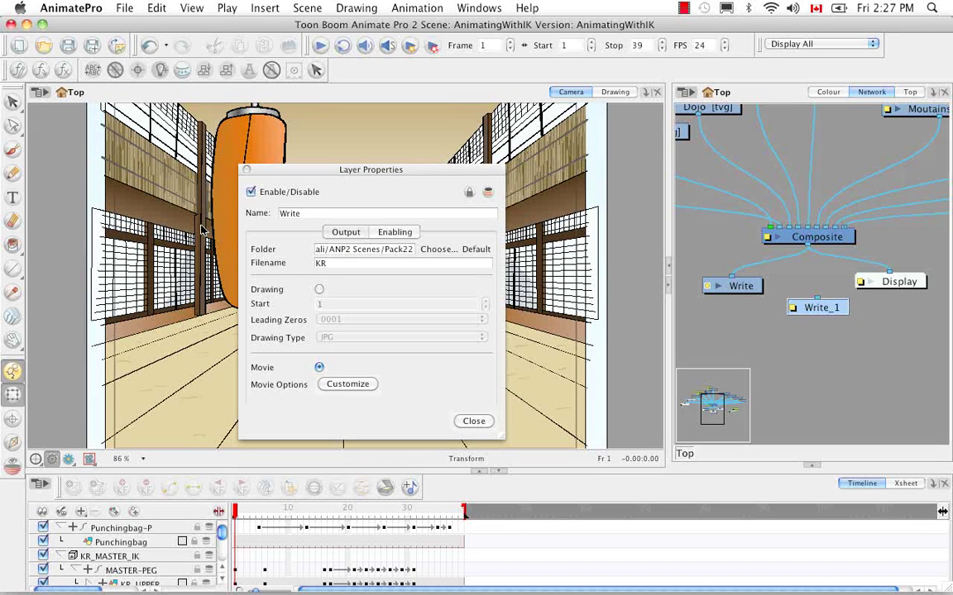
{"action": "type", "text": "KR_Scene02b"}
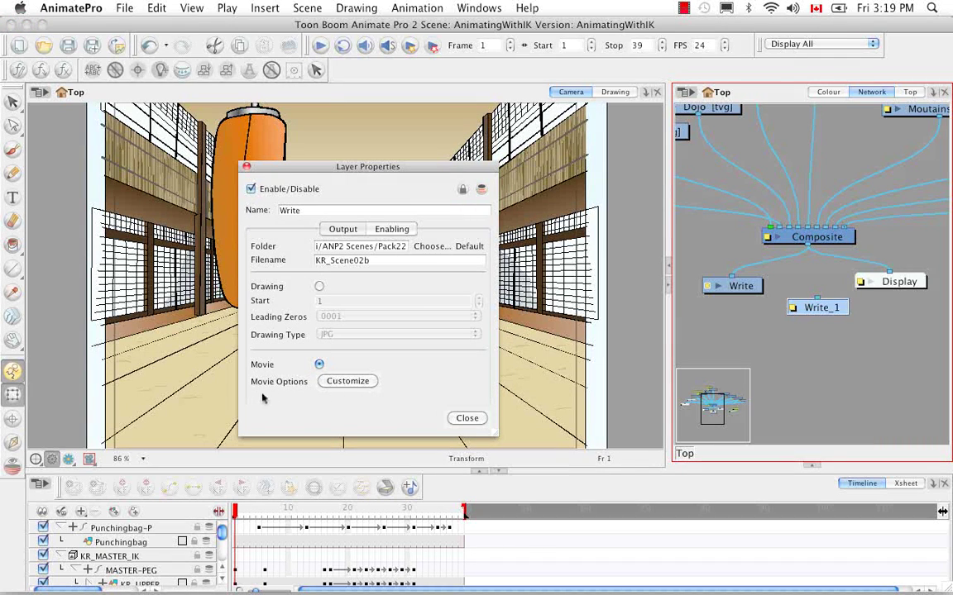
Step: Review the movie's video, sound and streaming settings, leave them unchanged, and close the Write module's properties
{"action": "left_click", "coordinate": [348, 383]}
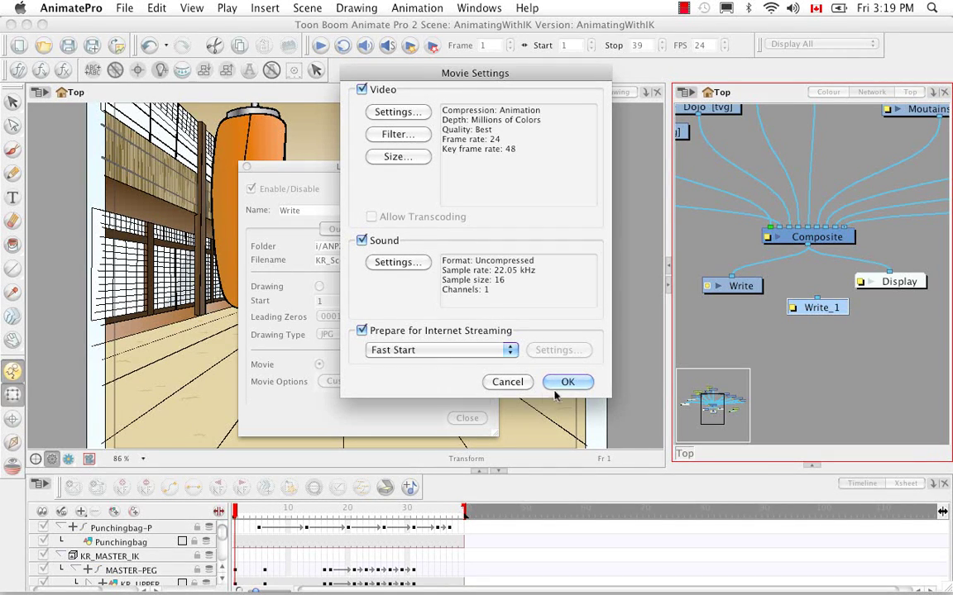
{"action": "left_click", "coordinate": [521, 384]}
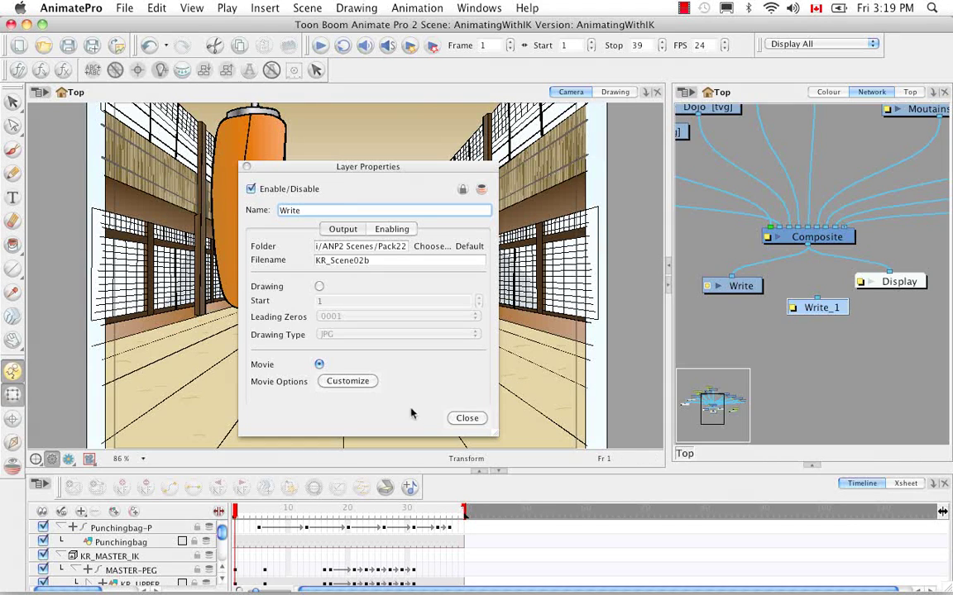
{"action": "left_click", "coordinate": [465, 418]}
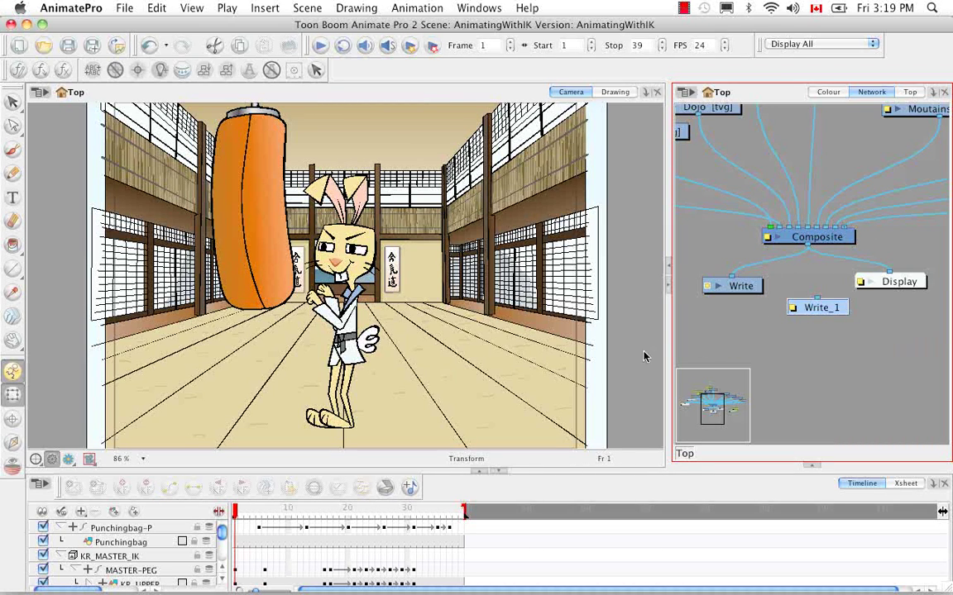
Step: Start a Render Network export for the Write module's movie output
{"action": "left_click", "coordinate": [125, 9]}
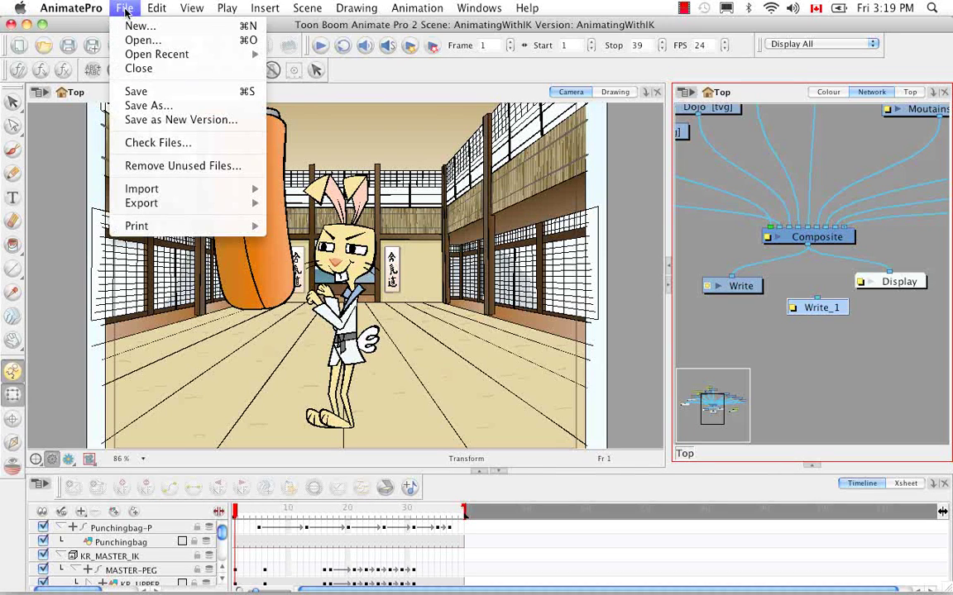
{"action": "mouse_move", "coordinate": [204, 207]}
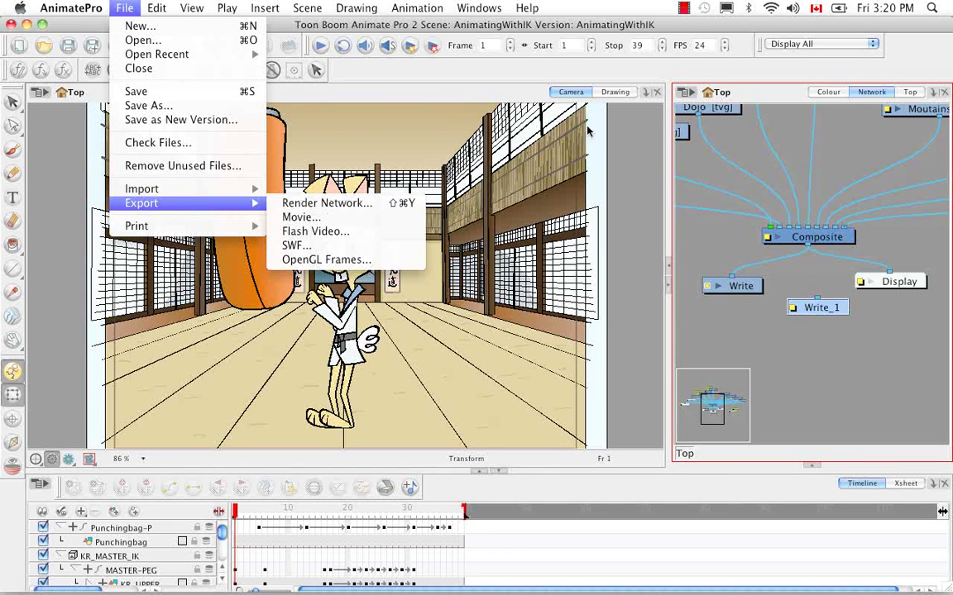
{"action": "left_click", "coordinate": [383, 205]}
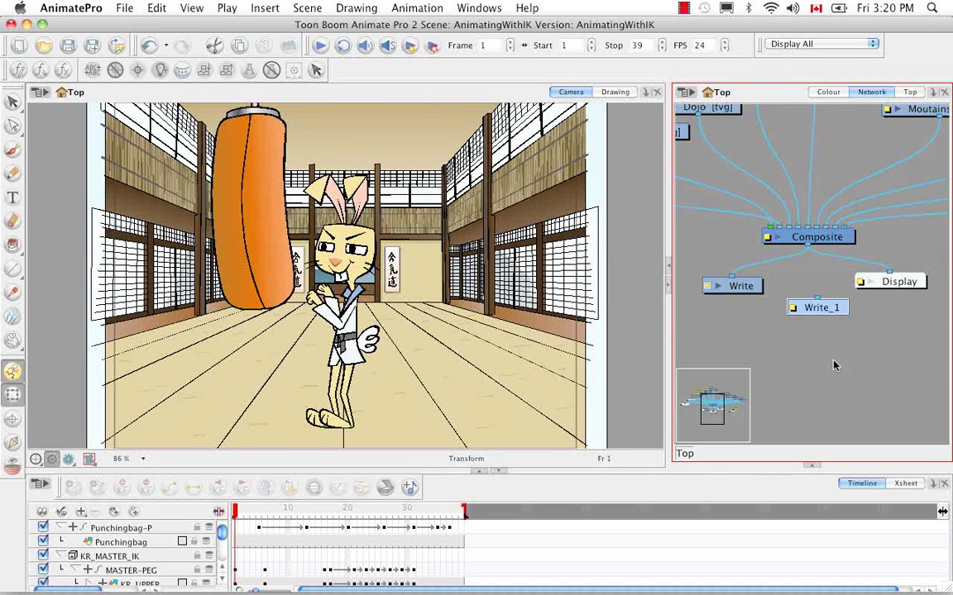
Step: Add another Write module to the network, placed below the Display module
{"action": "left_click", "coordinate": [812, 469]}
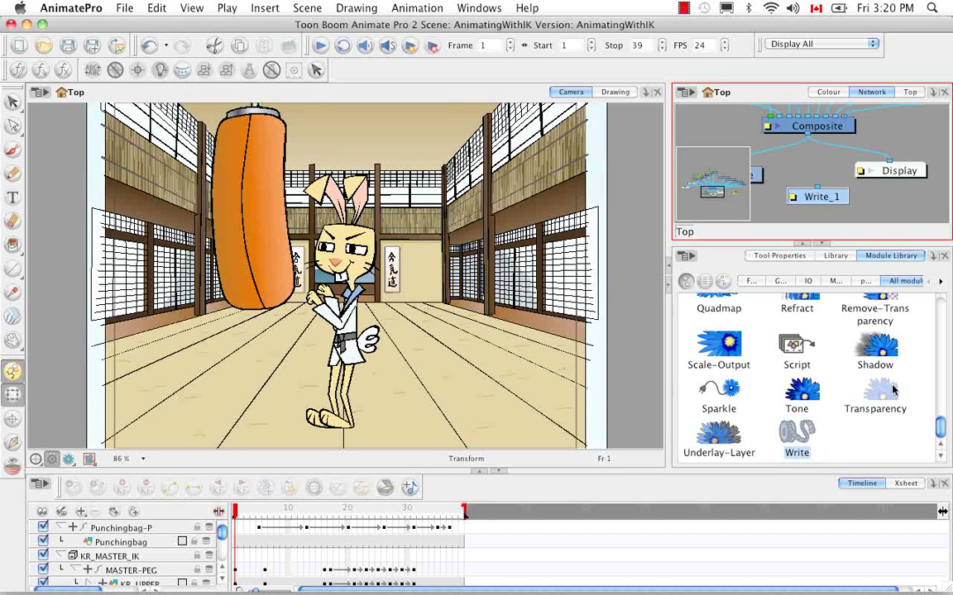
{"action": "left_click_drag", "start_coordinate": [910, 205], "coordinate": [910, 205]}
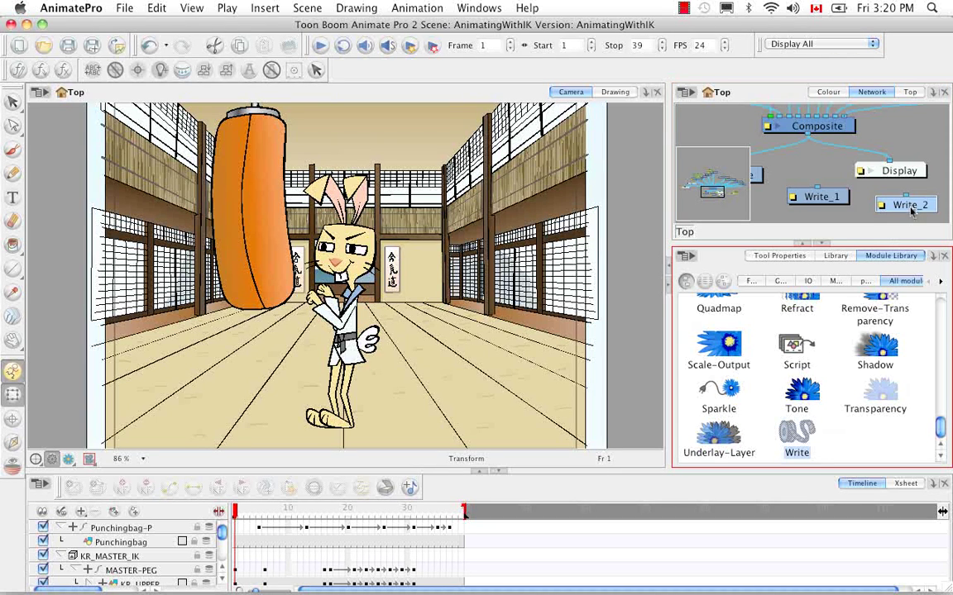
{"action": "left_click", "coordinate": [823, 246]}
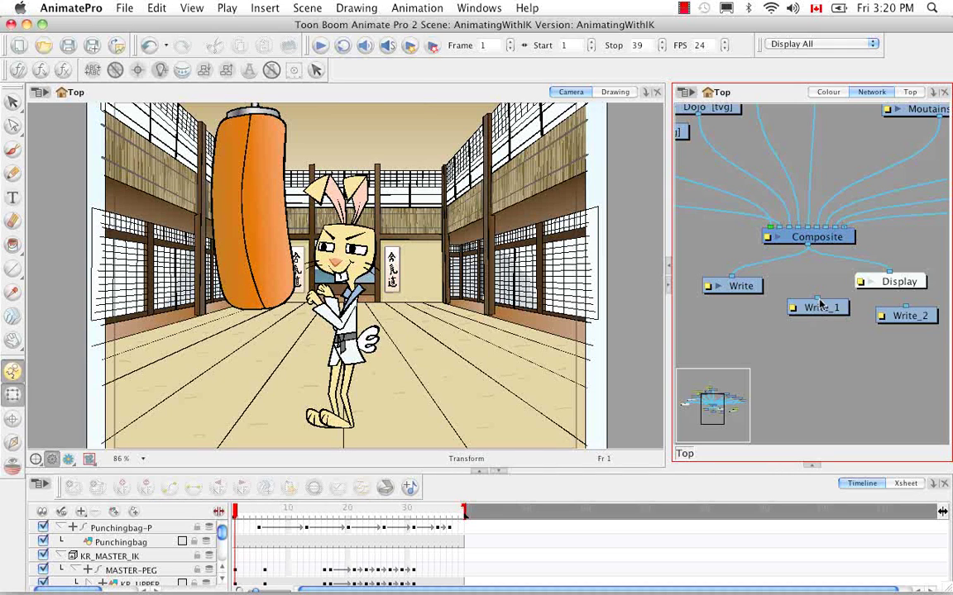
Step: Move the Write_1 module beside the rabbit's modules and connect it to the KR_MASTER_IK output
{"action": "left_click_drag", "start_coordinate": [726, 327], "coordinate": [842, 404]}
{"action": "left_click_drag", "start_coordinate": [927, 390], "coordinate": [711, 331]}
{"action": "left_click_drag", "start_coordinate": [780, 320], "coordinate": [808, 314]}
{"action": "scroll", "coordinate": [808, 313], "scroll_direction": "left", "scroll_amount": 5}
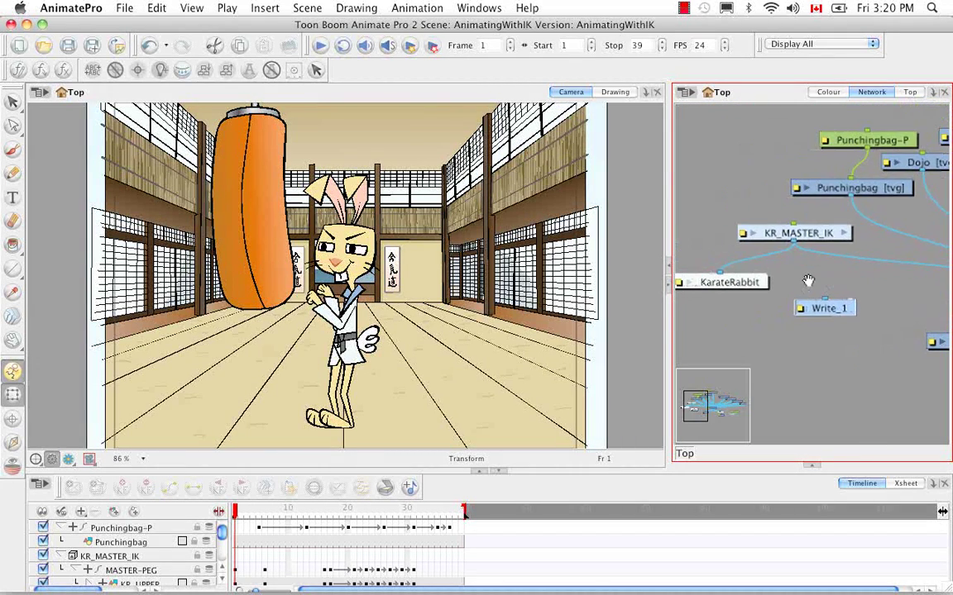
{"action": "left_click_drag", "start_coordinate": [782, 239], "coordinate": [817, 301]}
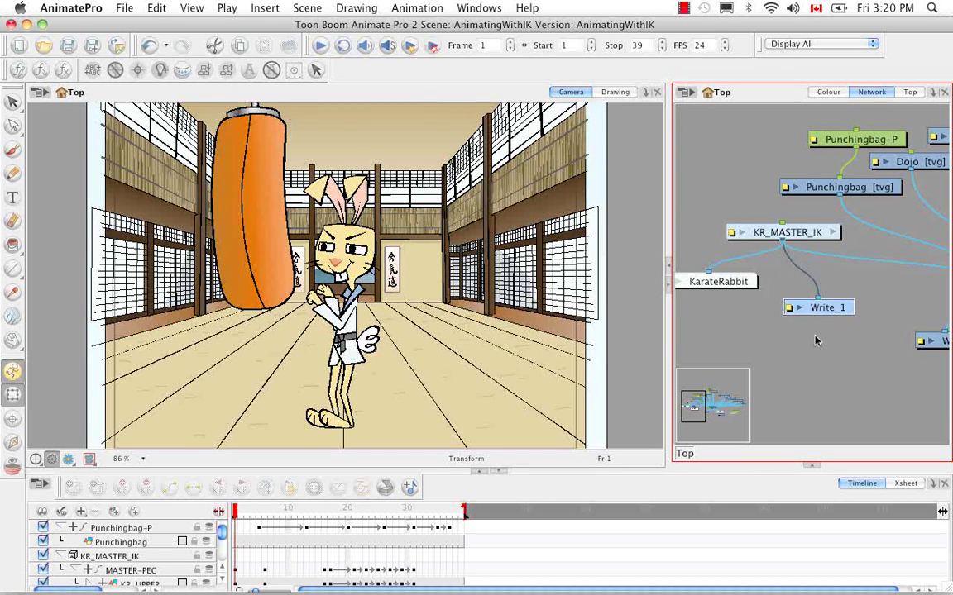
Step: Rename the Write_1 module as Write_KarateRabbit in its layer properties
{"action": "left_click", "coordinate": [790, 310]}
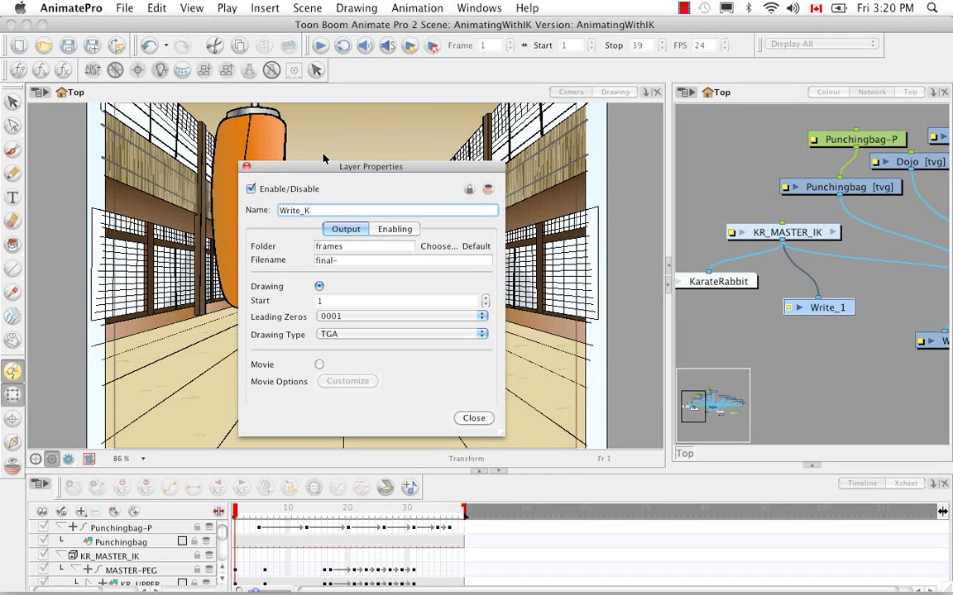
{"action": "type", "text": "KarateRa"}
{"action": "left_click", "coordinate": [474, 418]}
Step: Open the Render Network export for the scene's Write modules
{"action": "scroll", "coordinate": [801, 302], "scroll_direction": "right", "scroll_amount": 10}
{"action": "scroll", "coordinate": [802, 301], "scroll_direction": "down", "scroll_amount": 3}
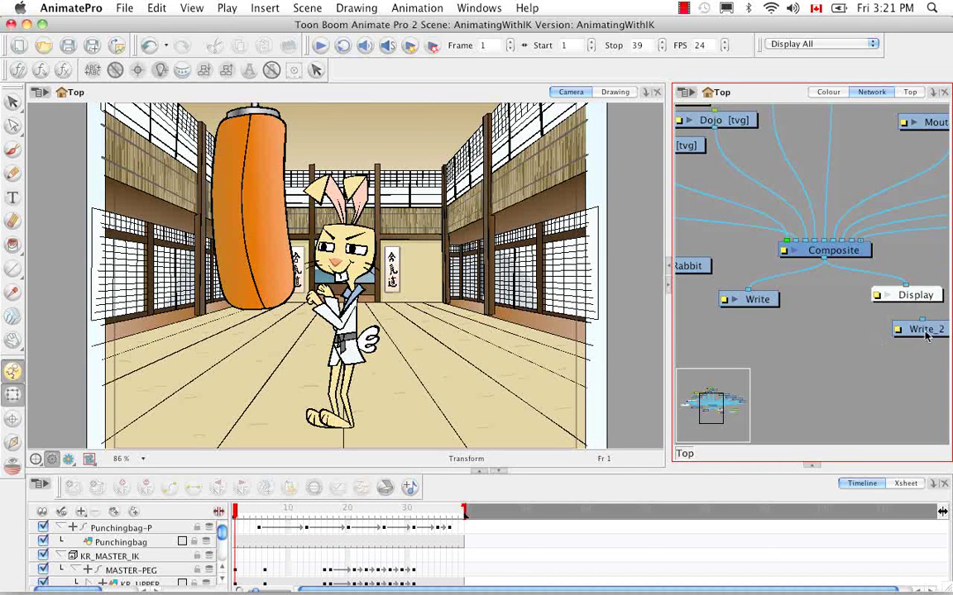
{"action": "scroll", "coordinate": [875, 339], "scroll_direction": "right", "scroll_amount": 5}
{"action": "scroll", "coordinate": [877, 335], "scroll_direction": "left", "scroll_amount": 3}
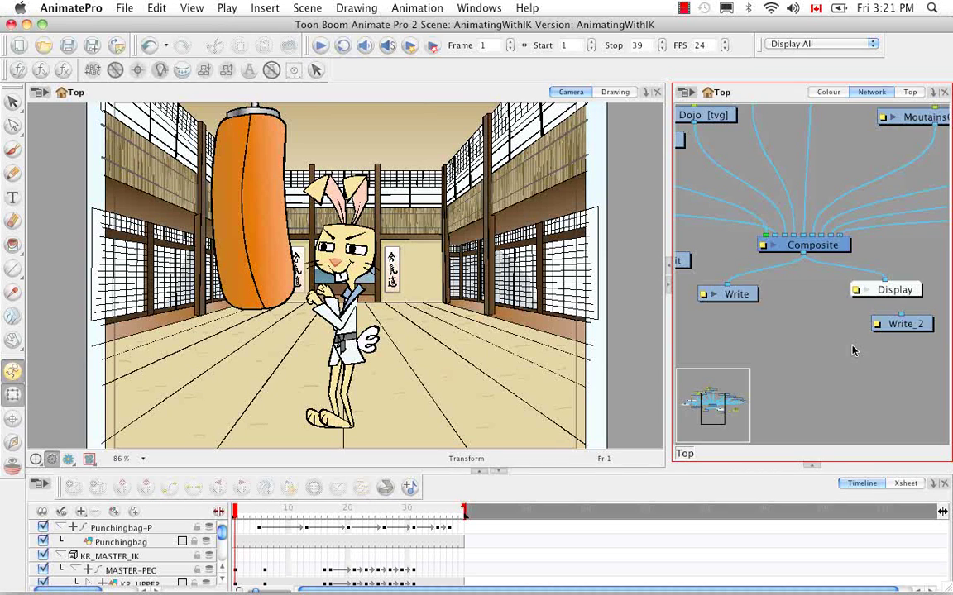
{"action": "left_click", "coordinate": [126, 9]}
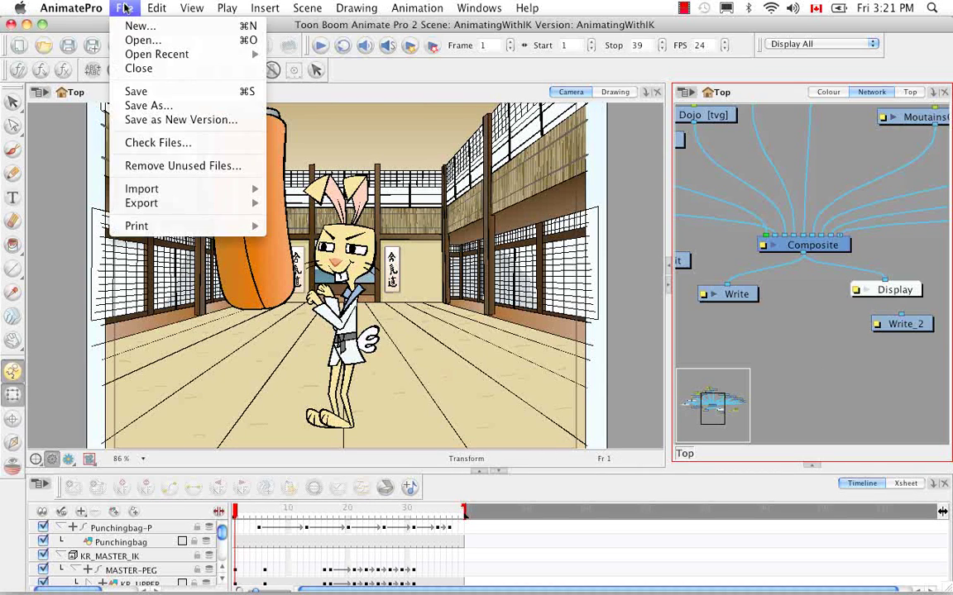
{"action": "mouse_move", "coordinate": [165, 205]}
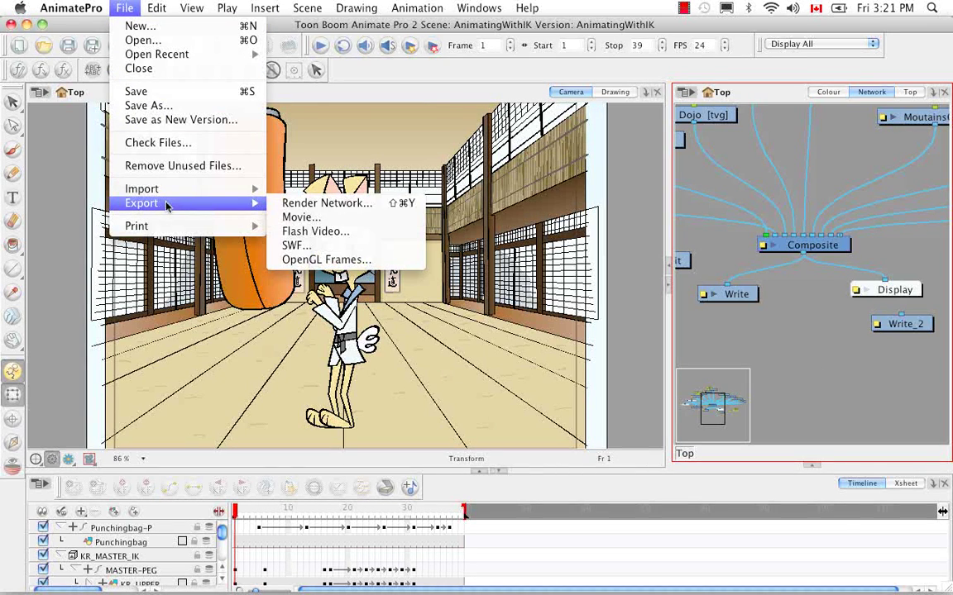
{"action": "left_click", "coordinate": [367, 204]}
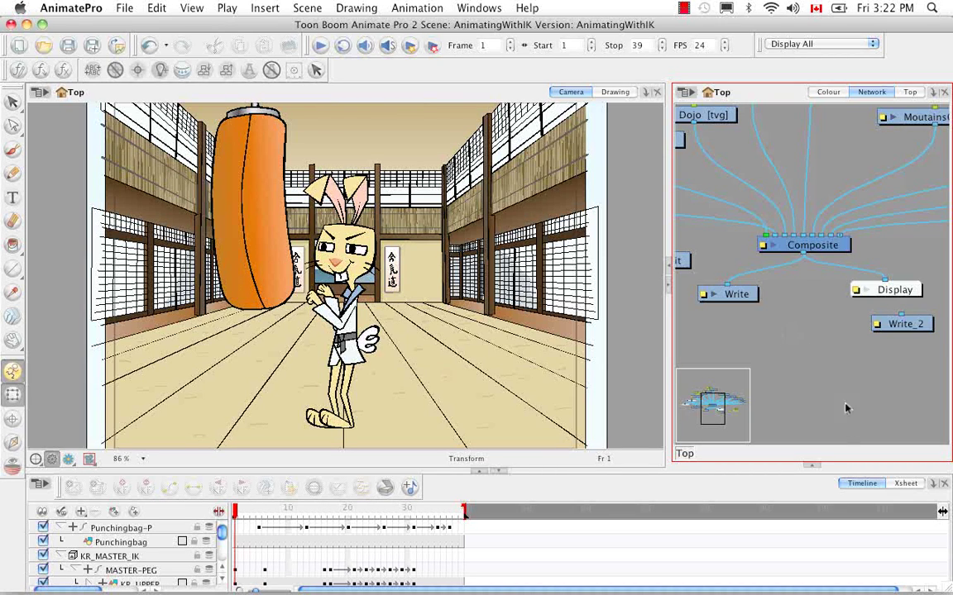
Step: Add a Scale-Output module to the network below the Composite
{"action": "left_click", "coordinate": [811, 466]}
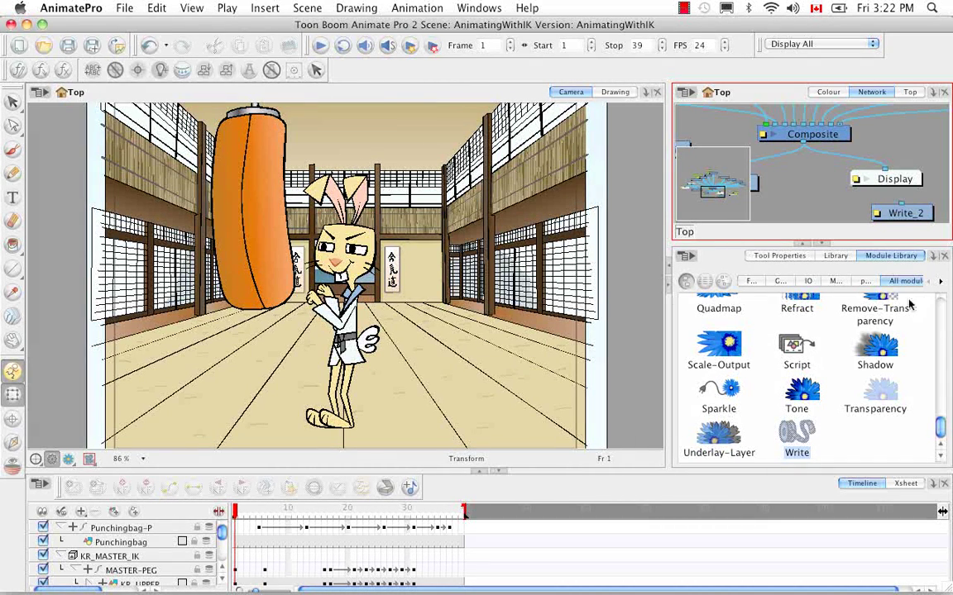
{"action": "left_click_drag", "start_coordinate": [735, 340], "coordinate": [769, 190]}
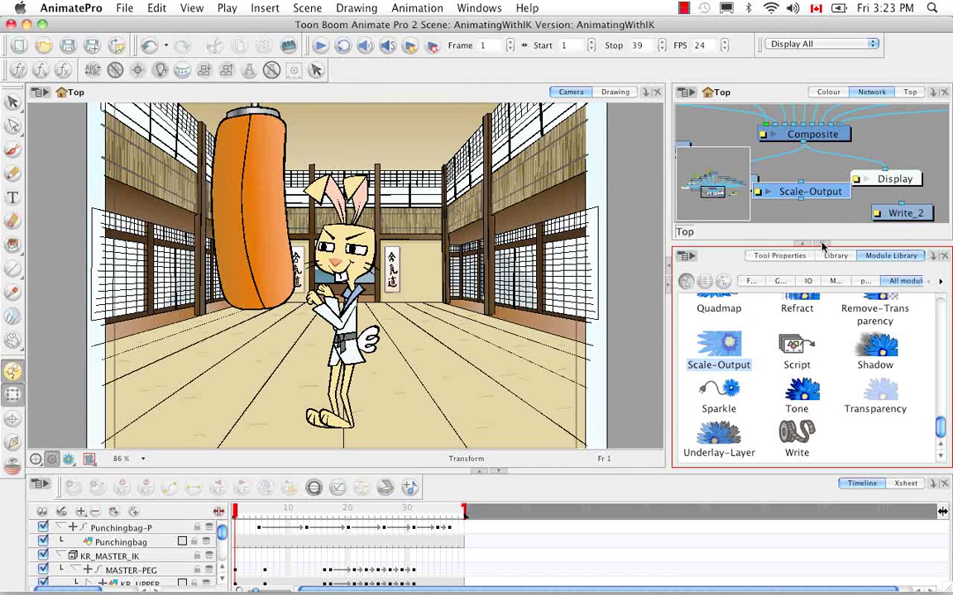
{"action": "left_click", "coordinate": [821, 244]}
Step: Connect Write_2 to the Composite and insert the Scale-Output module into the connection between them
{"action": "left_click_drag", "start_coordinate": [823, 304], "coordinate": [828, 339]}
{"action": "left_click_drag", "start_coordinate": [809, 264], "coordinate": [905, 322]}
{"action": "left_click_drag", "start_coordinate": [809, 336], "coordinate": [816, 396]}
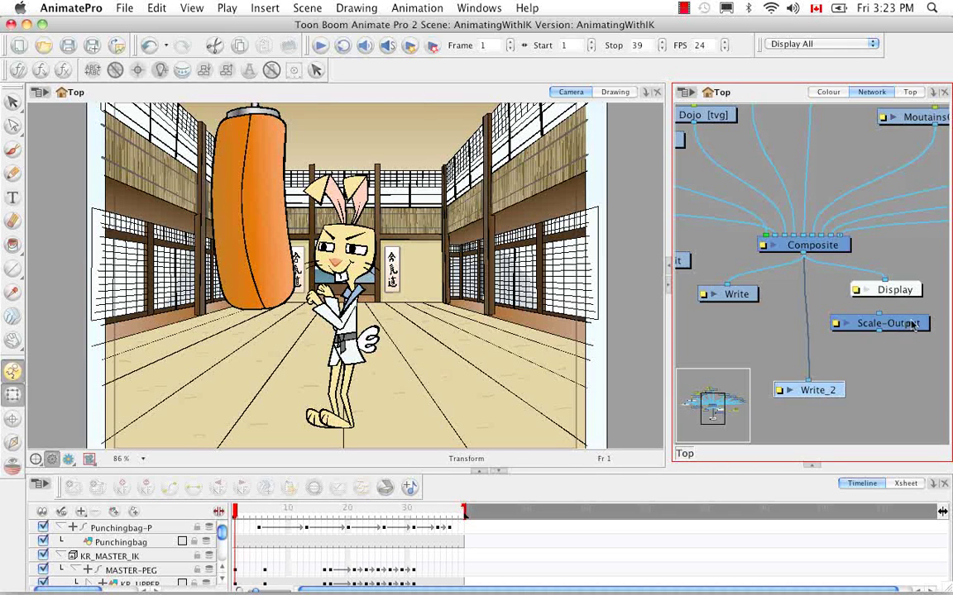
{"action": "left_click_drag", "start_coordinate": [900, 327], "coordinate": [845, 323]}
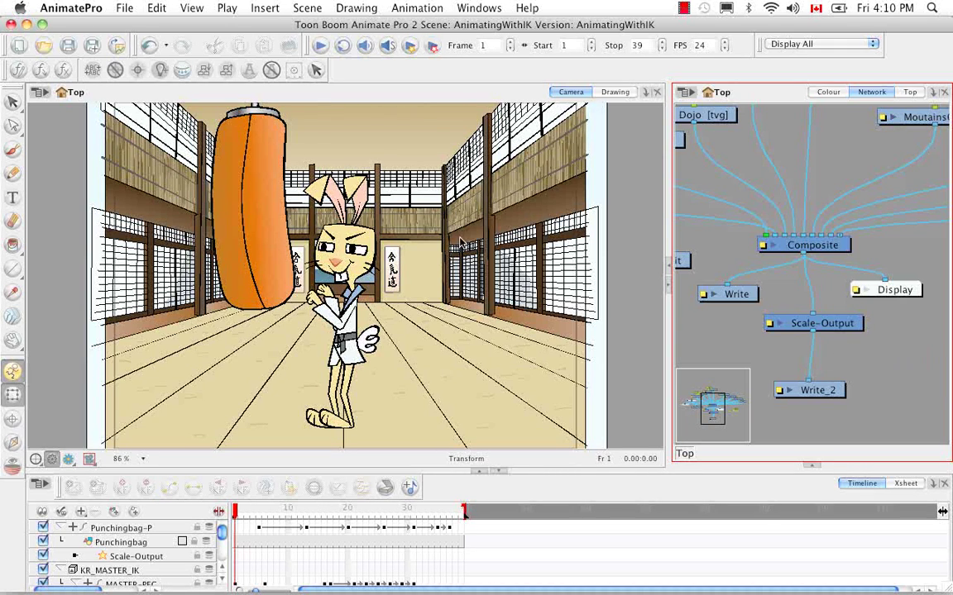
Step: Review the scene's resolution in the Scene Settings and close them
{"action": "left_click", "coordinate": [308, 11]}
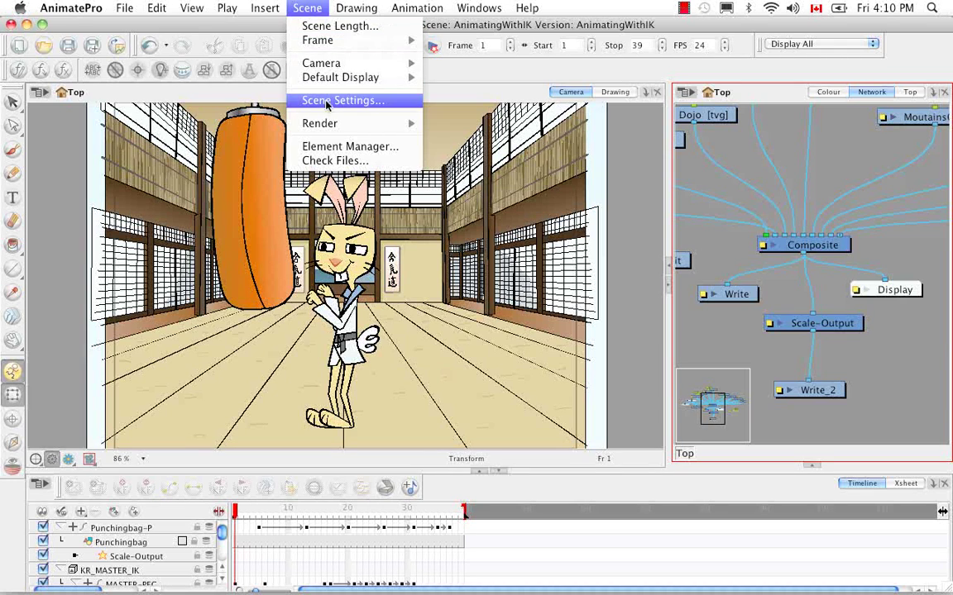
{"action": "left_click", "coordinate": [296, 98]}
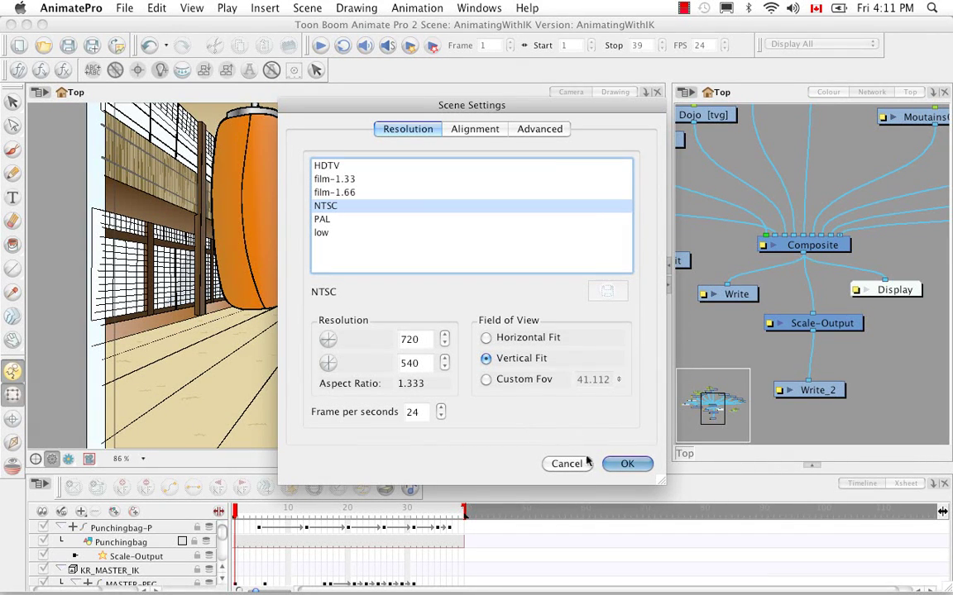
{"action": "left_click", "coordinate": [622, 463]}
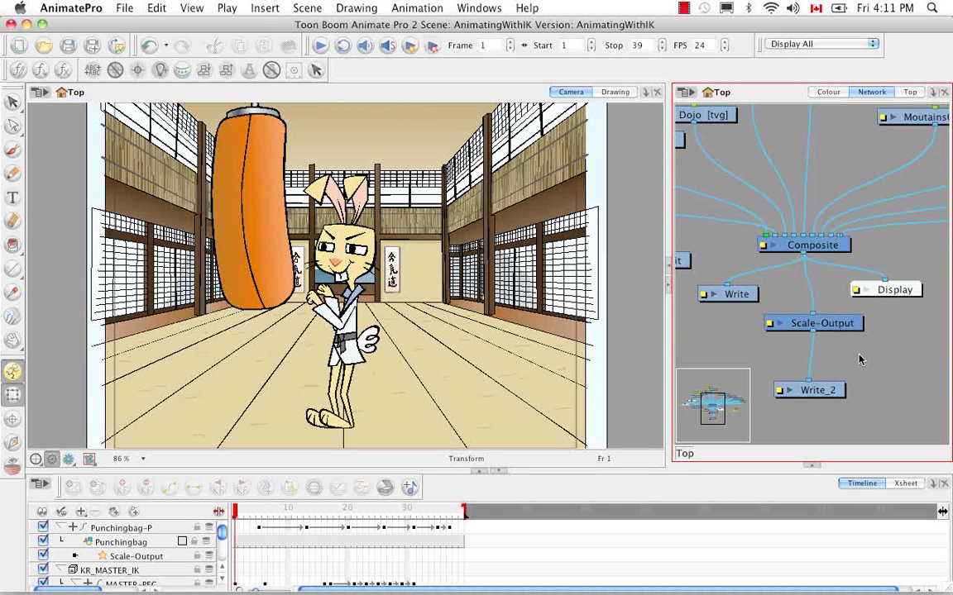
Step: Open the Scale-Output module's properties and set its resolution name to low
{"action": "left_click", "coordinate": [768, 325]}
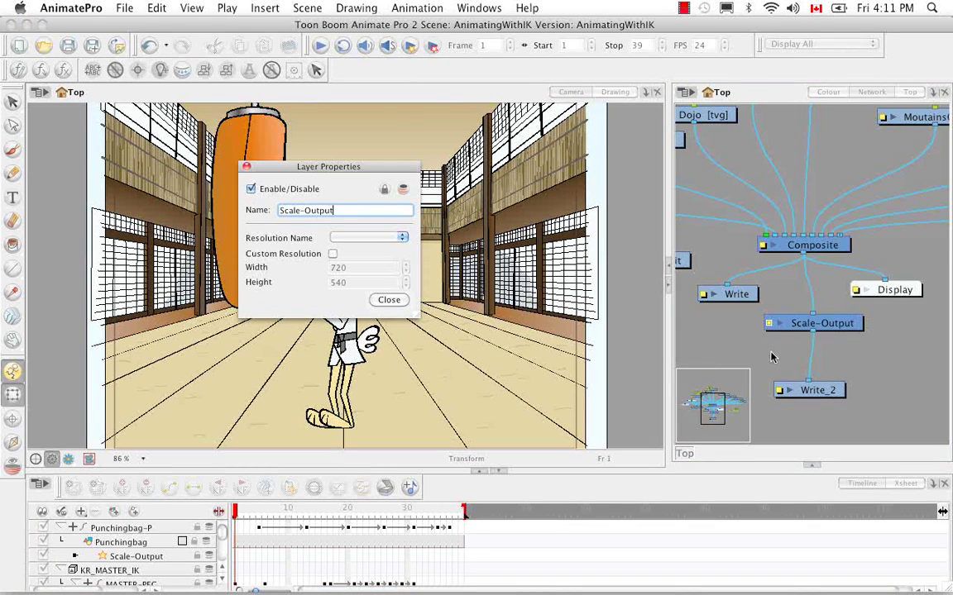
{"action": "left_click", "coordinate": [251, 189]}
{"action": "left_click", "coordinate": [251, 189]}
{"action": "left_click", "coordinate": [402, 239]}
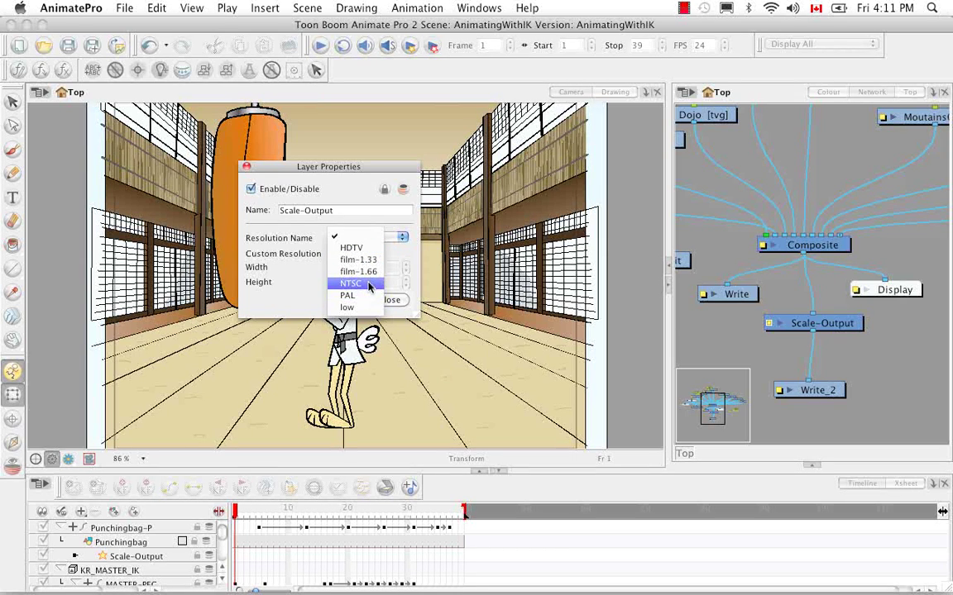
{"action": "left_click", "coordinate": [365, 310]}
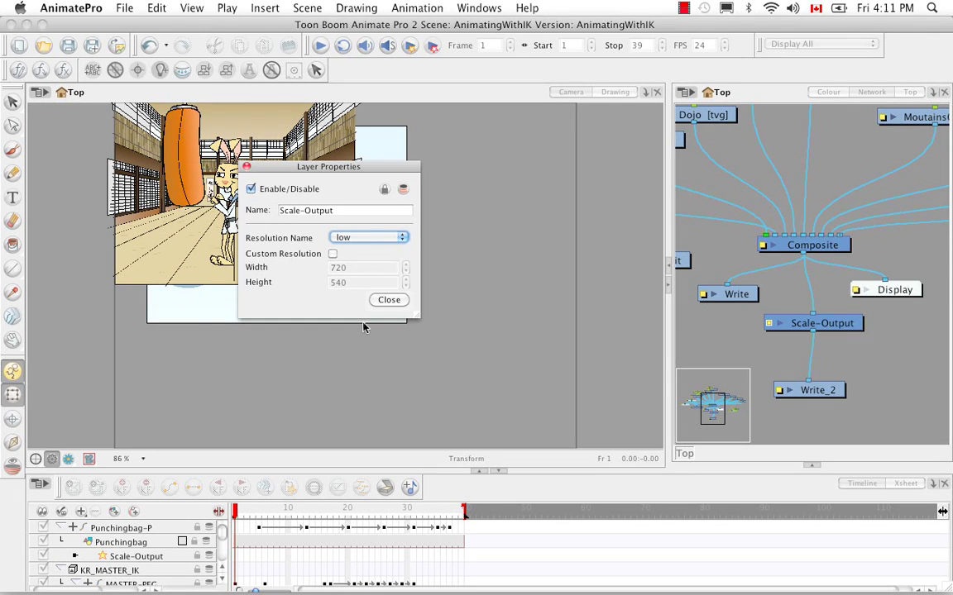
Step: Clear the Scale-Output resolution preset, enable Custom Resolution and close the properties
{"action": "left_click", "coordinate": [368, 238]}
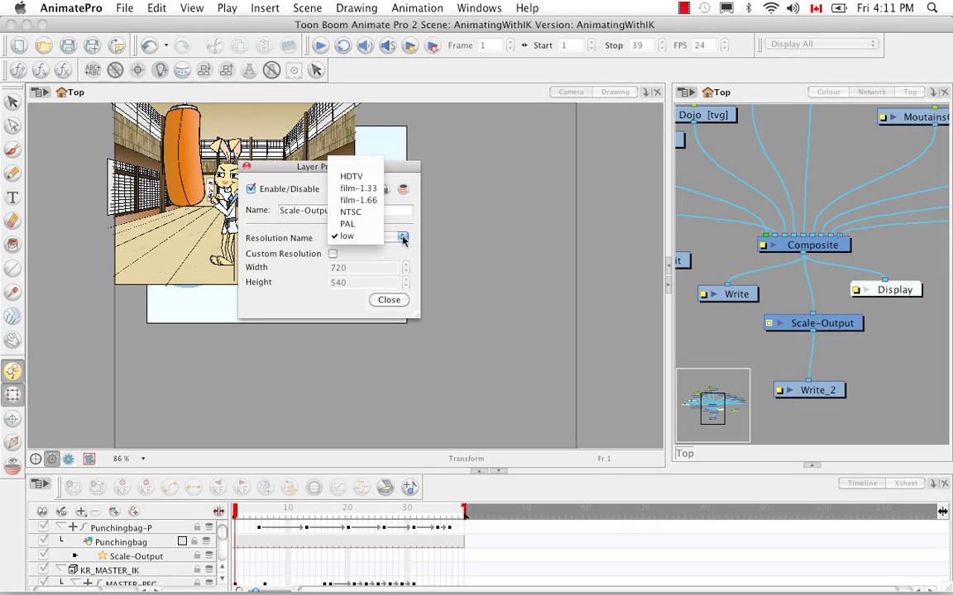
{"action": "left_click", "coordinate": [369, 167]}
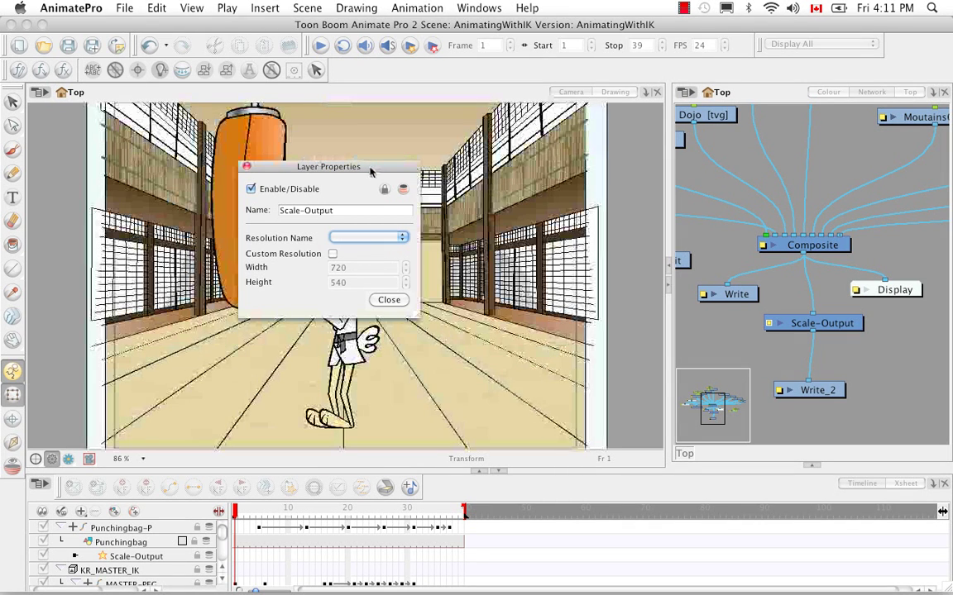
{"action": "left_click", "coordinate": [332, 254]}
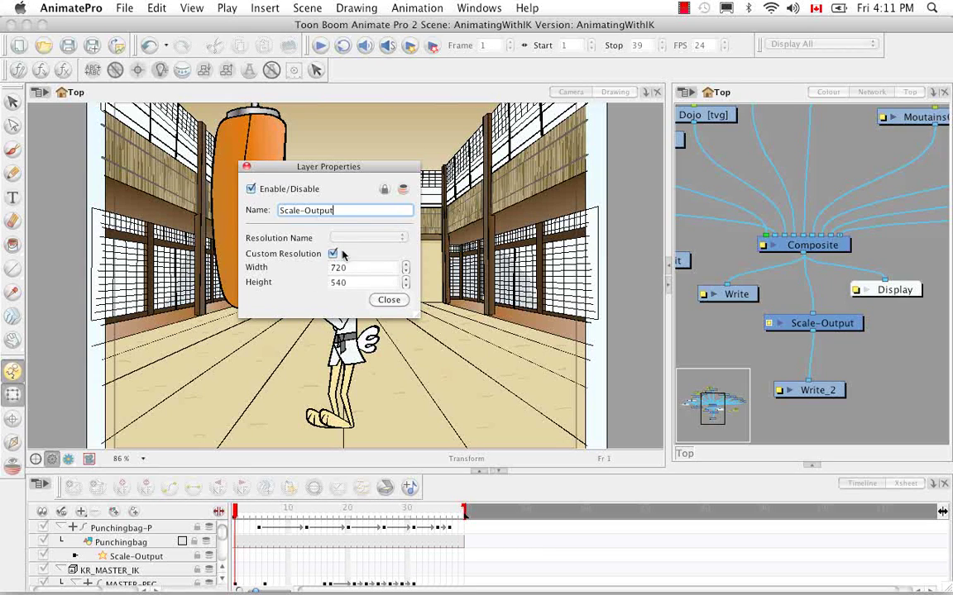
{"action": "left_click", "coordinate": [389, 299]}
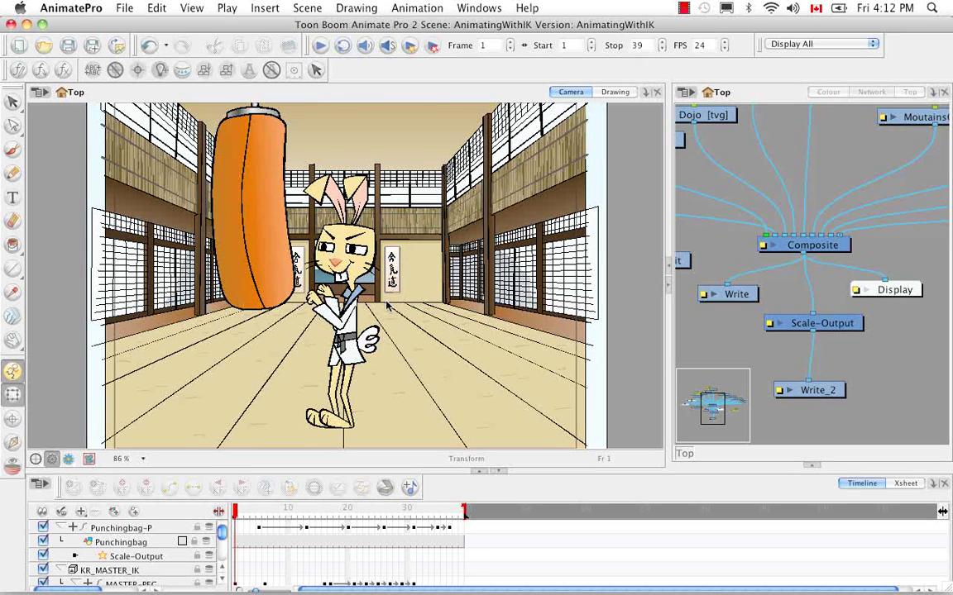
Step: Rename the Write_2 module connected to Scale-Output as LowRes_Images_Write
{"action": "left_click", "coordinate": [813, 396]}
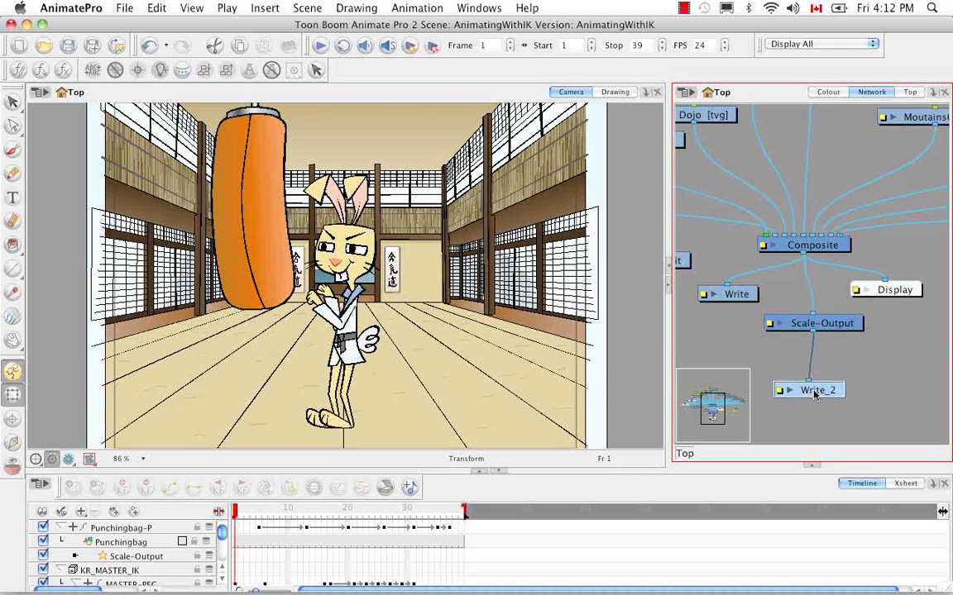
{"action": "double_click", "coordinate": [815, 392]}
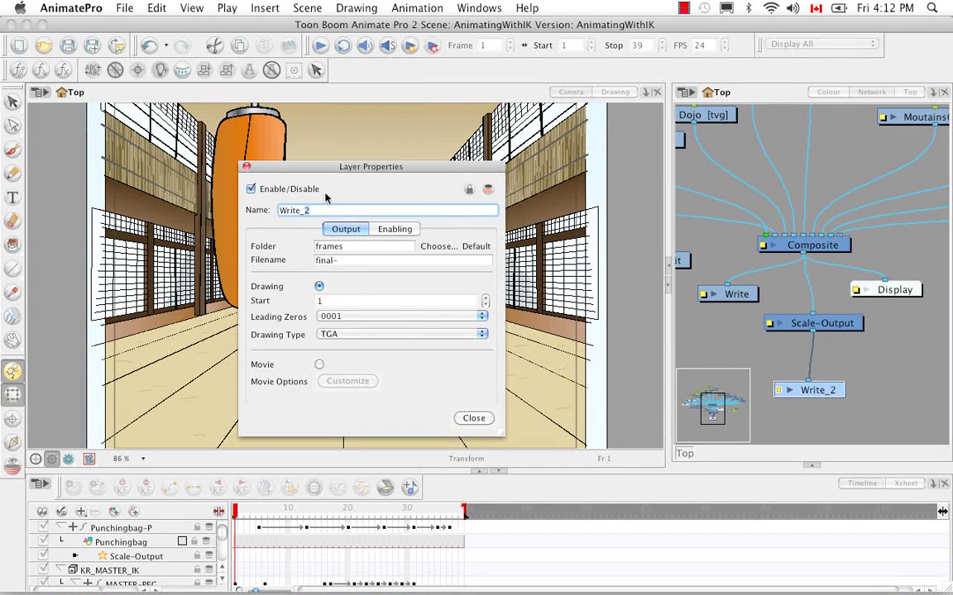
{"action": "key", "text": "BackSpace"}
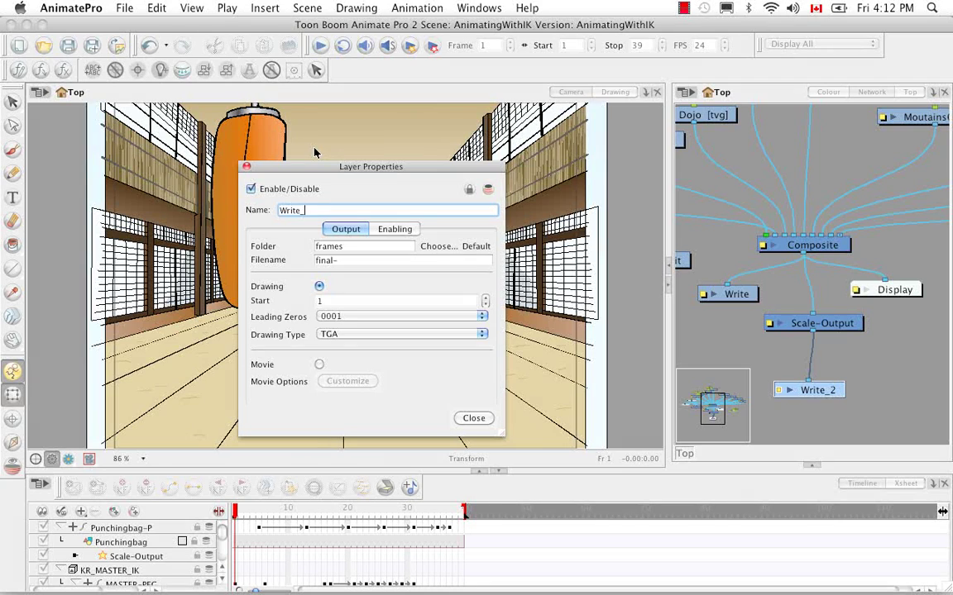
{"action": "key", "text": "BackSpace"}
{"action": "key", "text": "BackSpace"}
{"action": "key", "text": "BackSpace"}
{"action": "key", "text": "BackSpace"}
{"action": "key", "text": "BackSpace"}
{"action": "key", "text": "BackSpace"}
{"action": "type", "text": "LowRes_Images_Write"}
{"action": "left_click", "coordinate": [473, 419]}
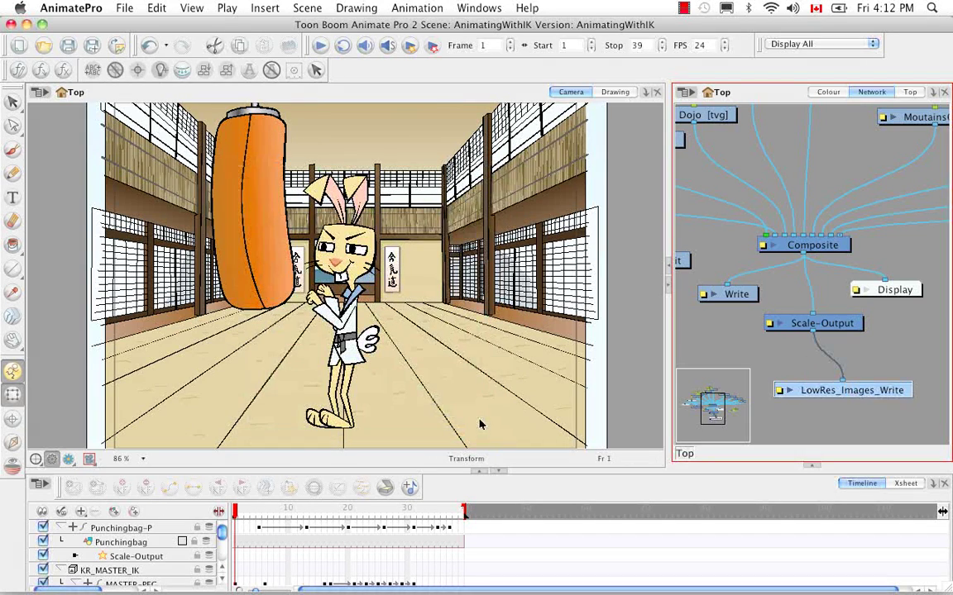
Step: Move the Scale-Output and LowRes_Images_Write modules aside and add a Crop module below the Composite
{"action": "left_click_drag", "start_coordinate": [777, 323], "coordinate": [837, 334]}
{"action": "left_click_drag", "start_coordinate": [895, 396], "coordinate": [917, 391]}
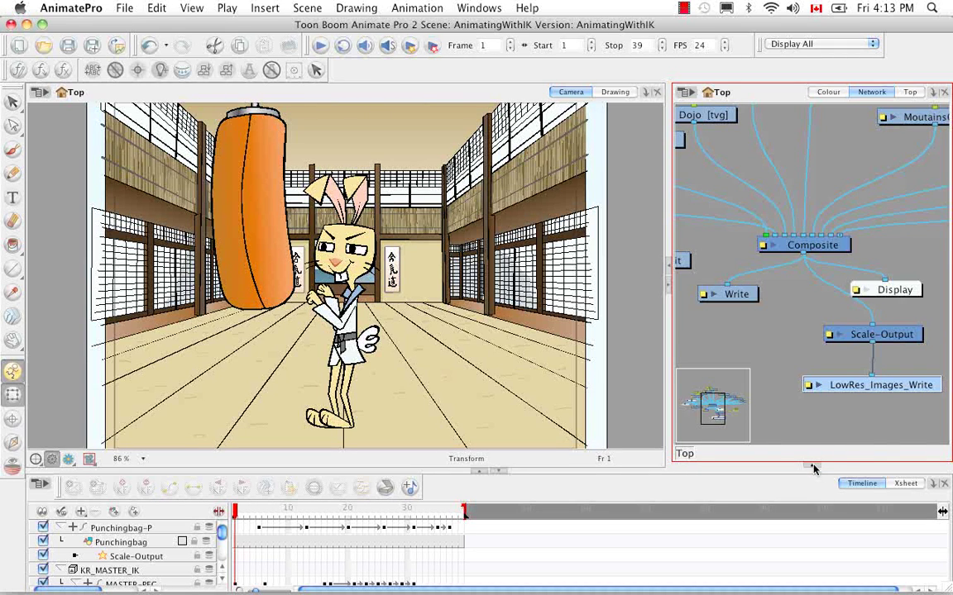
{"action": "left_click_drag", "start_coordinate": [940, 426], "coordinate": [945, 358]}
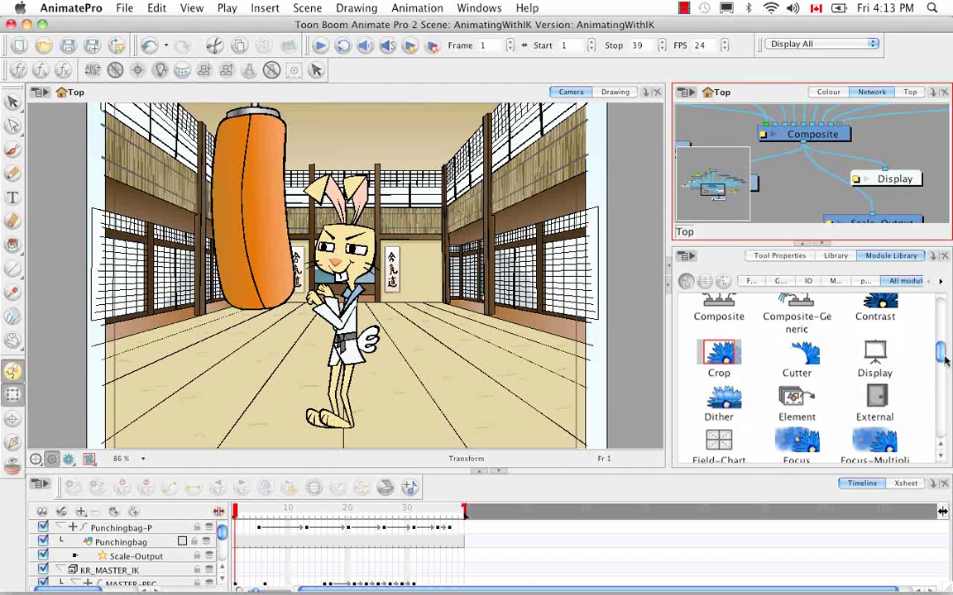
{"action": "left_click_drag", "start_coordinate": [719, 357], "coordinate": [792, 188]}
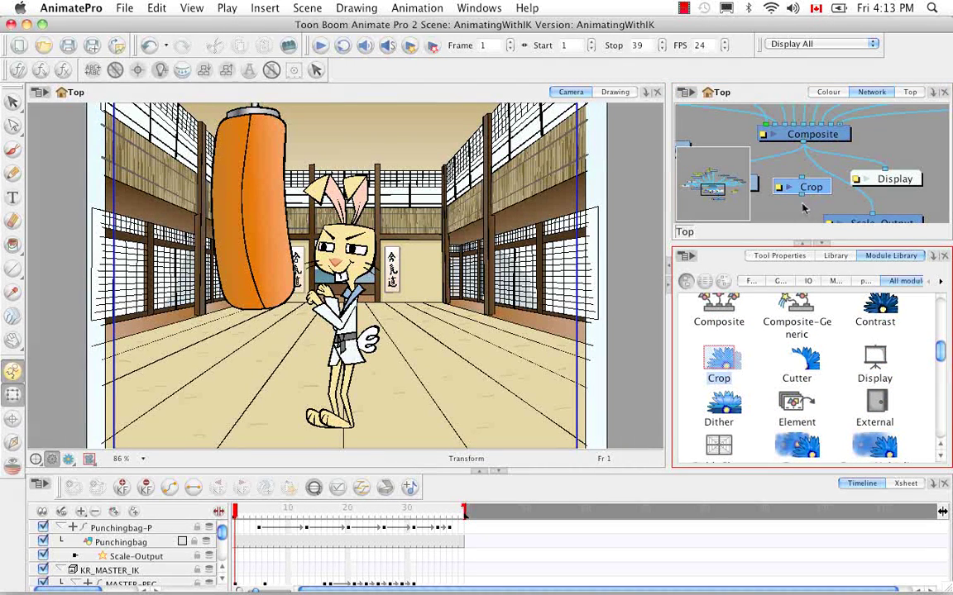
Step: Add a new Write module to the network near the Crop module
{"action": "scroll", "coordinate": [849, 347], "scroll_direction": "down", "scroll_amount": 10}
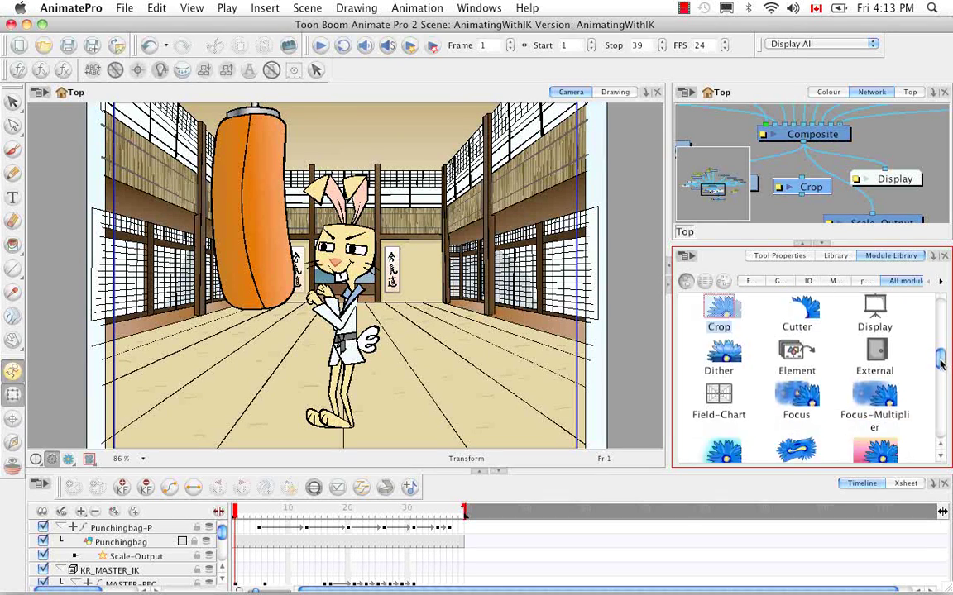
{"action": "left_click_drag", "start_coordinate": [799, 436], "coordinate": [707, 200]}
{"action": "left_click", "coordinate": [823, 246]}
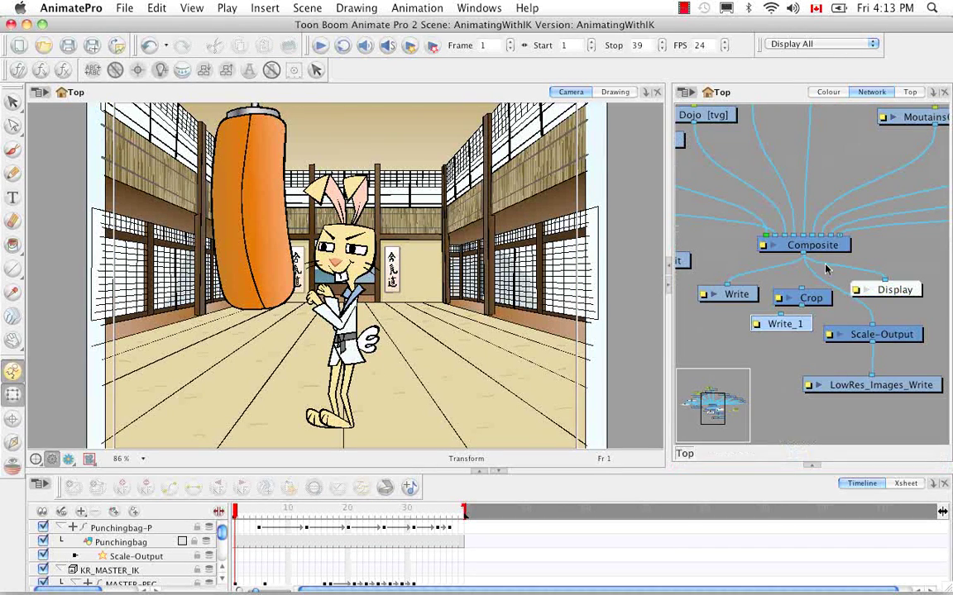
Step: Connect the Composite to the Crop module and Crop to Write_1, spacing the two modules out below the Composite
{"action": "mouse_move", "coordinate": [806, 299]}
{"action": "left_mouse_down"}
{"action": "mouse_move", "coordinate": [761, 365]}
{"action": "mouse_move", "coordinate": [797, 305]}
{"action": "left_mouse_up"}
{"action": "left_click_drag", "start_coordinate": [802, 258], "coordinate": [792, 291]}
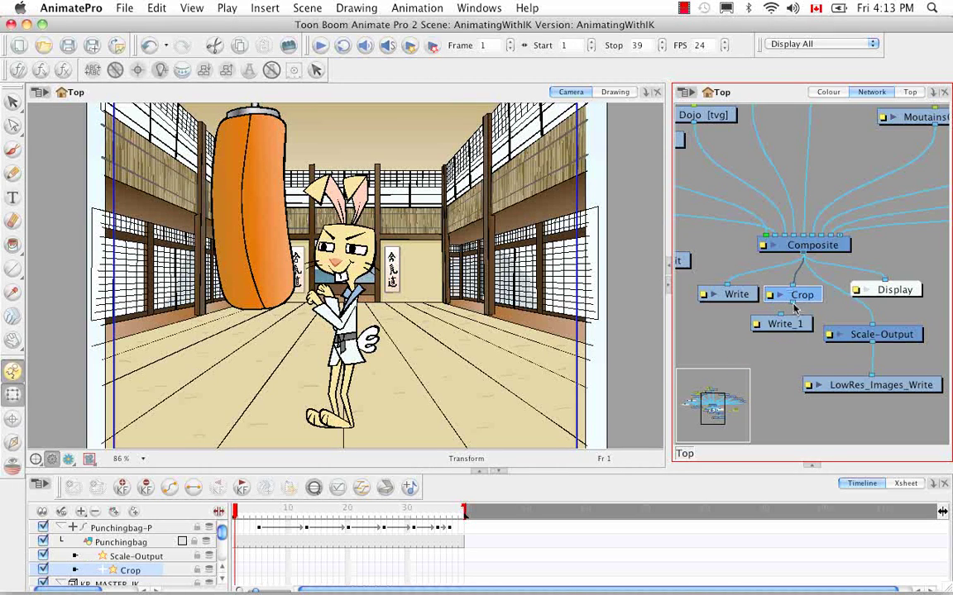
{"action": "left_click_drag", "start_coordinate": [762, 325], "coordinate": [765, 391]}
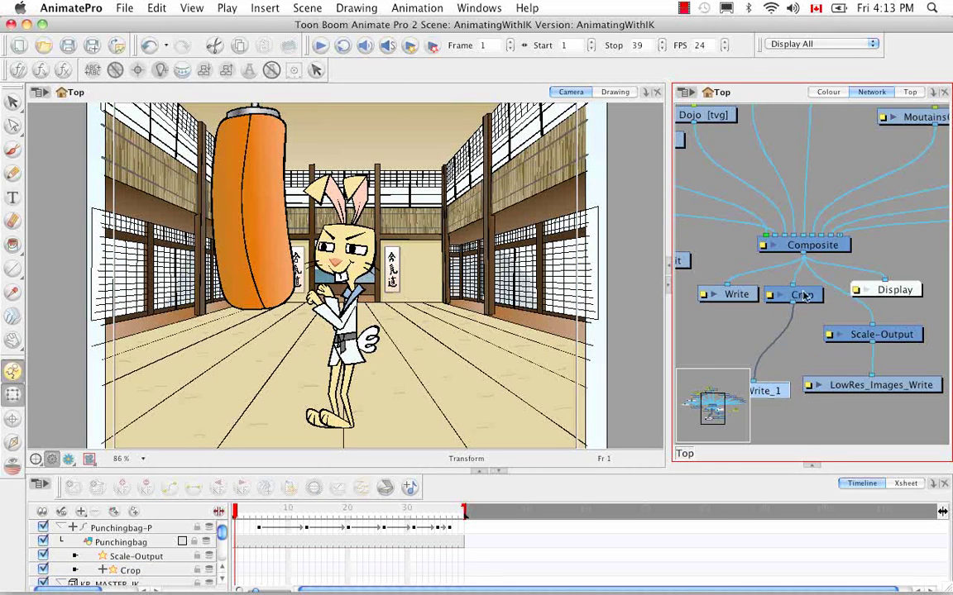
{"action": "left_click_drag", "start_coordinate": [792, 295], "coordinate": [783, 335]}
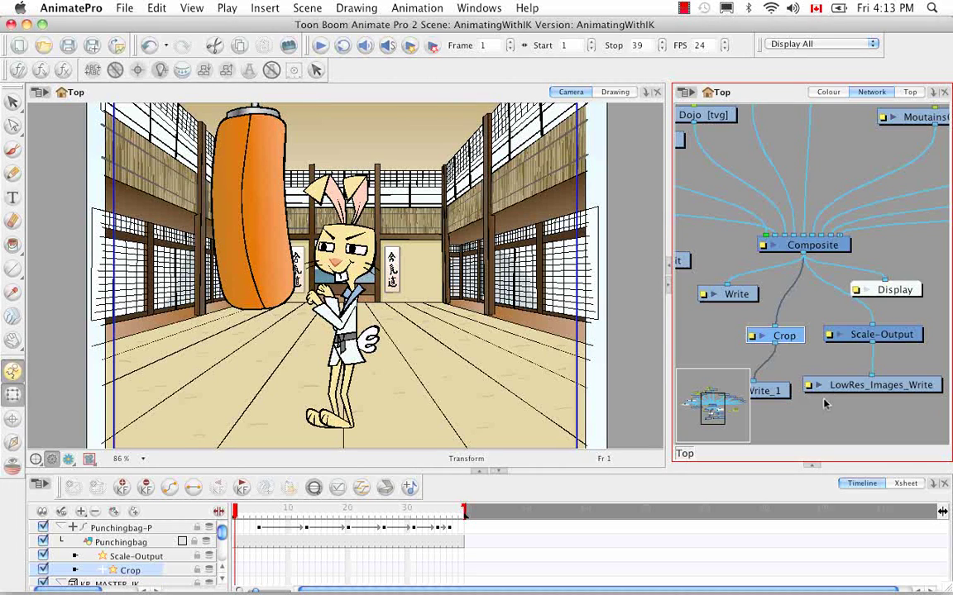
Step: Set the Crop module's resolution to 360 x 270 with X and Y offsets of 100
{"action": "left_click_drag", "start_coordinate": [831, 411], "coordinate": [833, 354]}
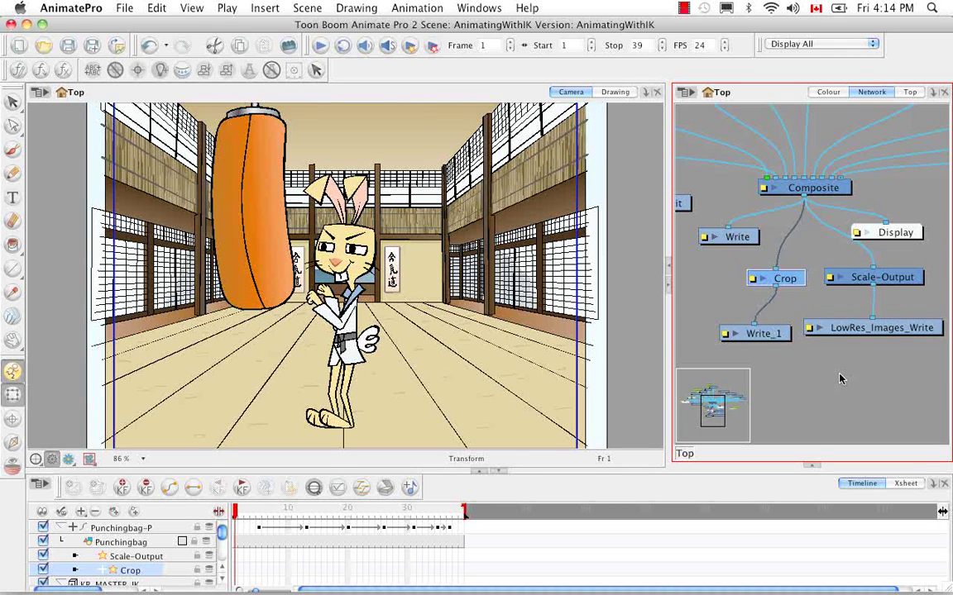
{"action": "left_click", "coordinate": [753, 281]}
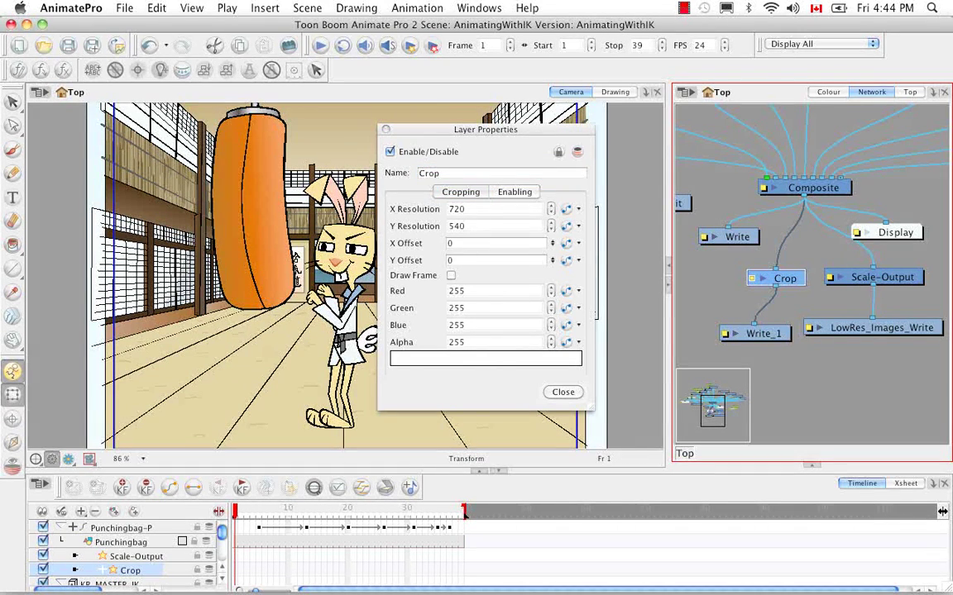
{"action": "left_click", "coordinate": [463, 209]}
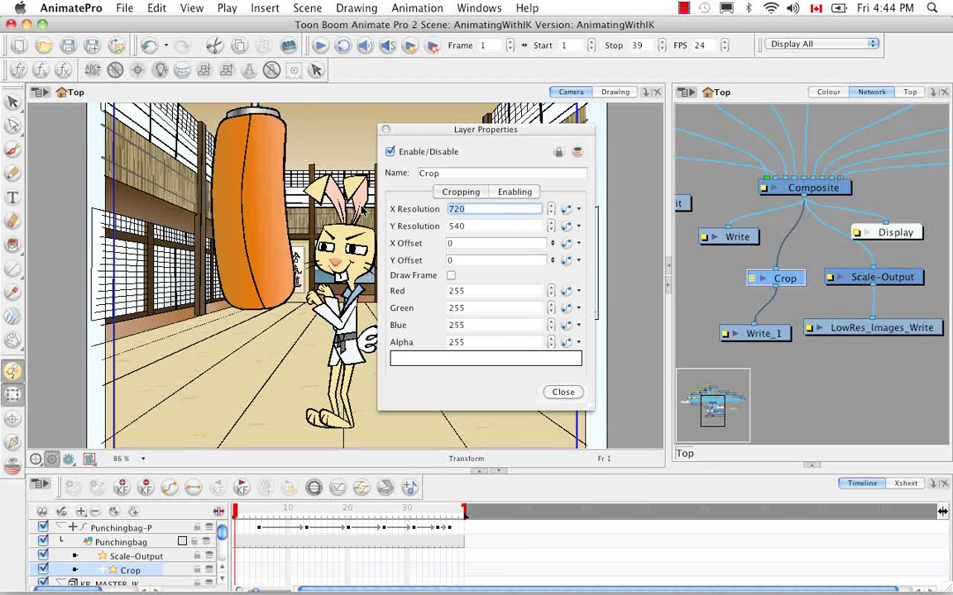
{"action": "type", "text": "360"}
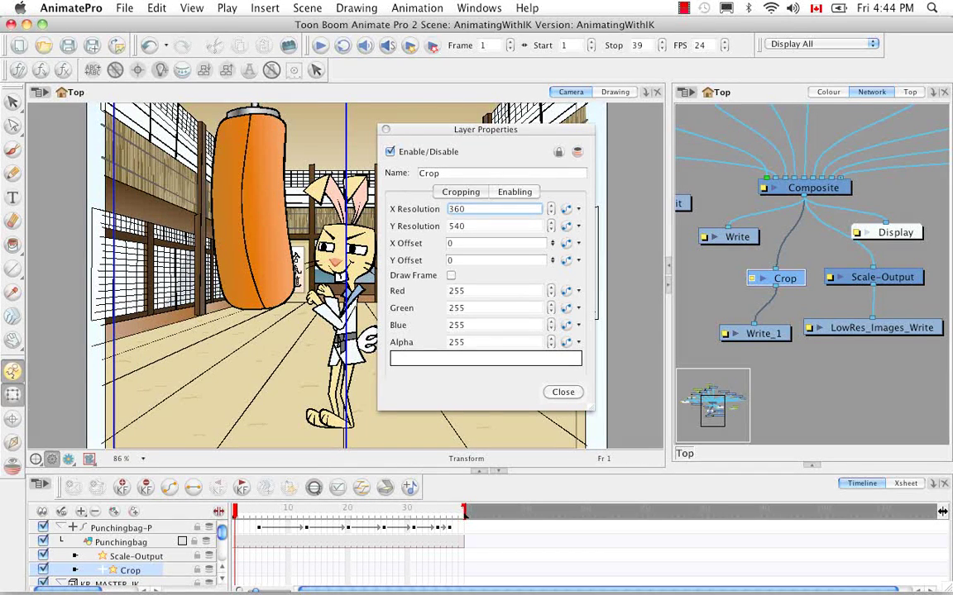
{"action": "key", "text": "Tab"}
{"action": "type", "text": "270"}
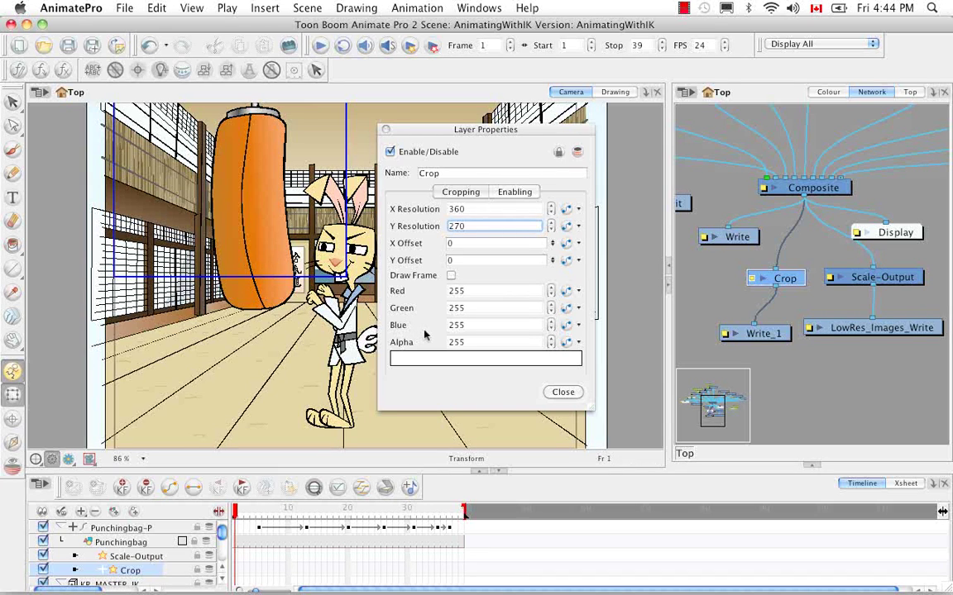
{"action": "key", "text": "Tab"}
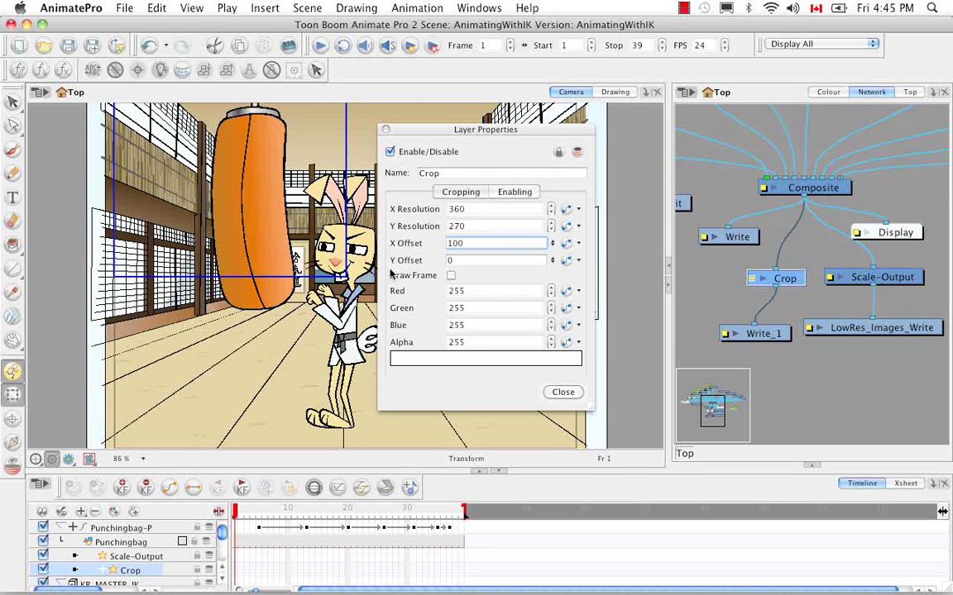
{"action": "key", "text": "Tab"}
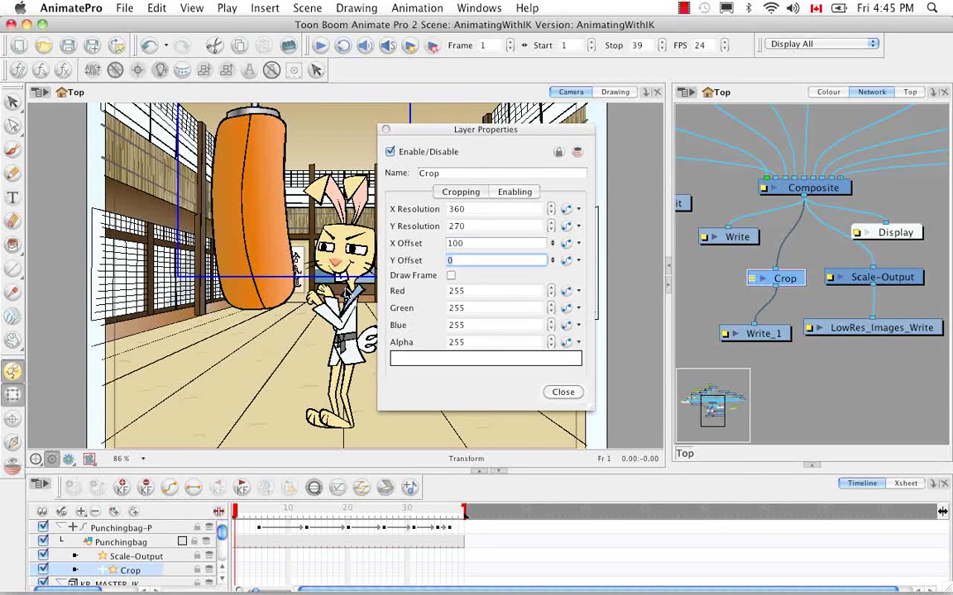
{"action": "key", "text": "Return"}
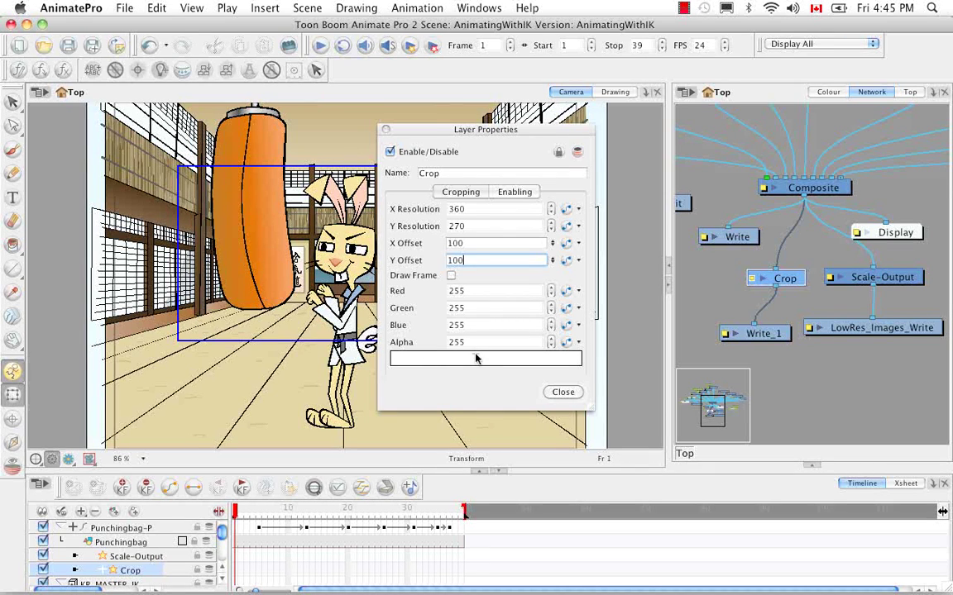
Step: Enable Draw Frame for the Crop module and set the frame colour to pink (255, 51, 157) with alpha 122
{"action": "left_click", "coordinate": [450, 276]}
{"action": "left_click", "coordinate": [477, 364]}
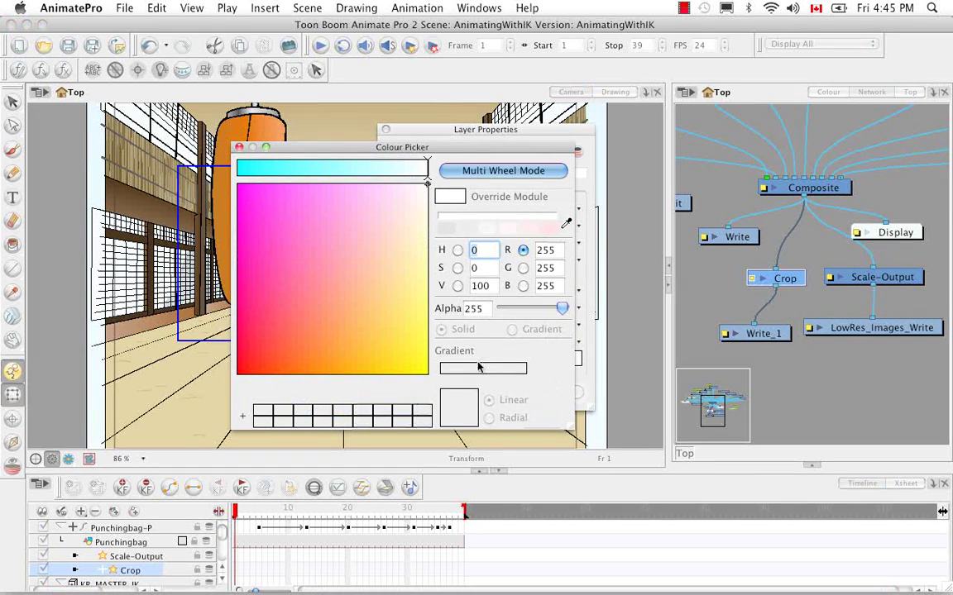
{"action": "left_click_drag", "start_coordinate": [302, 147], "coordinate": [661, 142]}
{"action": "left_click_drag", "start_coordinate": [664, 192], "coordinate": [509, 379]}
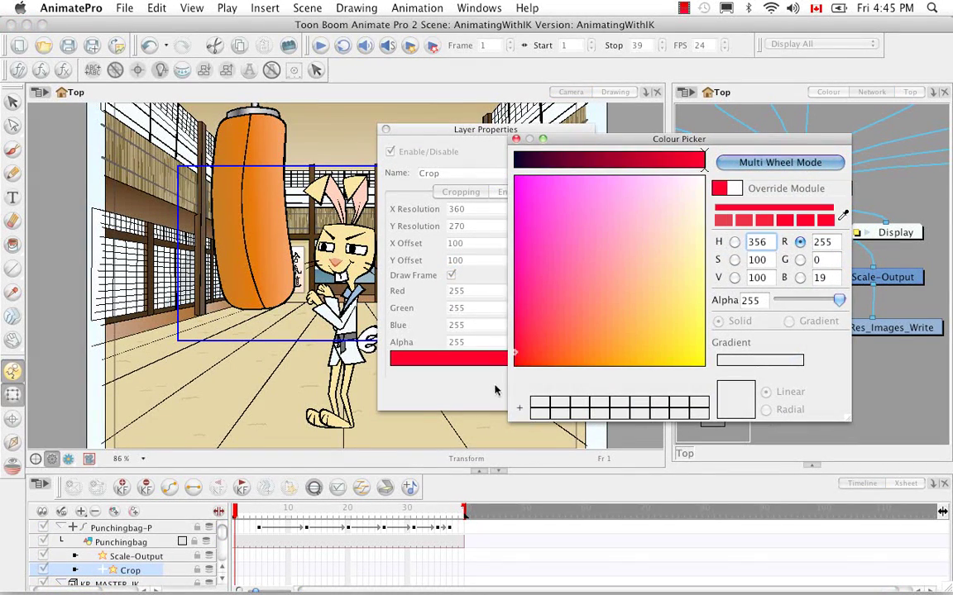
{"action": "left_click", "coordinate": [552, 248]}
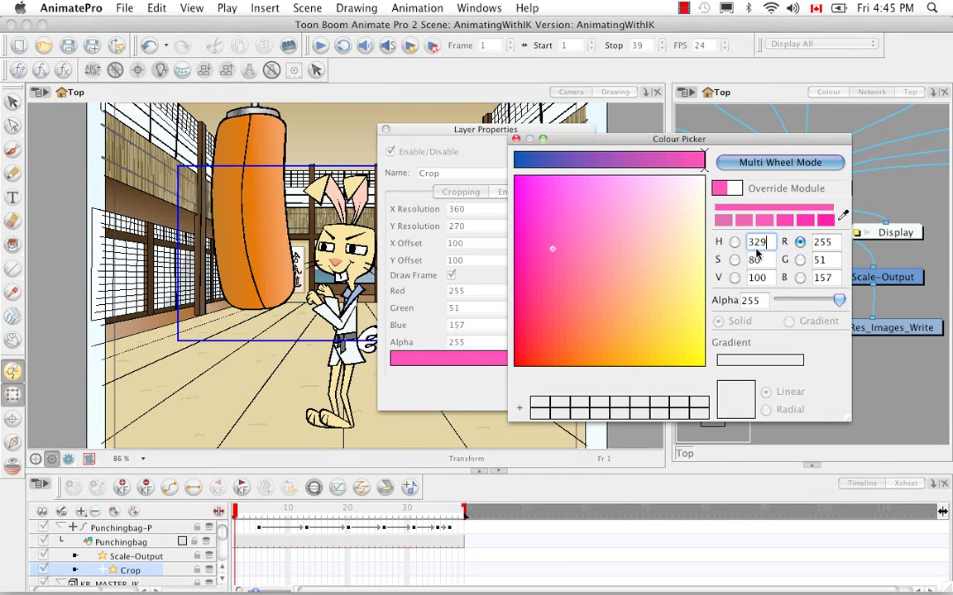
{"action": "left_click_drag", "start_coordinate": [838, 300], "coordinate": [808, 300]}
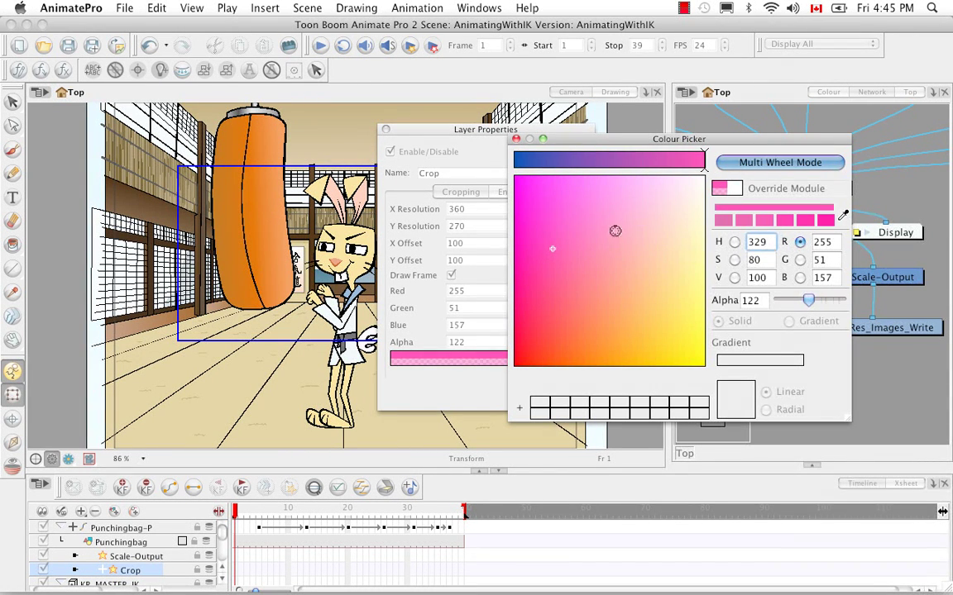
{"action": "left_click", "coordinate": [516, 139]}
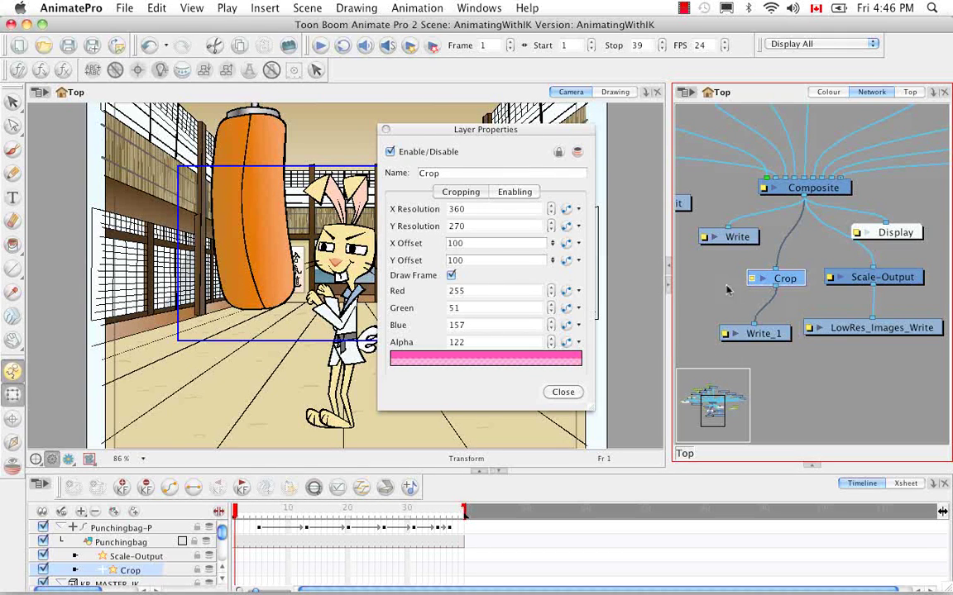
Step: Enable the Crop module by resolution name, trying the low filter before choosing NTSC
{"action": "left_click", "coordinate": [512, 192]}
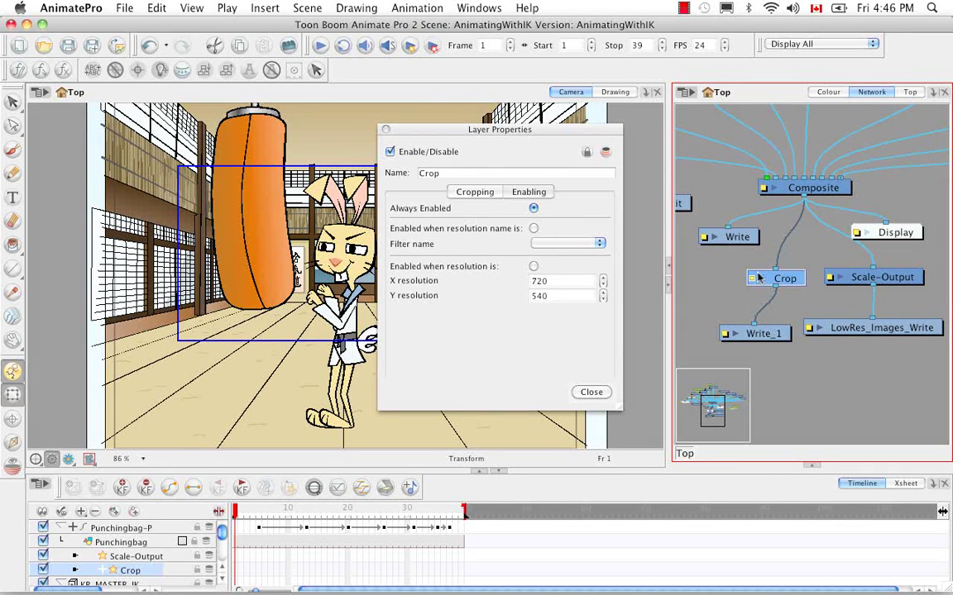
{"action": "left_click", "coordinate": [533, 228]}
{"action": "left_click", "coordinate": [600, 243]}
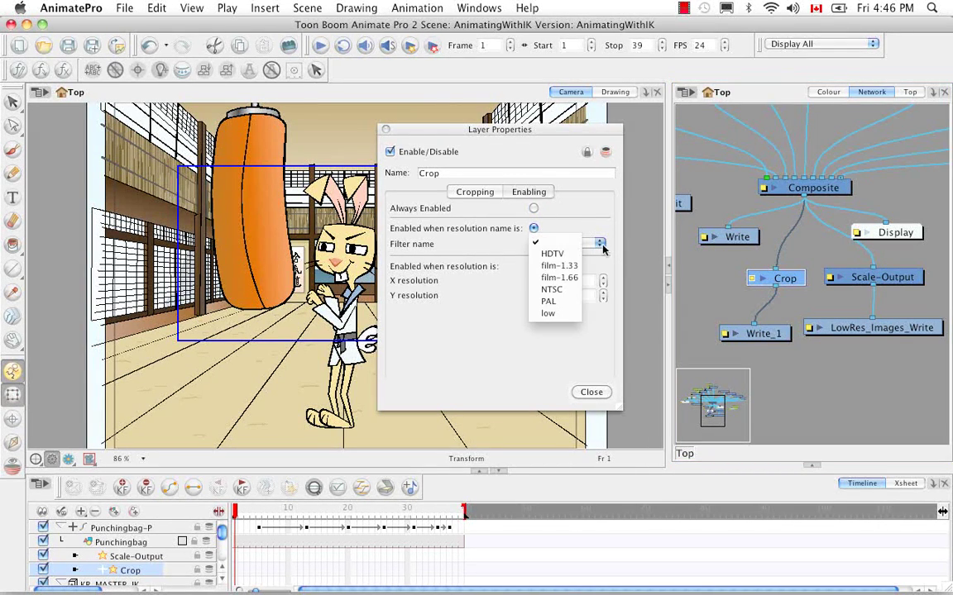
{"action": "left_click", "coordinate": [547, 313]}
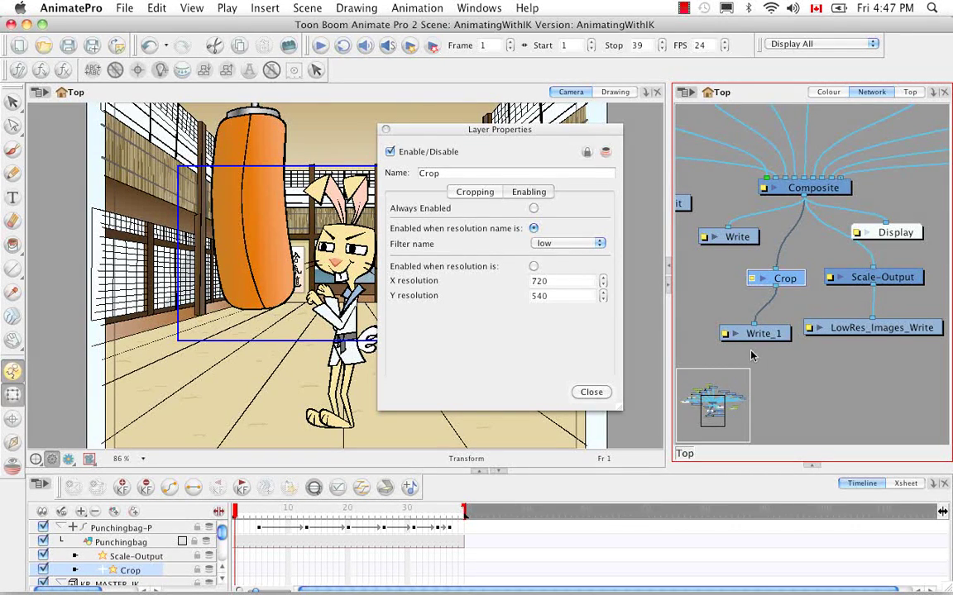
{"action": "left_click", "coordinate": [600, 243]}
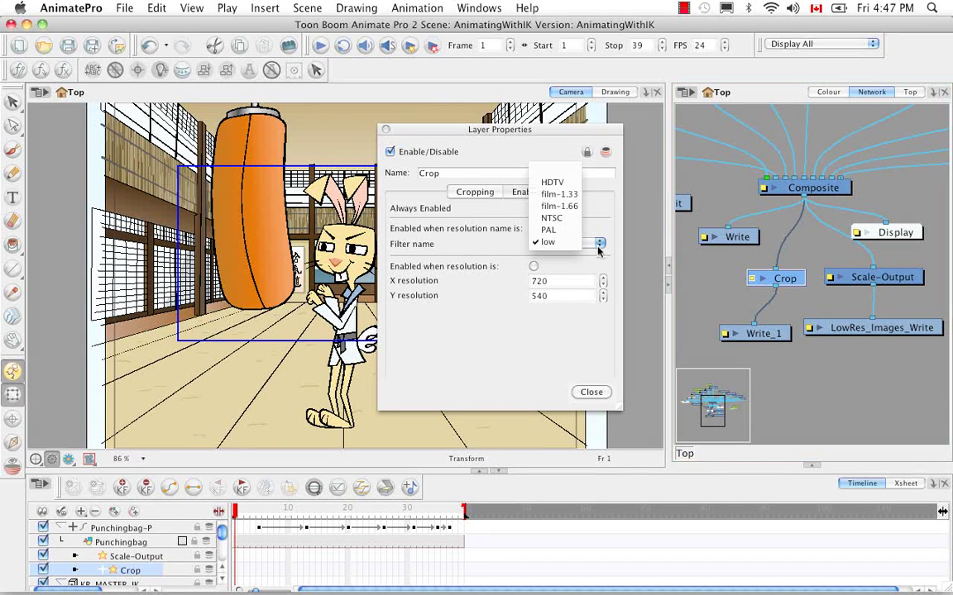
{"action": "left_click", "coordinate": [551, 217]}
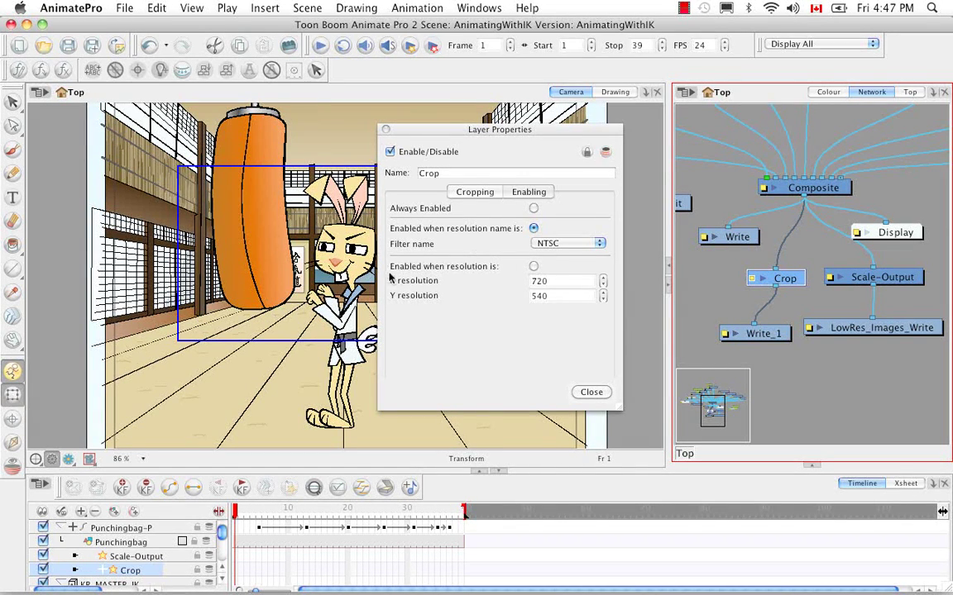
Step: Switch the Crop module to be enabled only when the resolution is 360 x 270
{"action": "left_click", "coordinate": [533, 266]}
{"action": "double_click", "coordinate": [550, 281]}
{"action": "type", "text": "3"}
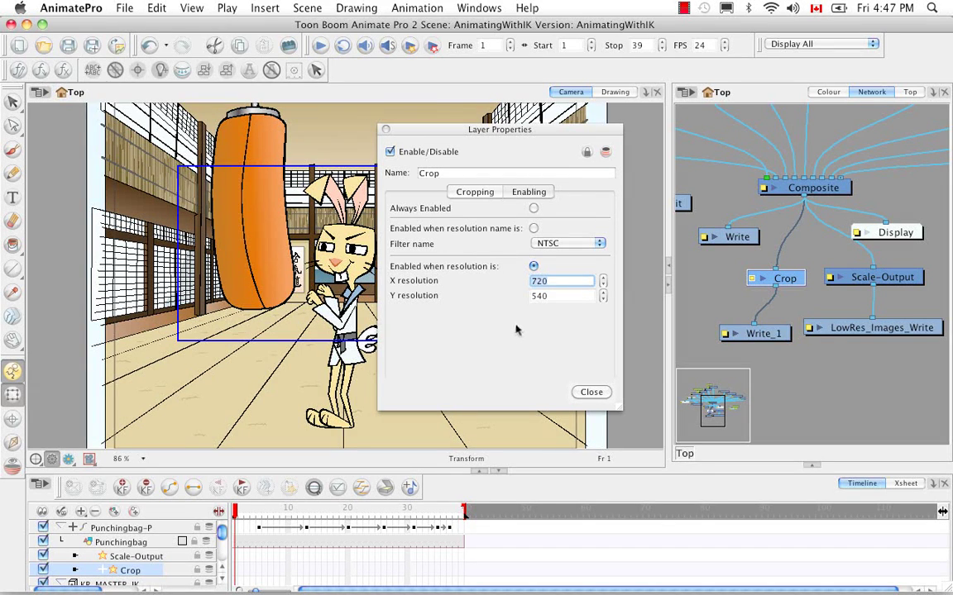
{"action": "type", "text": "60"}
{"action": "key", "text": "Tab"}
{"action": "type", "text": "270"}
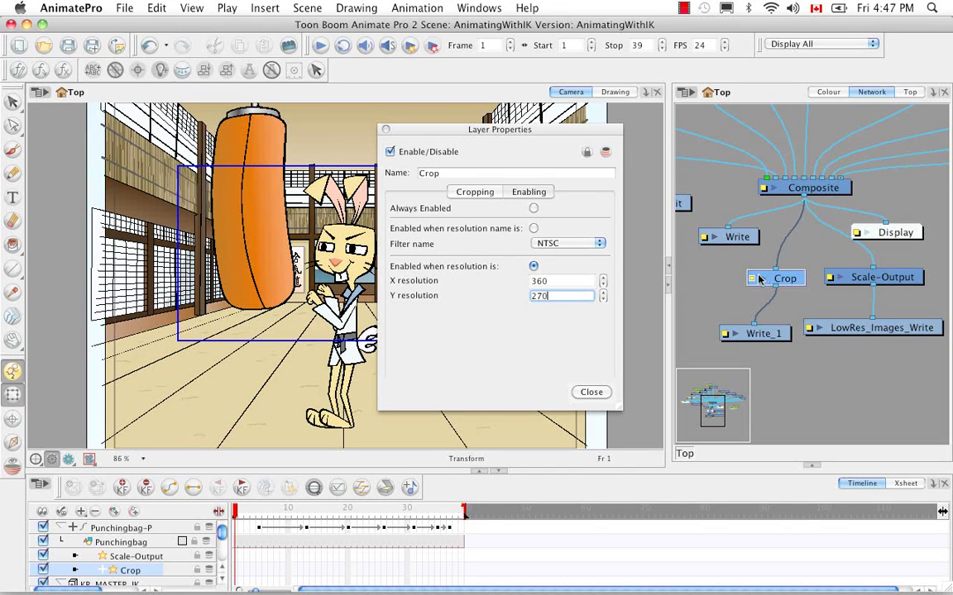
Step: Set the Crop module to Always Enabled, review its cropping values and close the properties
{"action": "left_click", "coordinate": [467, 192]}
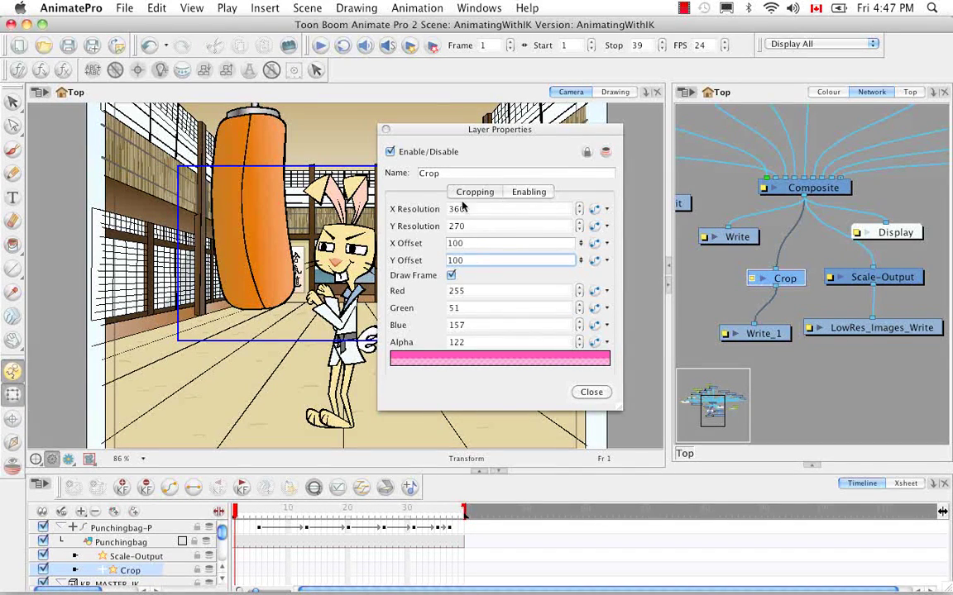
{"action": "left_click", "coordinate": [529, 192]}
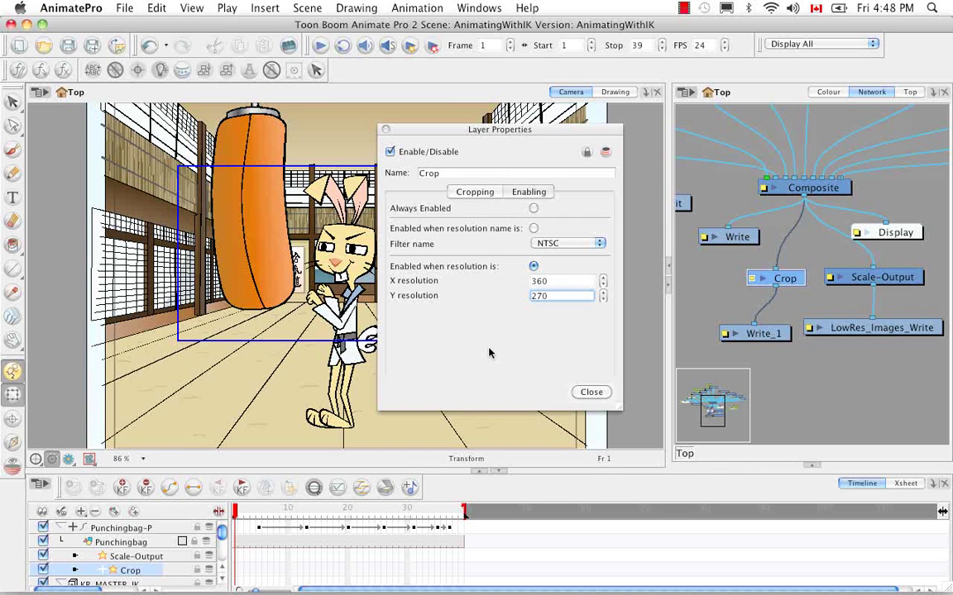
{"action": "left_click", "coordinate": [533, 208]}
{"action": "left_click", "coordinate": [475, 191]}
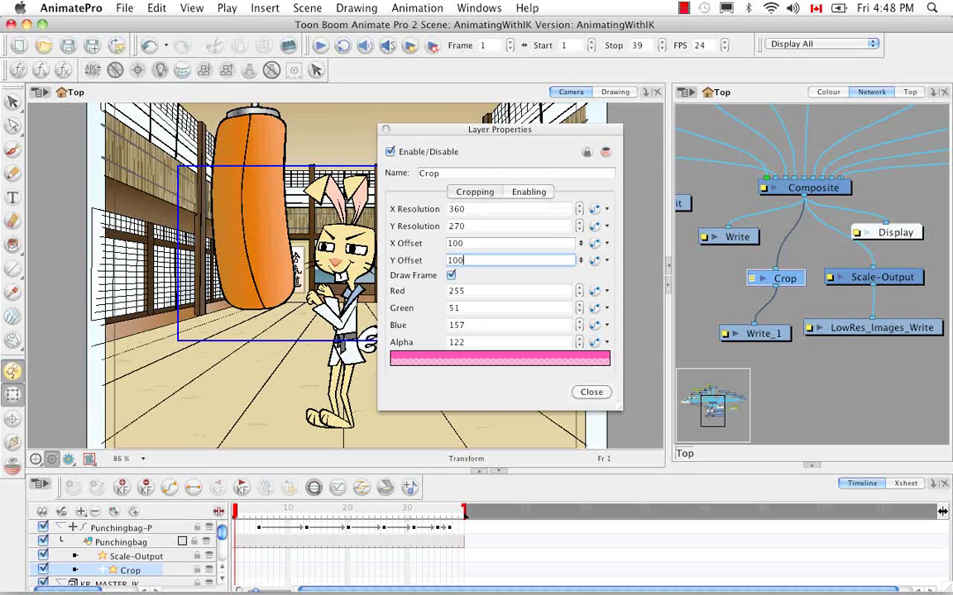
{"action": "left_click", "coordinate": [592, 392]}
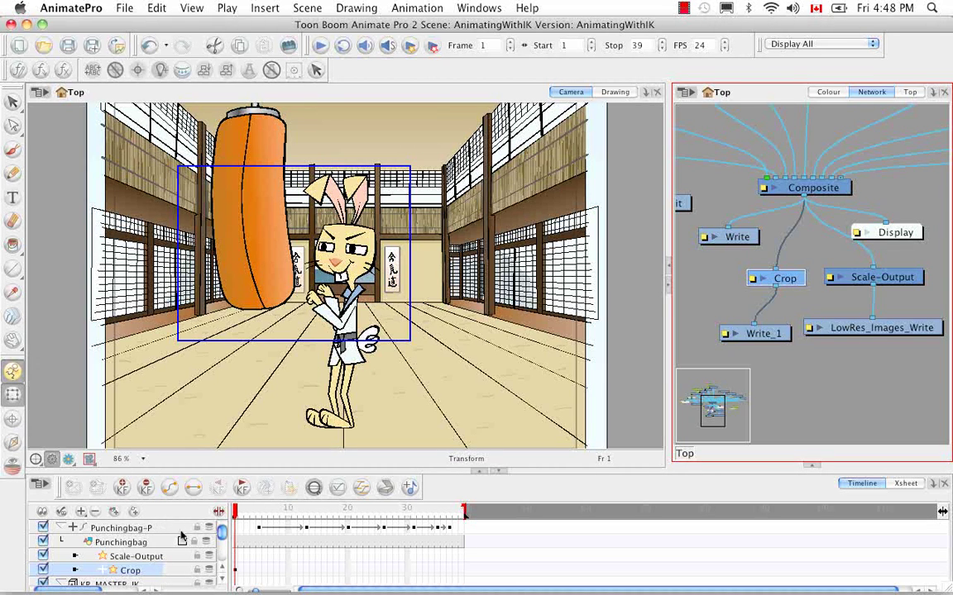
Step: Add a keyframe to the Crop layer at frame 39 and expand its parameters in the timeline
{"action": "left_click_drag", "start_coordinate": [235, 512], "coordinate": [462, 529]}
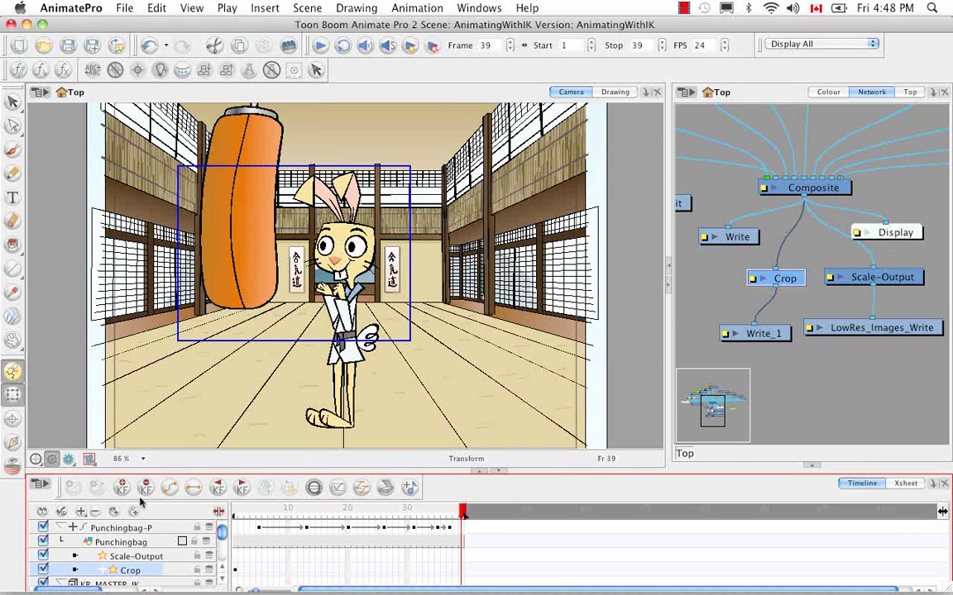
{"action": "left_click", "coordinate": [121, 569]}
{"action": "left_click", "coordinate": [104, 572]}
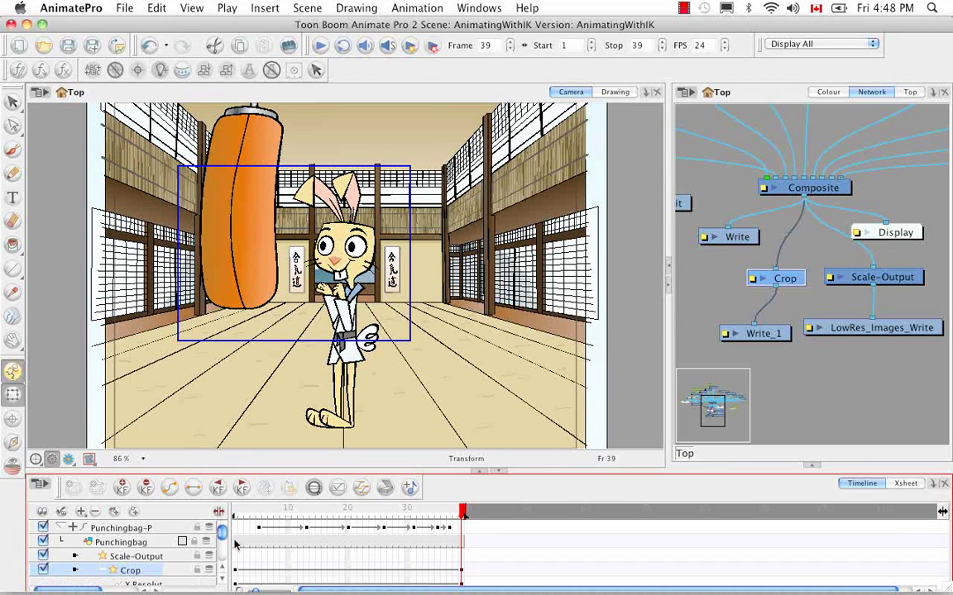
{"action": "left_click_drag", "start_coordinate": [222, 533], "coordinate": [222, 536]}
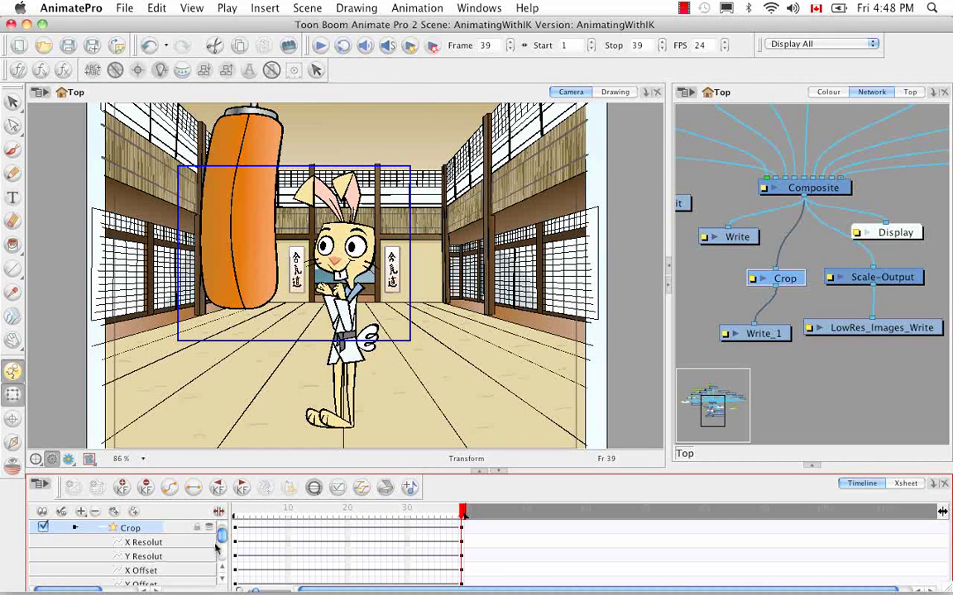
Step: Show the parameter values in the timeline and set the crop's X Offset and Y Offset to 0 at frame 39
{"action": "left_click", "coordinate": [220, 512]}
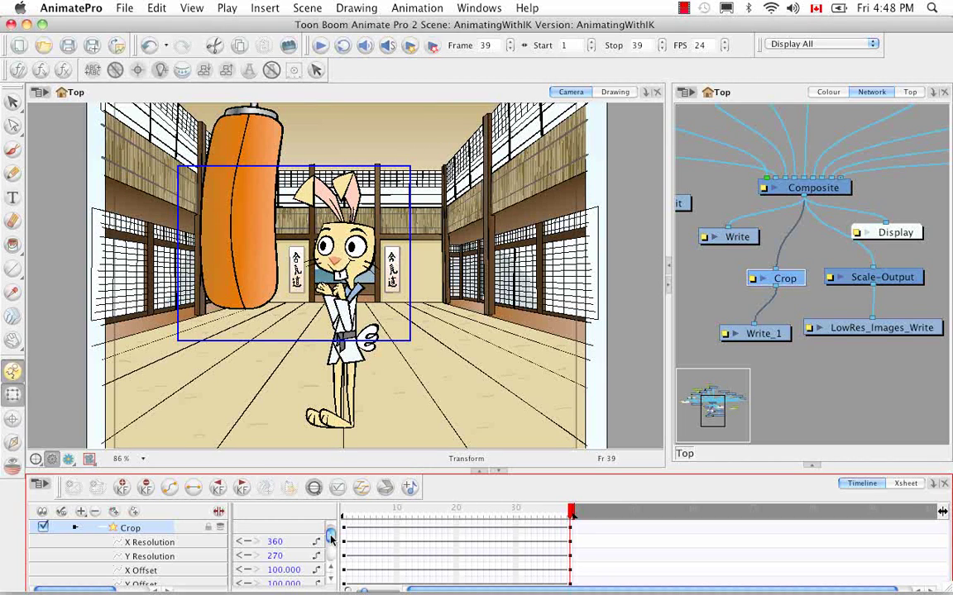
{"action": "left_click_drag", "start_coordinate": [331, 539], "coordinate": [323, 544]}
{"action": "left_click", "coordinate": [293, 549]}
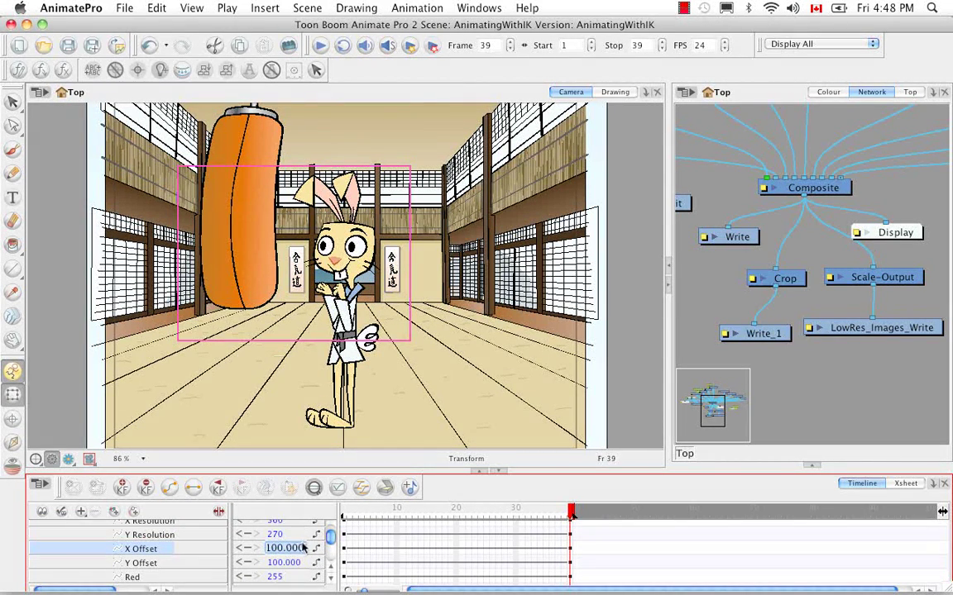
{"action": "type", "text": "0"}
{"action": "left_click", "coordinate": [292, 567]}
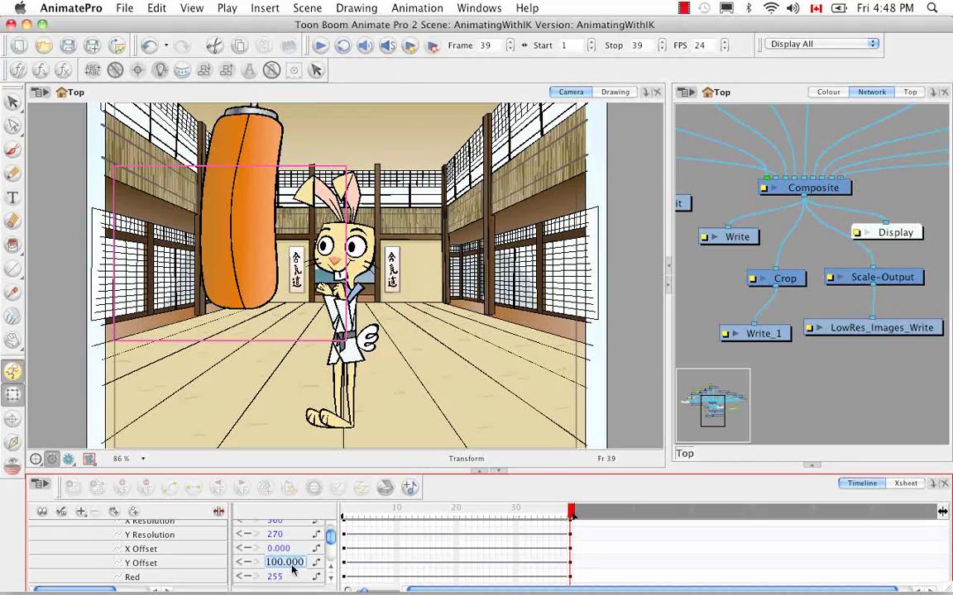
{"action": "type", "text": "0"}
{"action": "key", "text": "Return"}
Step: Set the crop's X Offset and Y Offset to 0 at frame 1
{"action": "left_click_drag", "start_coordinate": [570, 511], "coordinate": [345, 513]}
{"action": "left_click", "coordinate": [289, 550]}
{"action": "type", "text": "0"}
{"action": "left_click", "coordinate": [298, 566]}
{"action": "type", "text": "0"}
{"action": "key", "text": "Return"}
{"action": "mouse_move", "coordinate": [351, 513]}
{"action": "left_mouse_down"}
{"action": "mouse_move", "coordinate": [566, 512]}
{"action": "mouse_move", "coordinate": [341, 514]}
{"action": "left_mouse_up"}
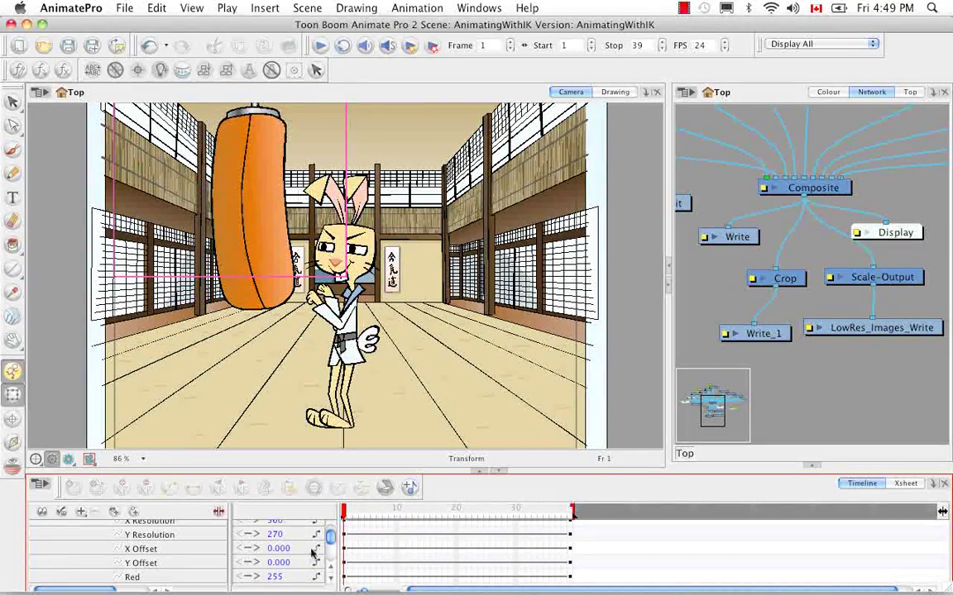
{"action": "scroll", "coordinate": [331, 538], "scroll_direction": "up", "scroll_amount": 2}
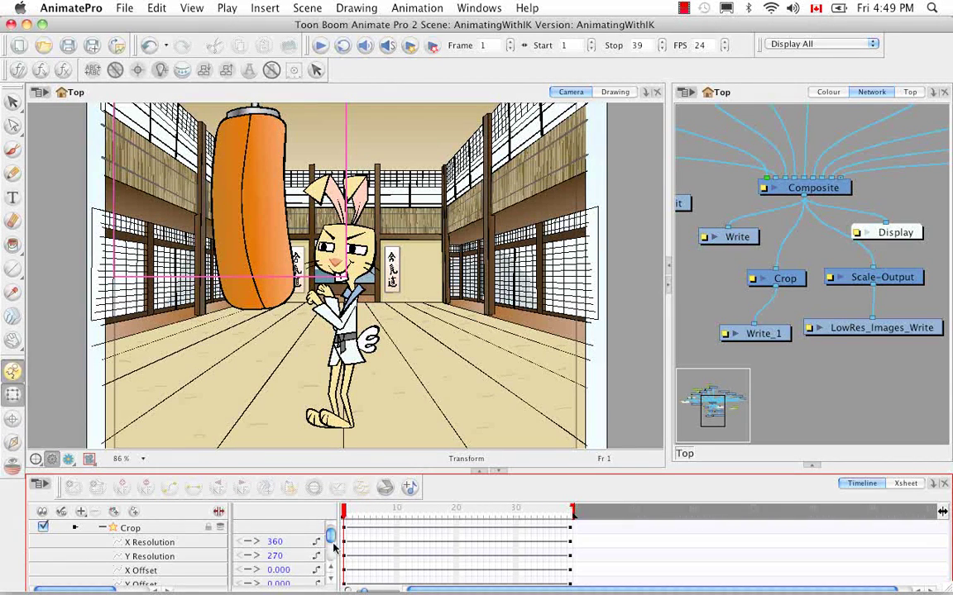
Step: Set the crop's X Resolution to 720 and Y Resolution to 540 at frame 39 and preview the animated crop frame
{"action": "left_click_drag", "start_coordinate": [346, 512], "coordinate": [571, 513]}
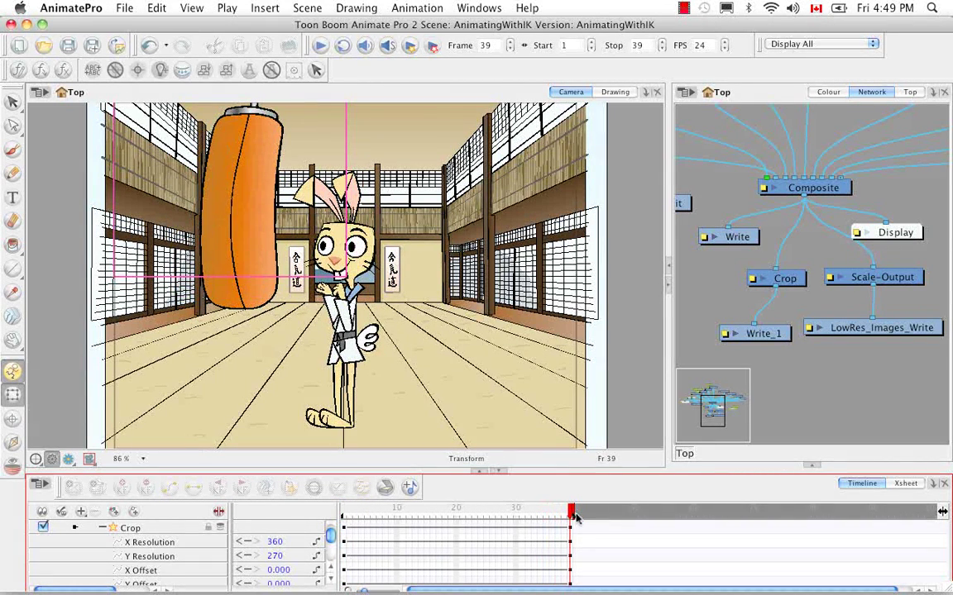
{"action": "left_click", "coordinate": [276, 541]}
{"action": "left_click", "coordinate": [296, 541]}
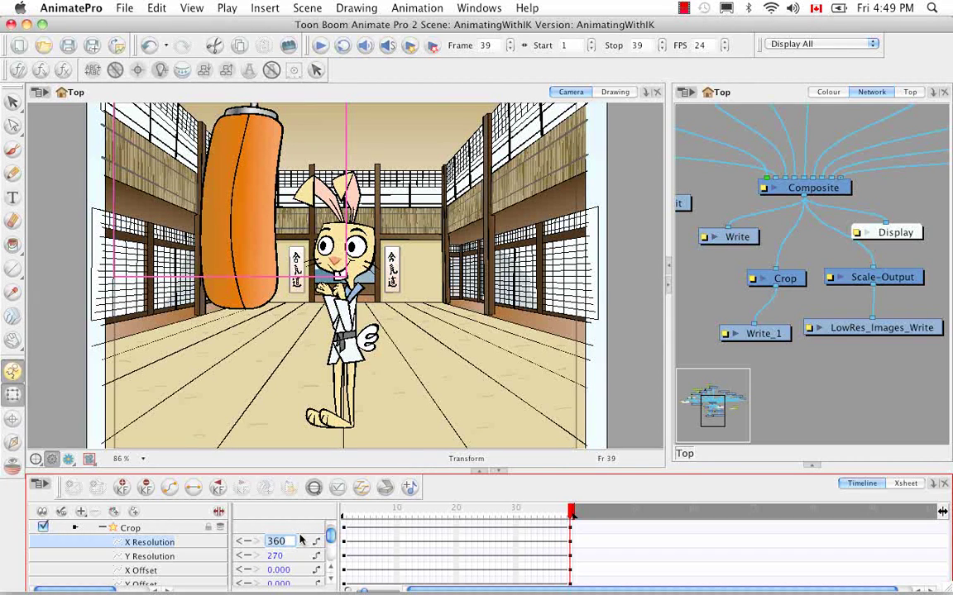
{"action": "double_click", "coordinate": [282, 541]}
{"action": "type", "text": "720"}
{"action": "key", "text": "Return"}
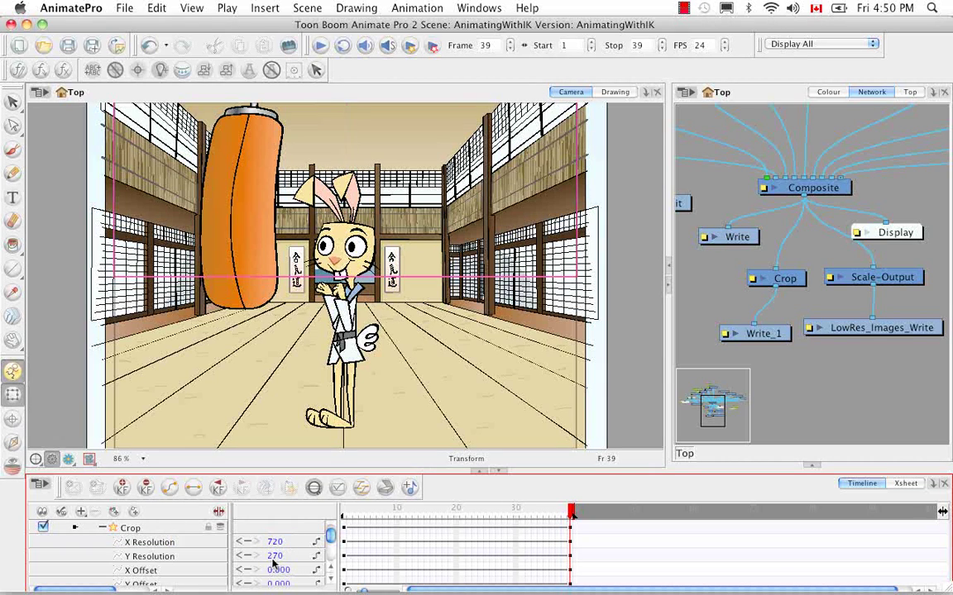
{"action": "left_click", "coordinate": [279, 557]}
{"action": "type", "text": "54"}
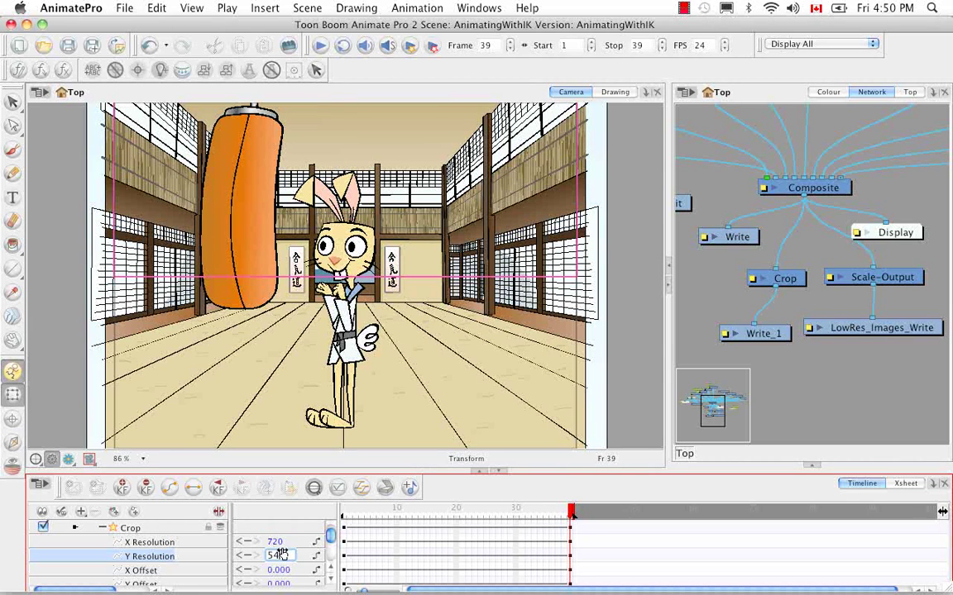
{"action": "type", "text": "0"}
{"action": "key", "text": "Return"}
{"action": "left_click", "coordinate": [370, 512]}
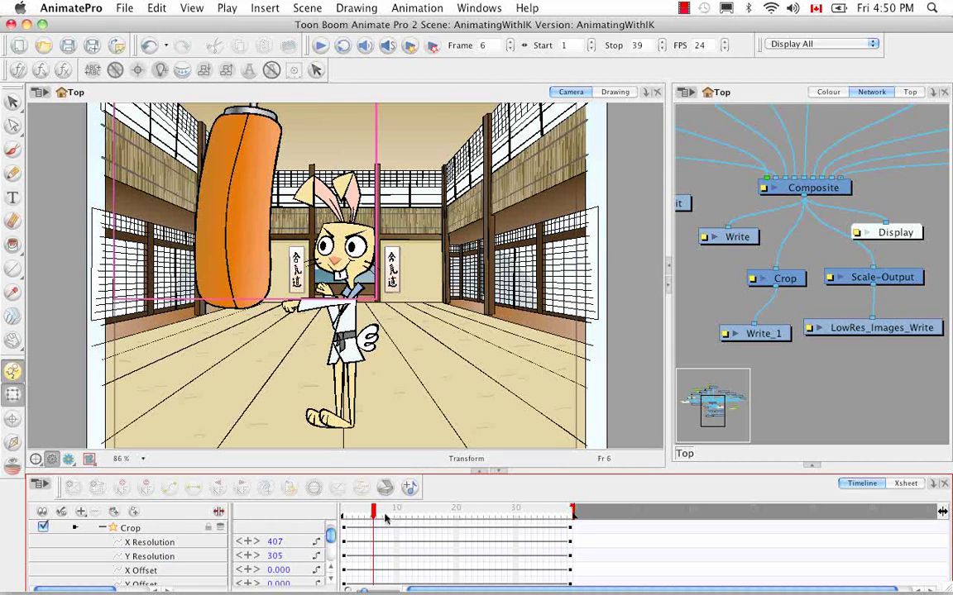
{"action": "left_click_drag", "start_coordinate": [359, 513], "coordinate": [331, 519]}
{"action": "key", "text": "Return"}
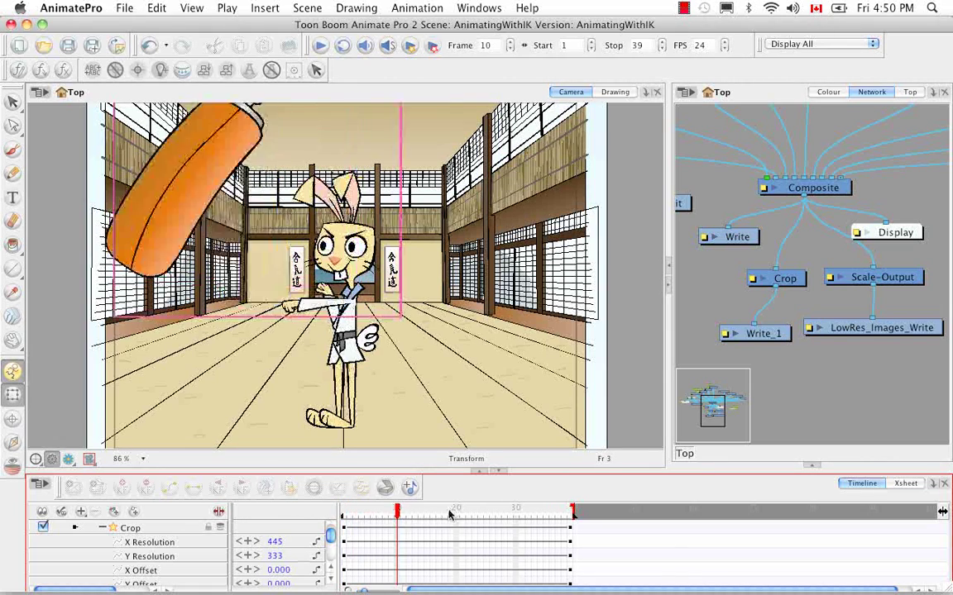
Step: Set the crop's X Resolution back to 360 and Y Resolution back to 270 at frame 39
{"action": "left_click", "coordinate": [276, 542]}
{"action": "type", "text": "360"}
{"action": "key", "text": "Return"}
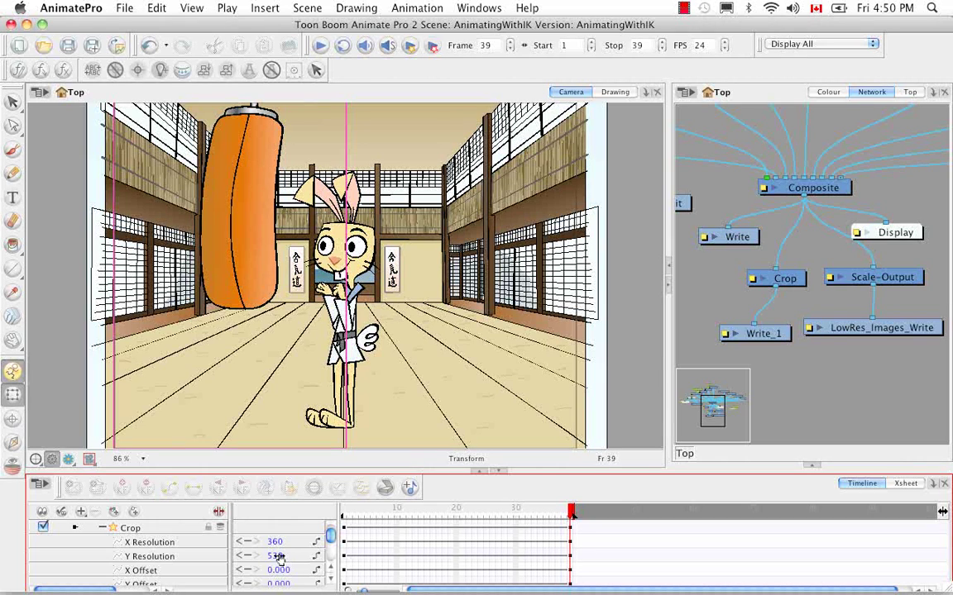
{"action": "left_click", "coordinate": [278, 557]}
{"action": "type", "text": "270"}
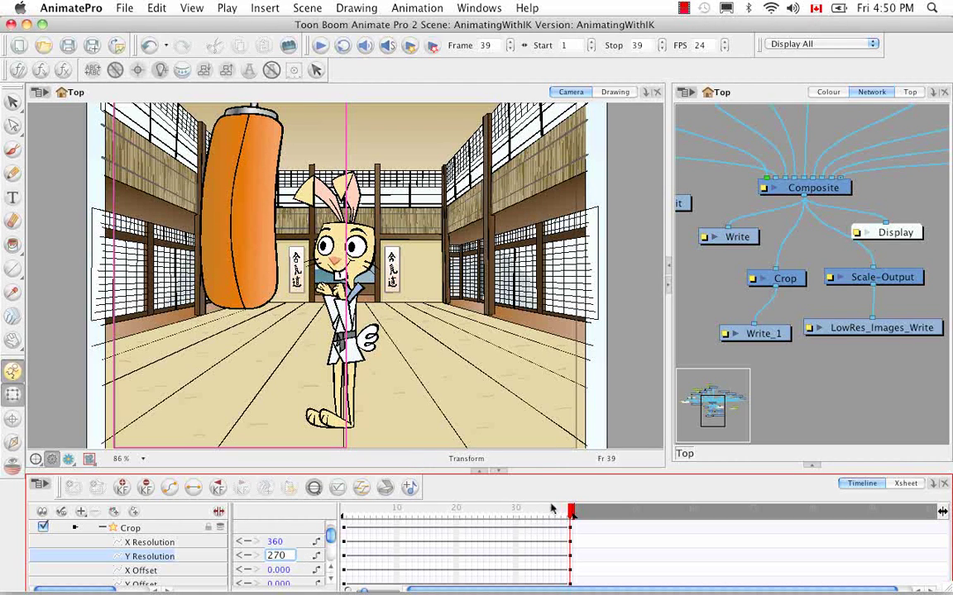
{"action": "key", "text": "Return"}
Step: Set the crop's X Offset and Y Offset to 100 at frame 1
{"action": "left_click_drag", "start_coordinate": [570, 511], "coordinate": [313, 518]}
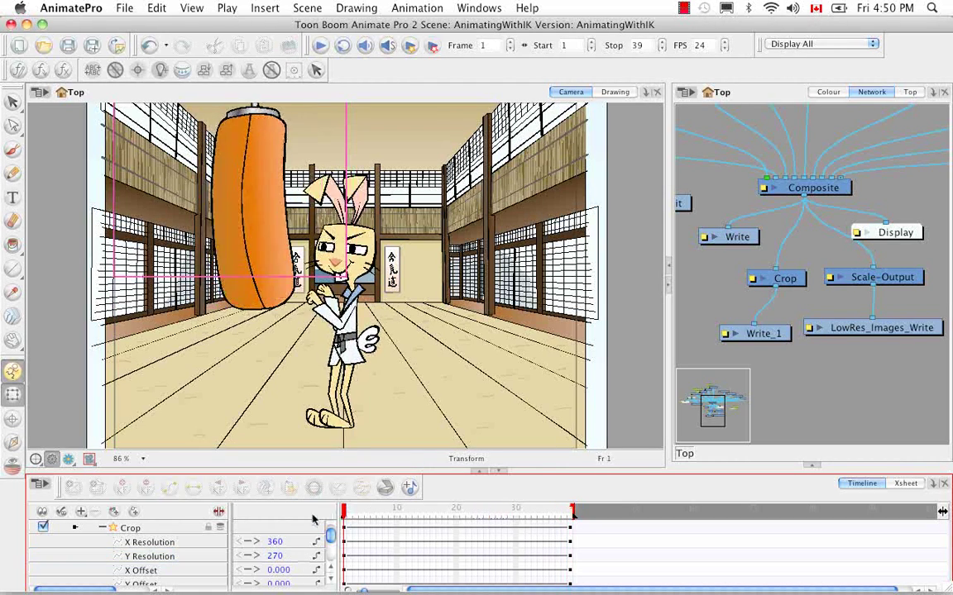
{"action": "left_click", "coordinate": [280, 571]}
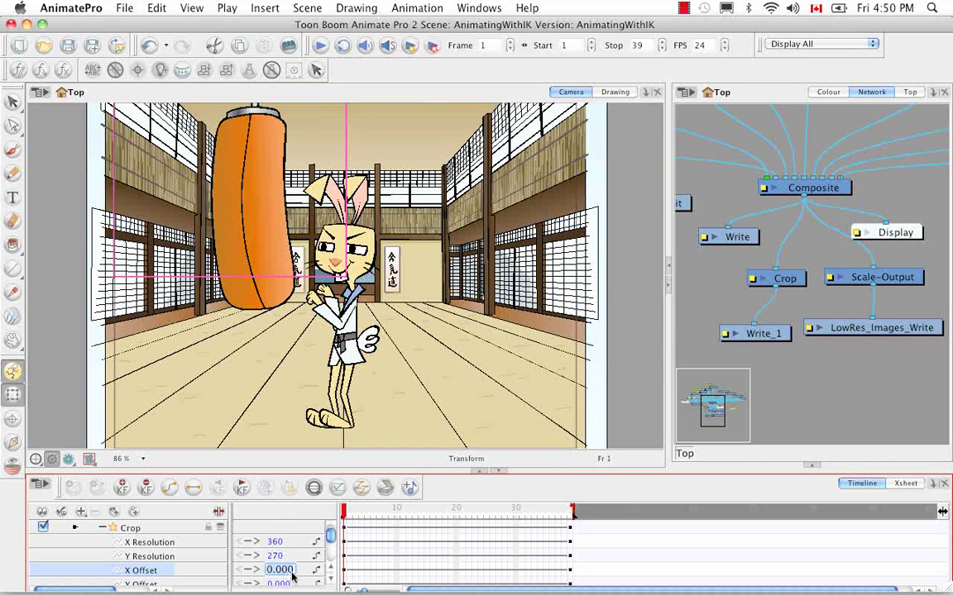
{"action": "type", "text": "100"}
{"action": "key", "text": "Return"}
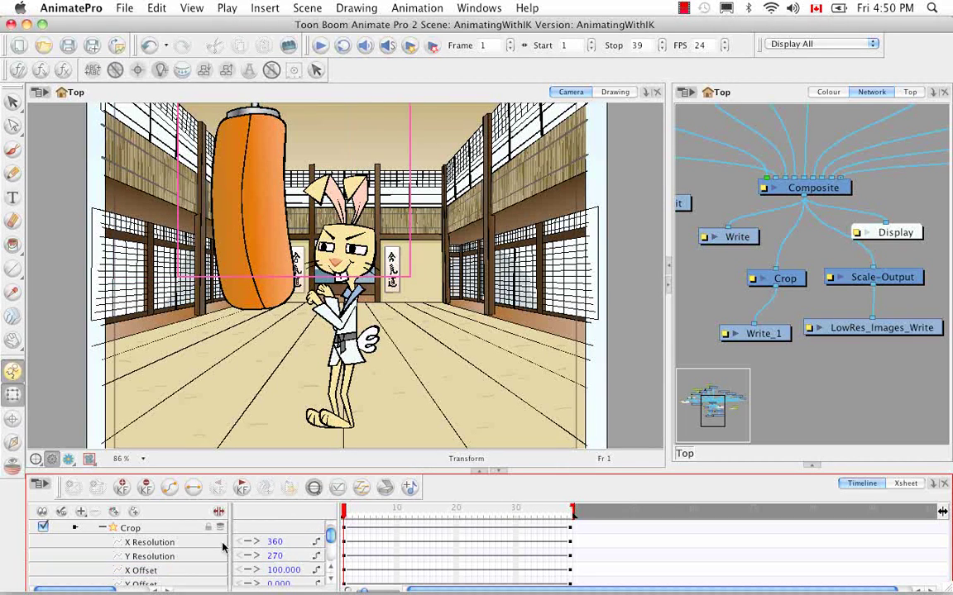
{"action": "left_click", "coordinate": [279, 584]}
{"action": "left_click", "coordinate": [280, 584]}
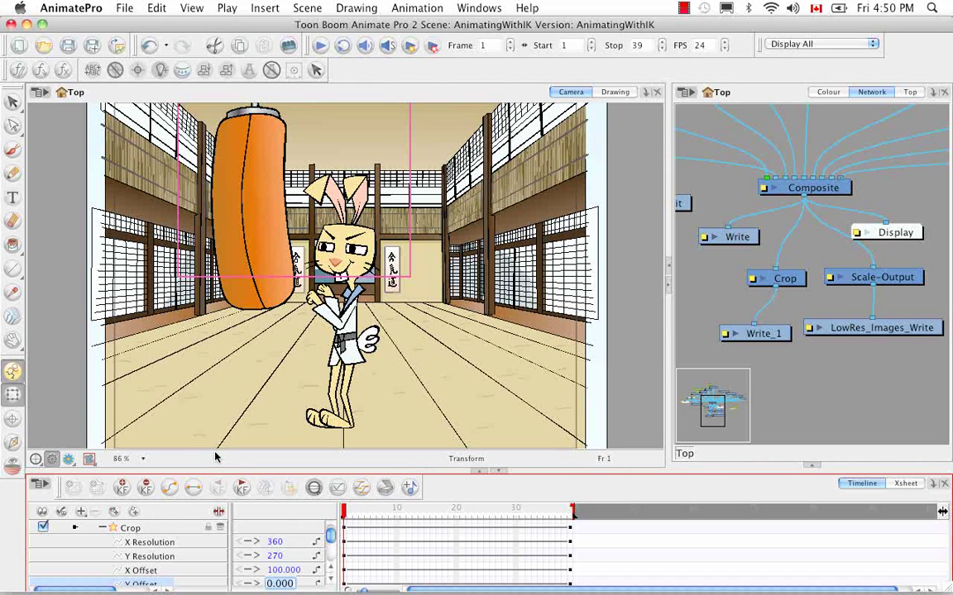
{"action": "type", "text": "100"}
{"action": "key", "text": "Return"}
Step: Set the crop's Y Offset to 100 at frame 39 and scrub the timeline to check the crop's movement
{"action": "left_click_drag", "start_coordinate": [344, 513], "coordinate": [570, 537]}
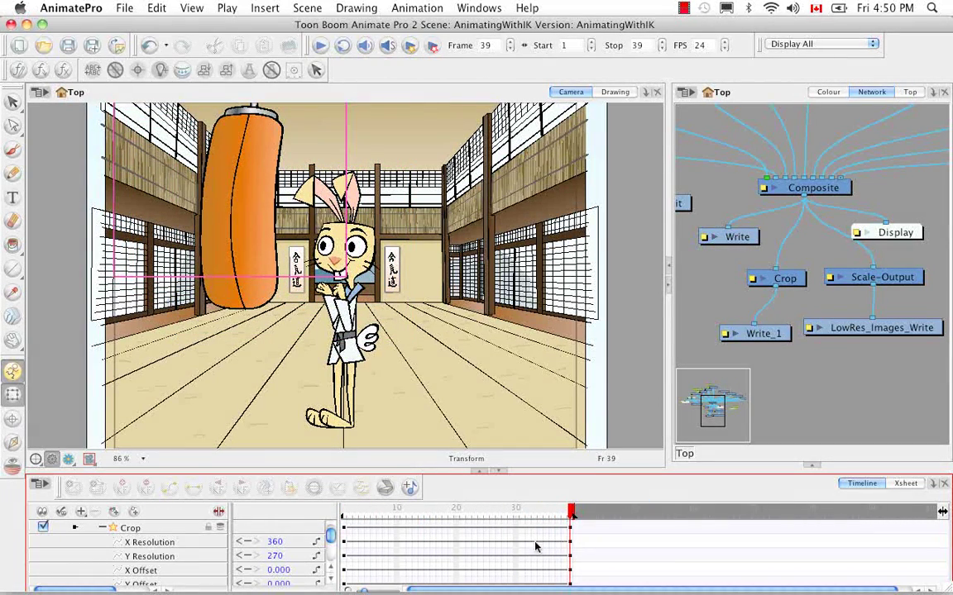
{"action": "left_click_drag", "start_coordinate": [296, 585], "coordinate": [252, 523]}
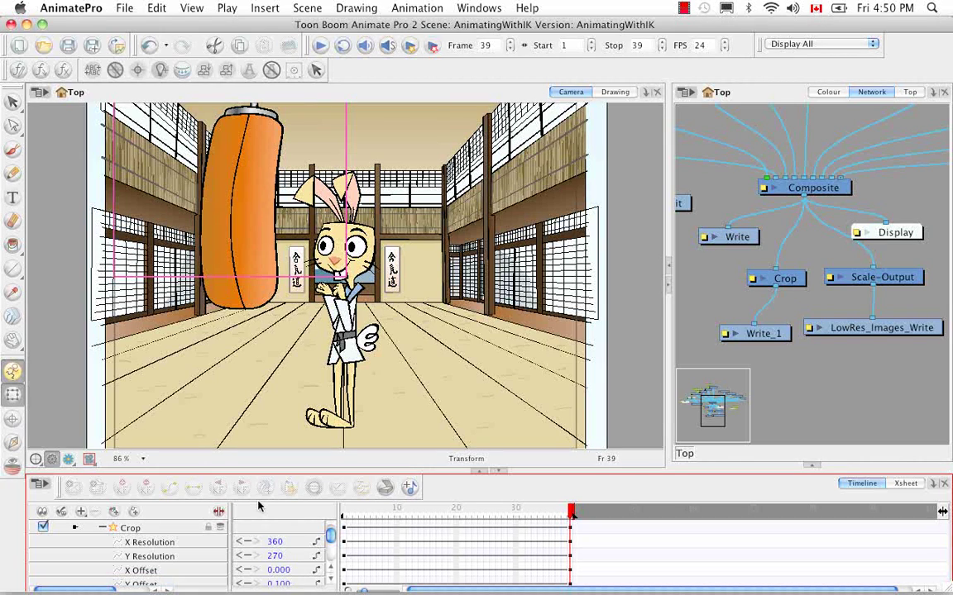
{"action": "left_click_drag", "start_coordinate": [330, 535], "coordinate": [332, 538]}
{"action": "left_click", "coordinate": [277, 562]}
{"action": "type", "text": "100."}
{"action": "key", "text": "Return"}
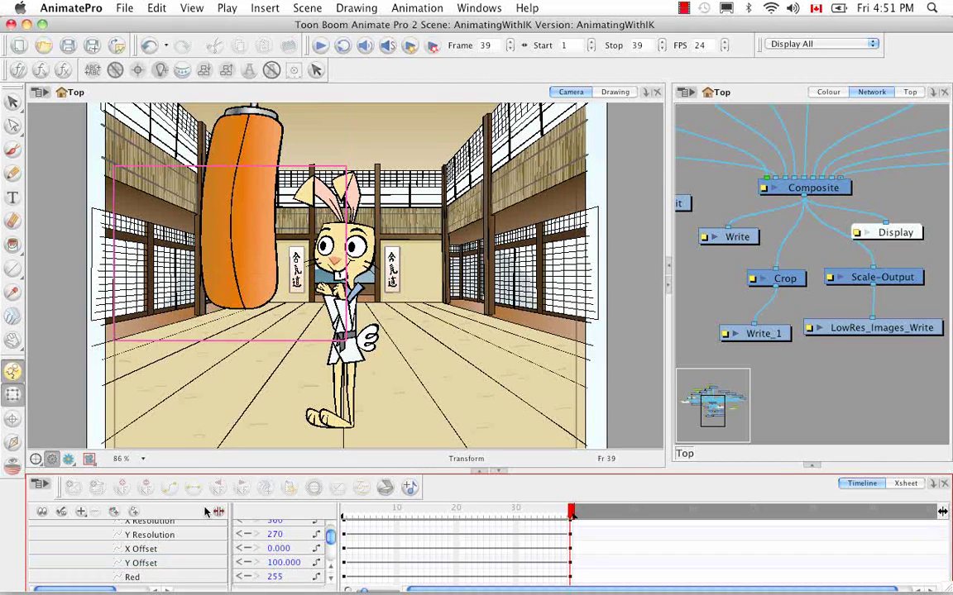
{"action": "left_click_drag", "start_coordinate": [546, 516], "coordinate": [616, 529]}
Step: Open the Crop layer's properties and bring up its X Resolution function in the Bezier Editor
{"action": "scroll", "coordinate": [330, 538], "scroll_direction": "up", "scroll_amount": 2}
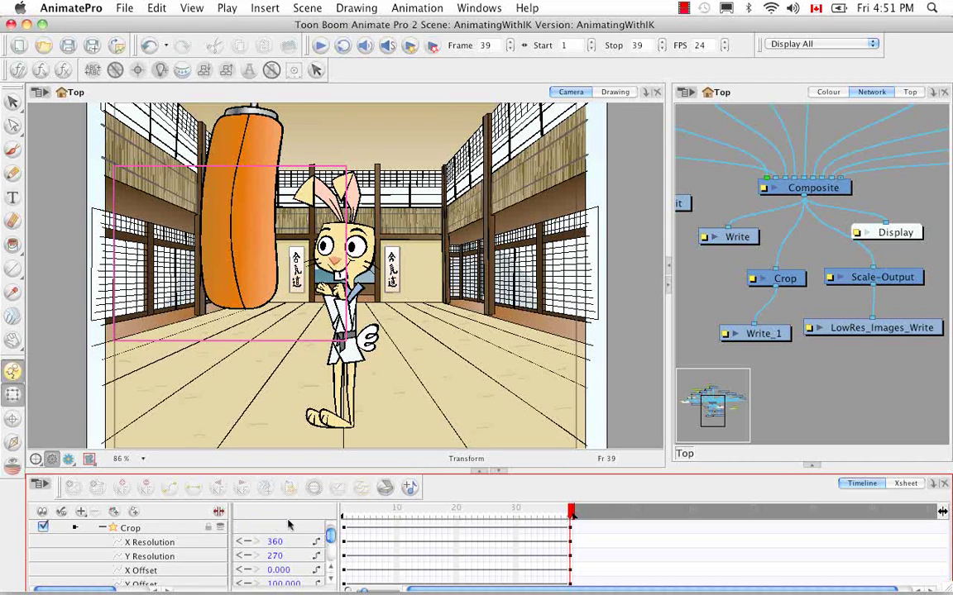
{"action": "left_click", "coordinate": [315, 542]}
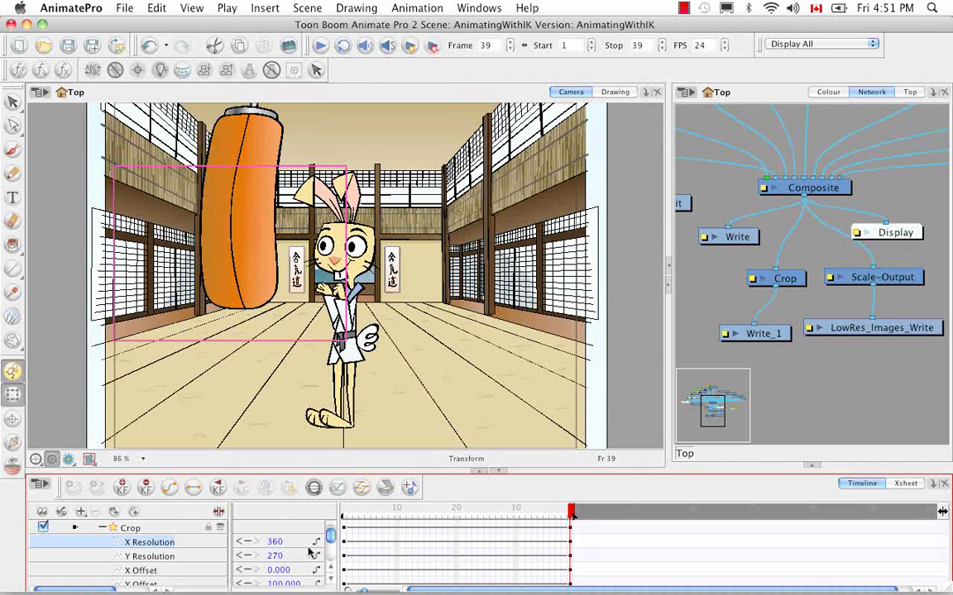
{"action": "left_click", "coordinate": [155, 529]}
{"action": "double_click", "coordinate": [154, 530]}
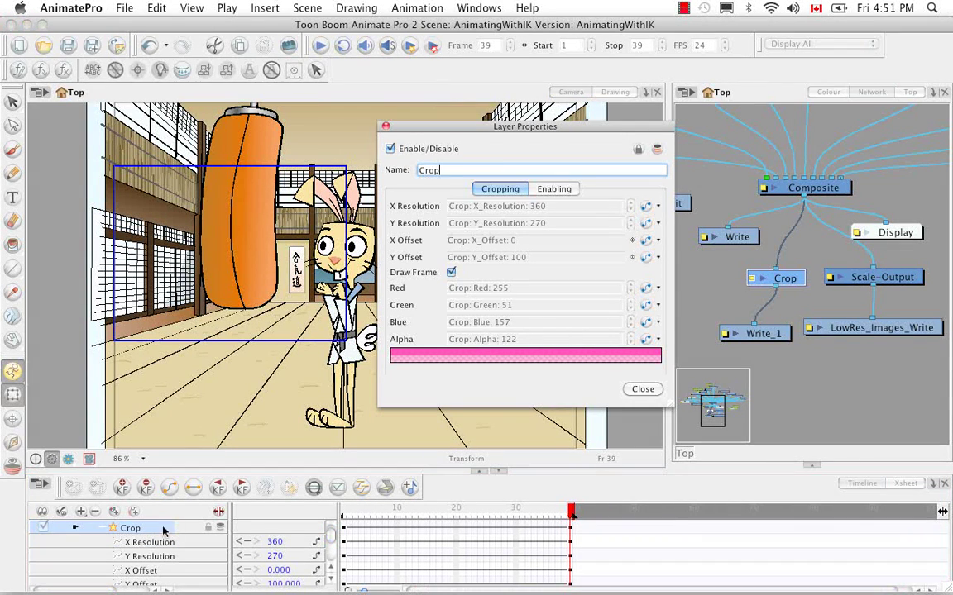
{"action": "left_click", "coordinate": [645, 206]}
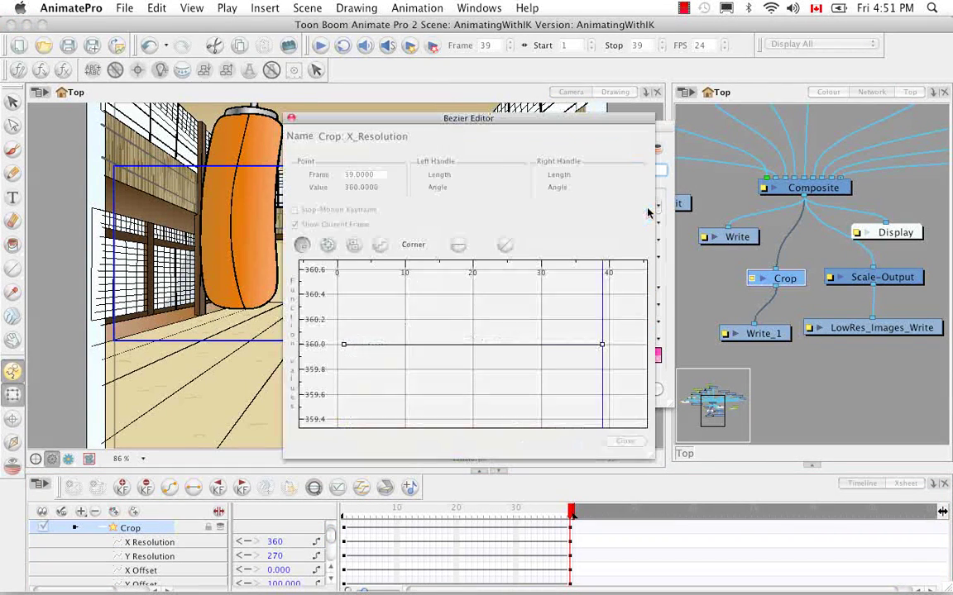
Step: Shape the X Resolution curve by pulling out both handles and raising the frame 39 point to about 360.4, and close the editor and properties
{"action": "left_click_drag", "start_coordinate": [602, 345], "coordinate": [502, 345]}
{"action": "left_click_drag", "start_coordinate": [347, 345], "coordinate": [410, 347]}
{"action": "left_click_drag", "start_coordinate": [502, 345], "coordinate": [514, 342]}
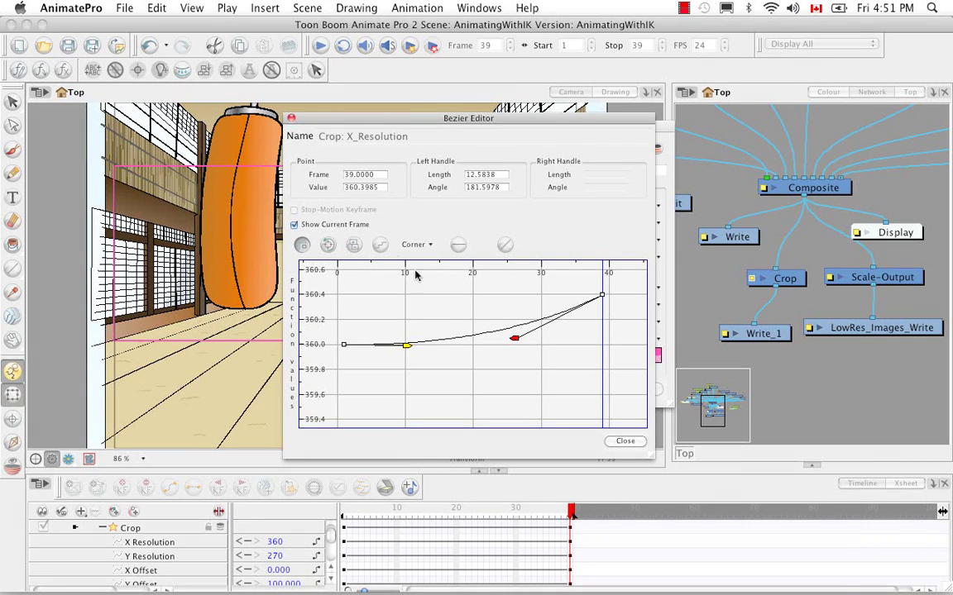
{"action": "left_click", "coordinate": [266, 108]}
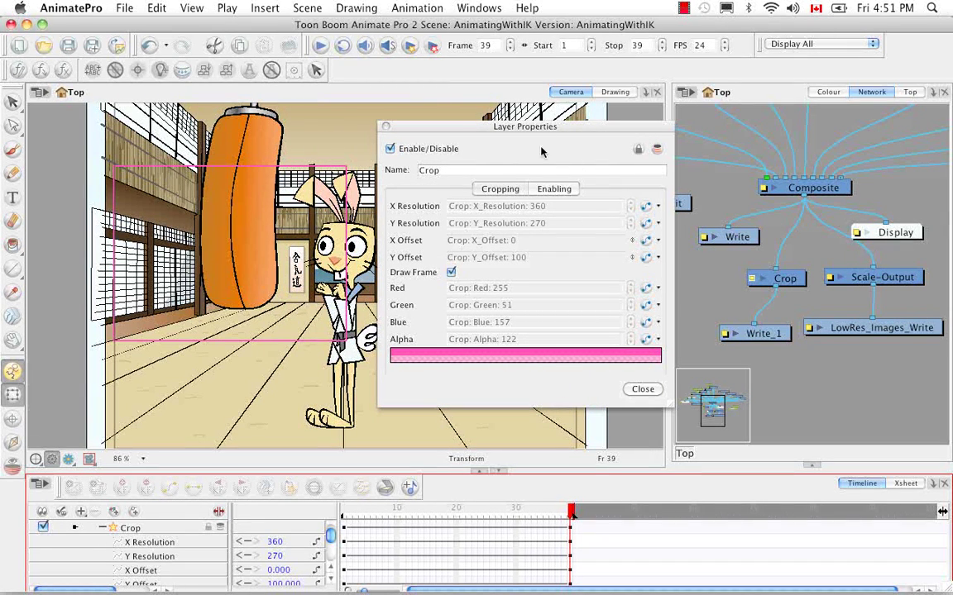
{"action": "left_click", "coordinate": [385, 126]}
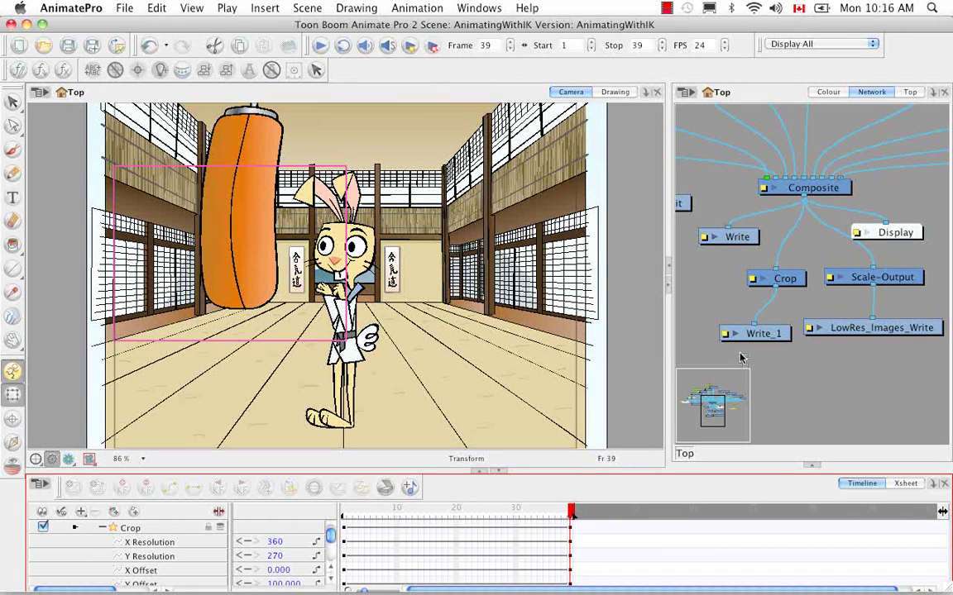
Step: Rename the Write_1 module as Write_Cropped_Pan_MOV and set its output to Movie
{"action": "left_click", "coordinate": [725, 335]}
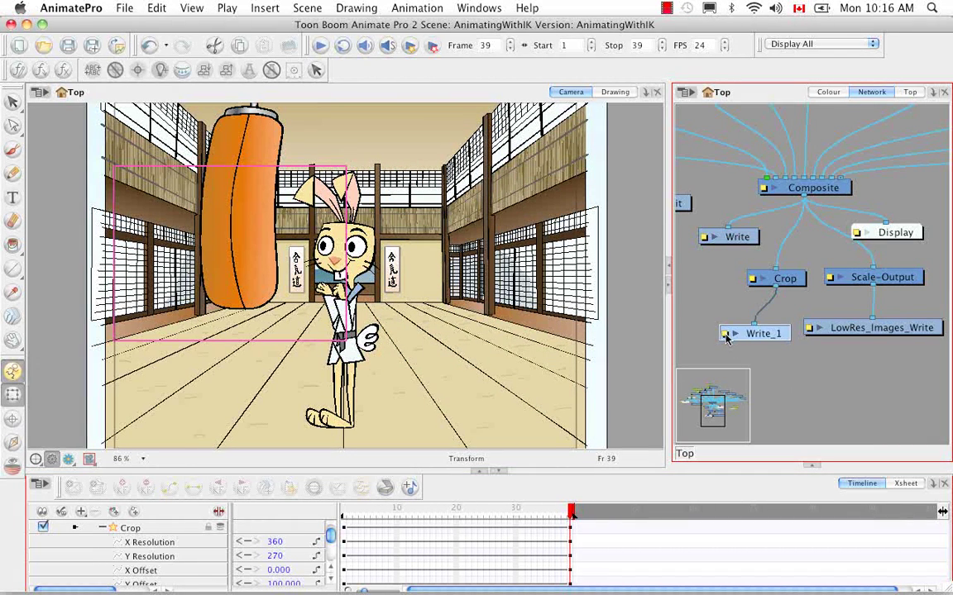
{"action": "left_click", "coordinate": [726, 335]}
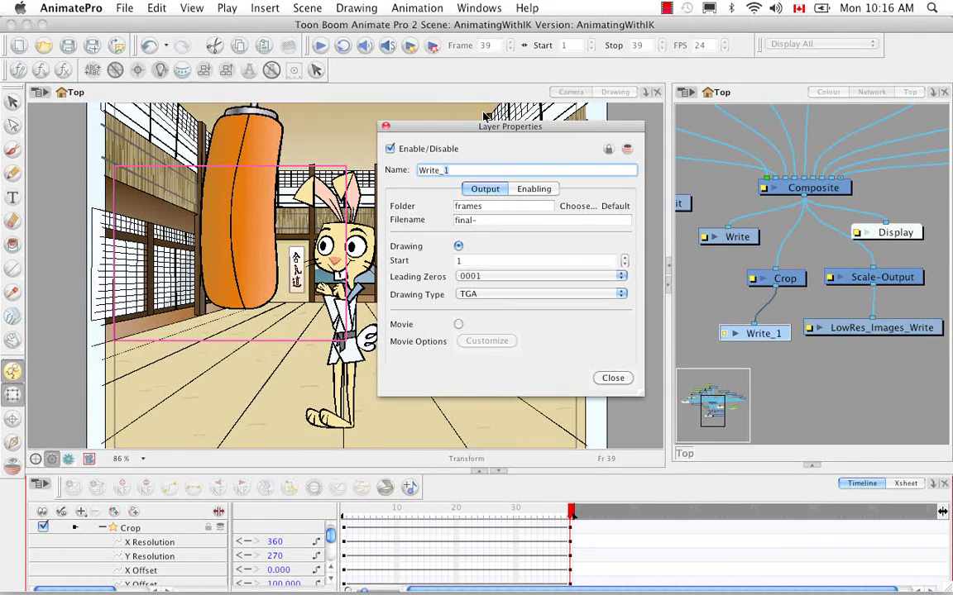
{"action": "key", "text": "BackSpace"}
{"action": "type", "text": "Cropped_Pan_MOV"}
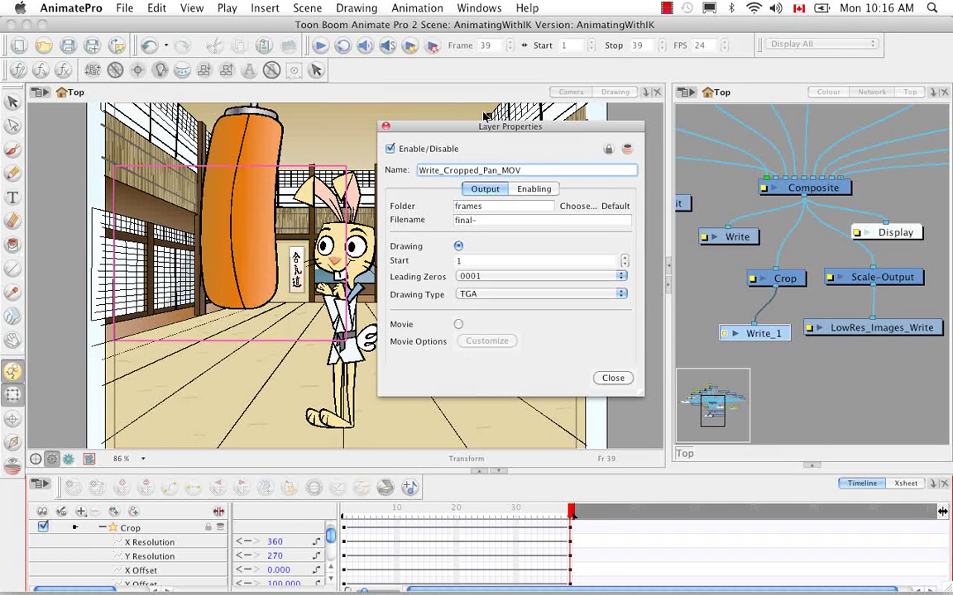
{"action": "left_click", "coordinate": [459, 325]}
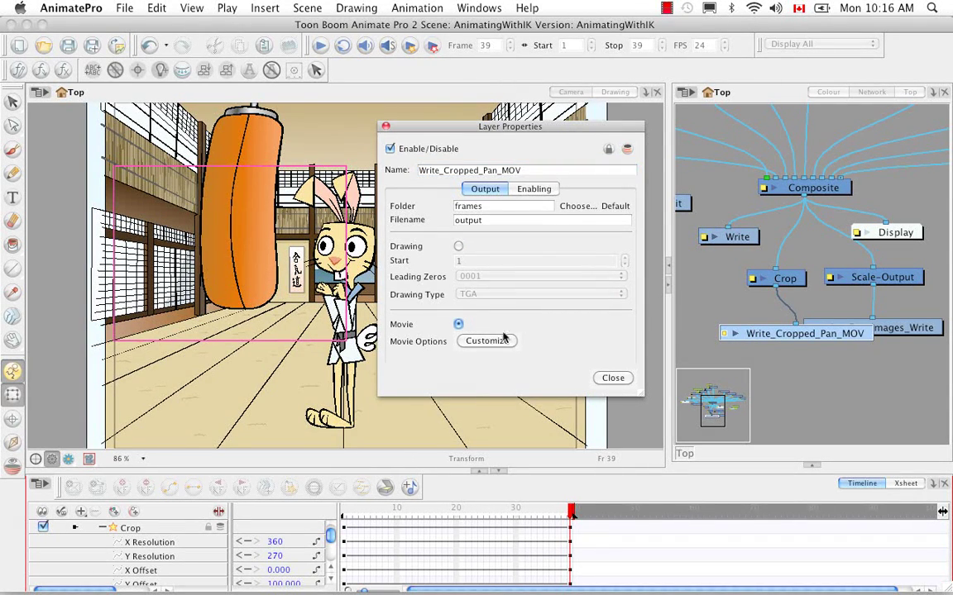
{"action": "left_click", "coordinate": [612, 381]}
Step: Move the Write_Cropped_Pan_MOV module clear of its neighbour and rename LowRes_Images_Write as Write_LowRes_Images
{"action": "left_click_drag", "start_coordinate": [844, 337], "coordinate": [774, 334]}
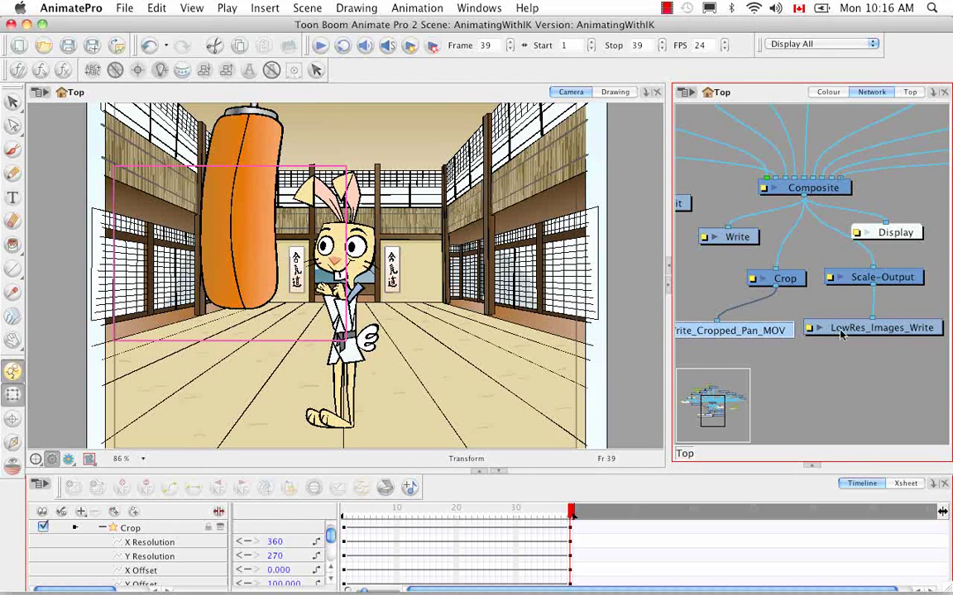
{"action": "left_click", "coordinate": [811, 329]}
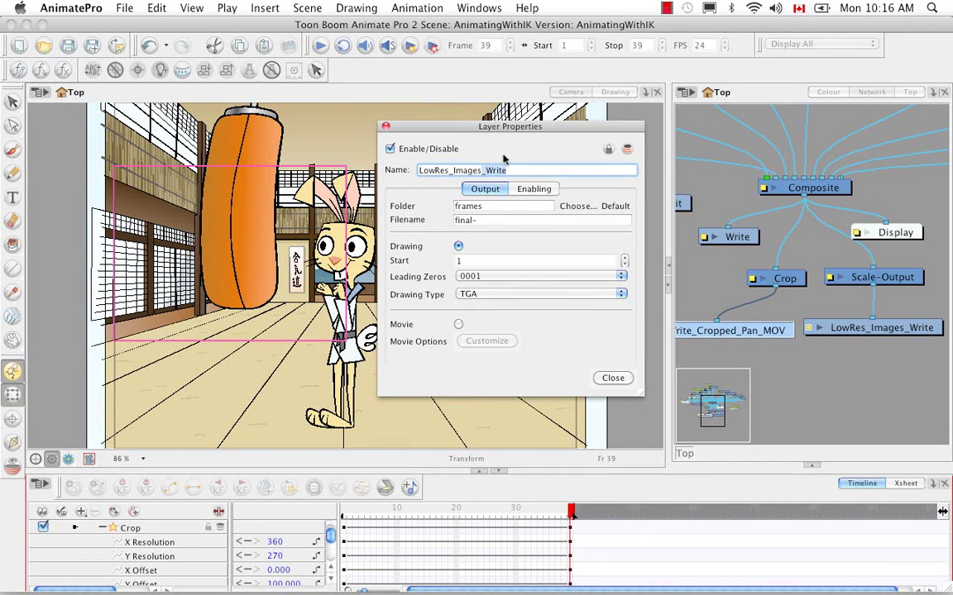
{"action": "key", "text": "BackSpace"}
{"action": "key", "text": "BackSpace"}
{"action": "key", "text": "BackSpace"}
{"action": "key", "text": "BackSpace"}
{"action": "key", "text": "BackSpace"}
{"action": "key", "text": "BackSpace"}
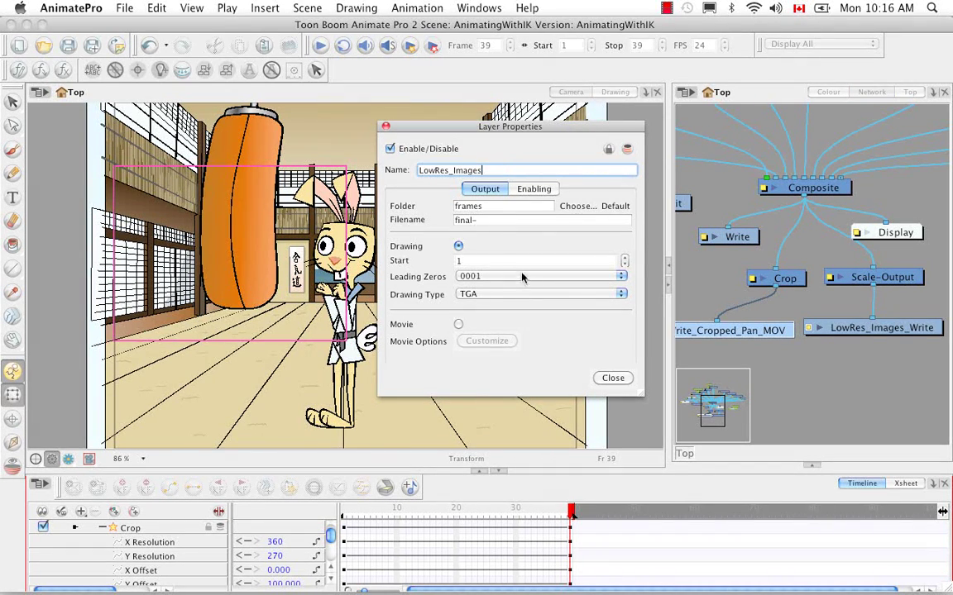
{"action": "type", "text": "_Write_"}
{"action": "key", "text": "BackSpace"}
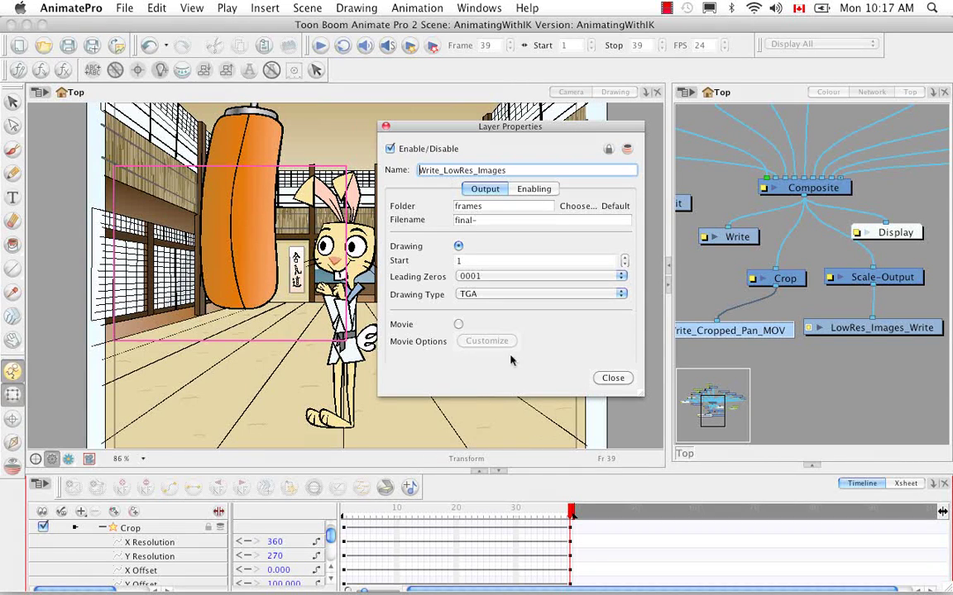
{"action": "left_click", "coordinate": [612, 377]}
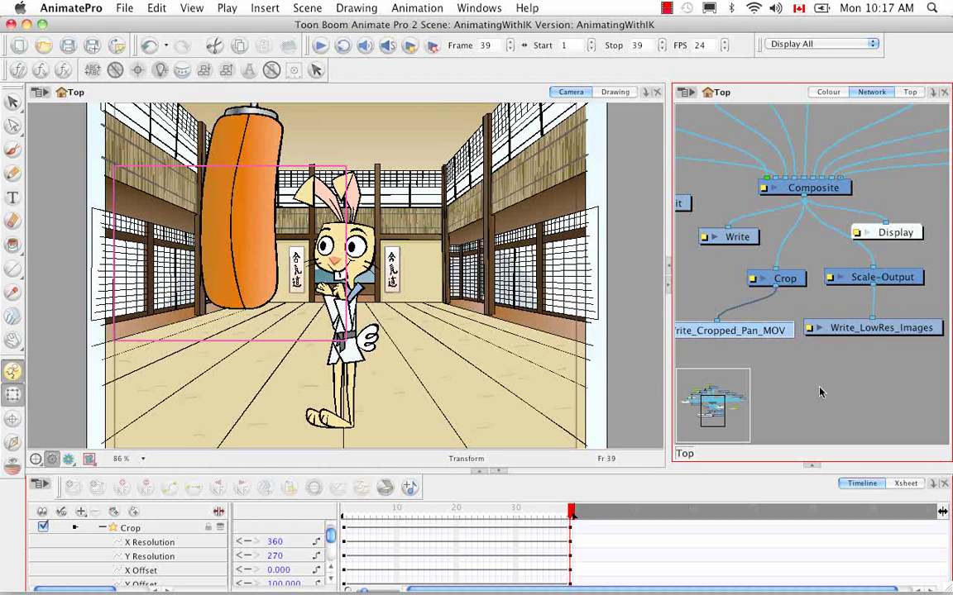
Step: Show the module library and add another Scale-Output module and another Crop module to the network
{"action": "left_click", "coordinate": [814, 467]}
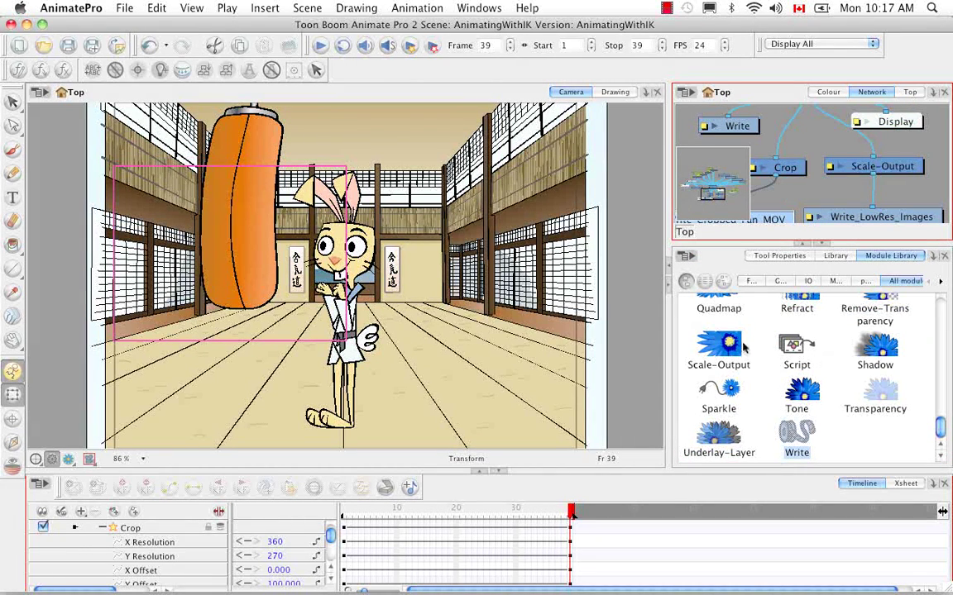
{"action": "left_click_drag", "start_coordinate": [733, 347], "coordinate": [703, 120]}
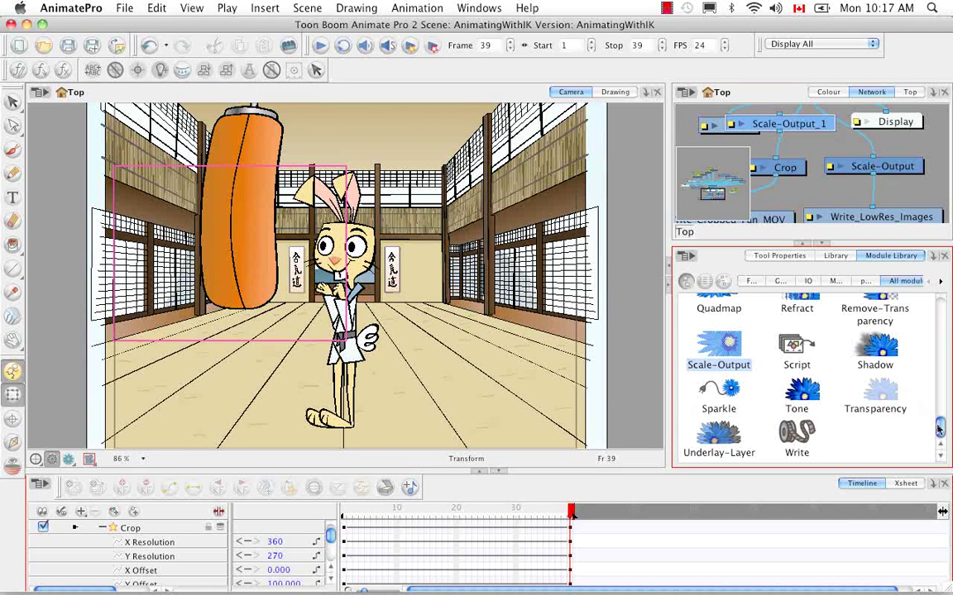
{"action": "scroll", "coordinate": [847, 388], "scroll_direction": "up", "scroll_amount": 15}
{"action": "scroll", "coordinate": [827, 372], "scroll_direction": "down", "scroll_amount": 2}
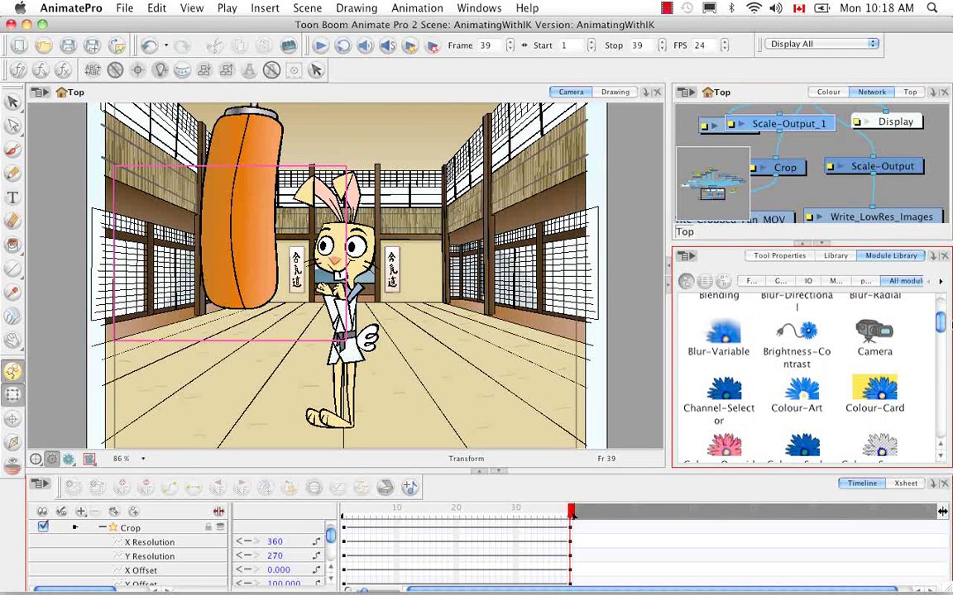
{"action": "left_click_drag", "start_coordinate": [940, 326], "coordinate": [941, 353]}
{"action": "left_click_drag", "start_coordinate": [713, 387], "coordinate": [815, 198]}
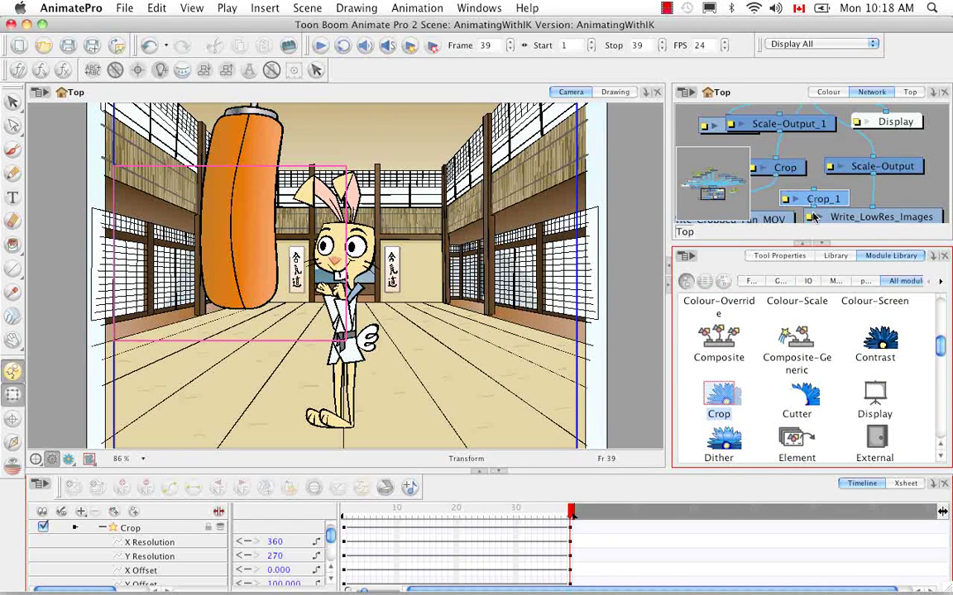
Step: Enlarge the network view and move the Scale-Output_1 and Crop_1 modules into the free space around the Write module
{"action": "left_click", "coordinate": [812, 244]}
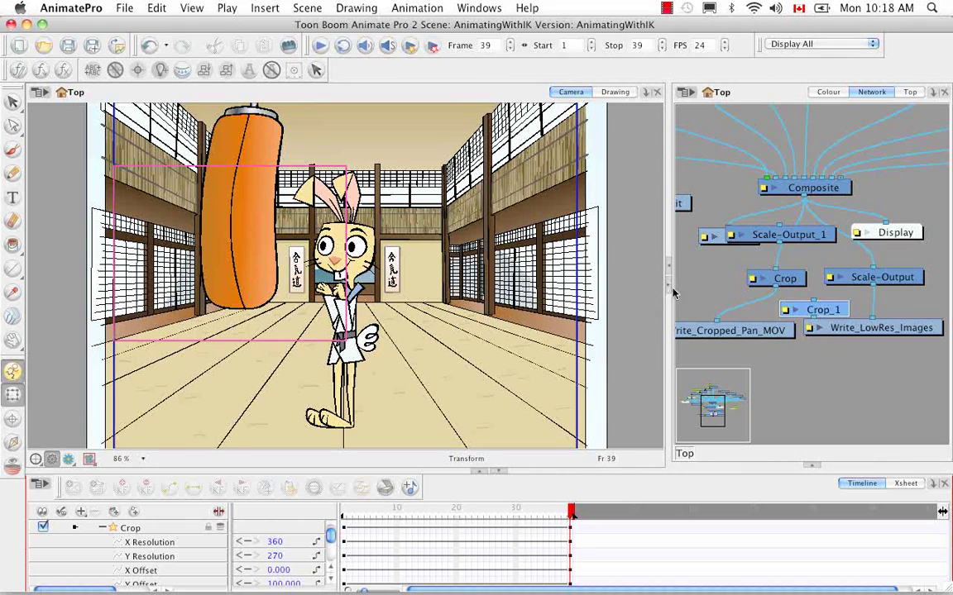
{"action": "left_click_drag", "start_coordinate": [666, 303], "coordinate": [556, 306]}
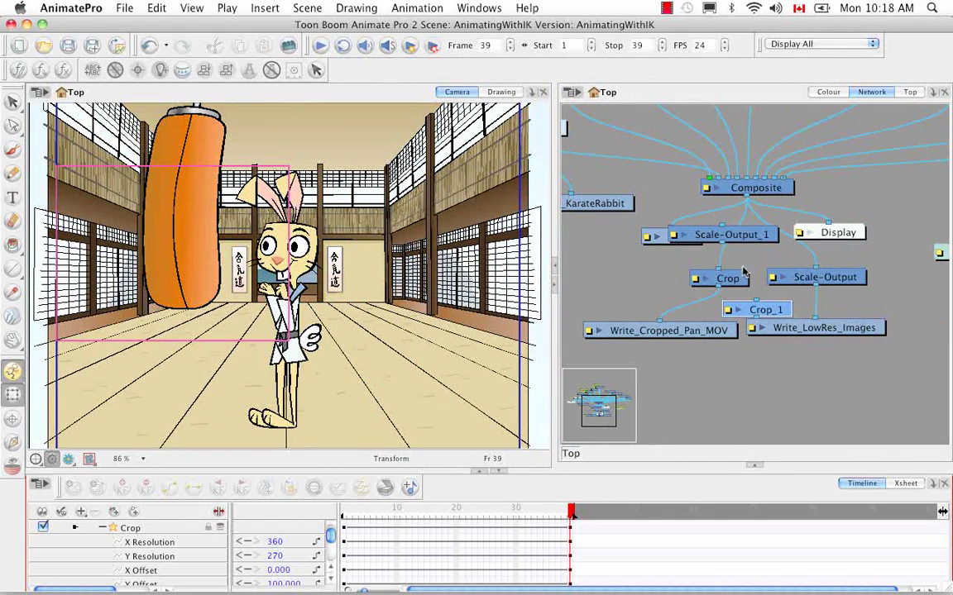
{"action": "left_click_drag", "start_coordinate": [757, 238], "coordinate": [655, 272]}
{"action": "left_click_drag", "start_coordinate": [757, 310], "coordinate": [600, 307]}
{"action": "left_click_drag", "start_coordinate": [685, 338], "coordinate": [810, 356]}
{"action": "left_click_drag", "start_coordinate": [806, 256], "coordinate": [641, 276]}
{"action": "left_click_drag", "start_coordinate": [662, 372], "coordinate": [734, 367]}
{"action": "left_click", "coordinate": [791, 324]}
{"action": "left_click_drag", "start_coordinate": [792, 324], "coordinate": [644, 329]}
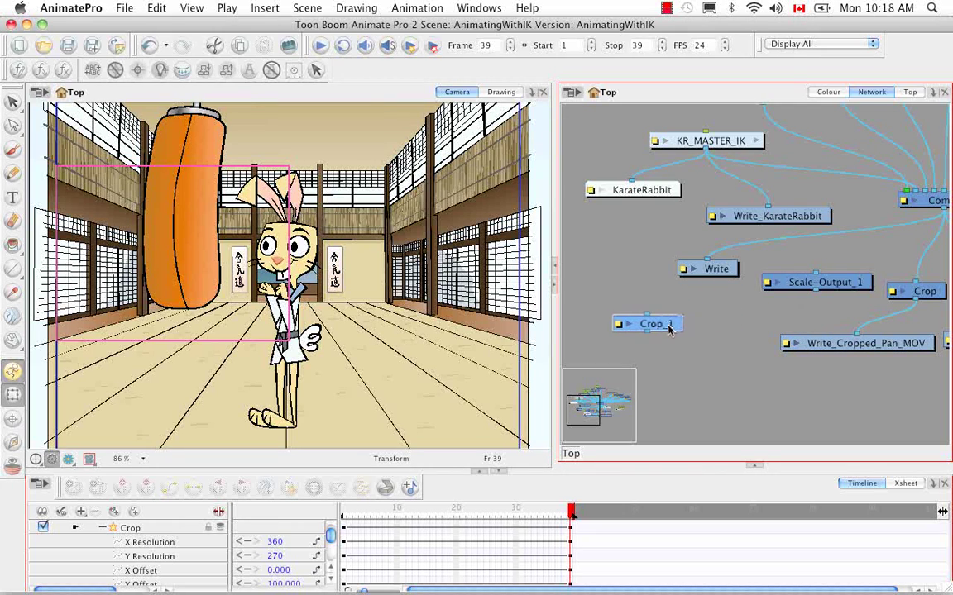
{"action": "left_click_drag", "start_coordinate": [764, 282], "coordinate": [683, 307]}
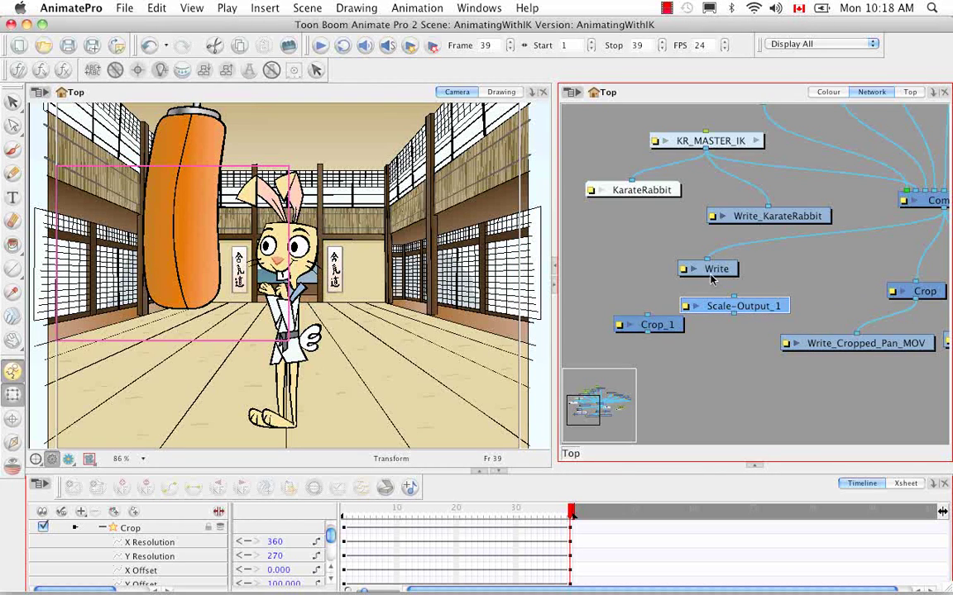
Step: Move the Write module aside and insert Crop_1 followed by Scale-Output_1 into the connection between the Composite and Write
{"action": "left_click_drag", "start_coordinate": [695, 268], "coordinate": [588, 293]}
{"action": "mouse_move", "coordinate": [717, 305]}
{"action": "left_mouse_down"}
{"action": "mouse_move", "coordinate": [753, 286]}
{"action": "mouse_move", "coordinate": [731, 296]}
{"action": "left_mouse_up"}
{"action": "left_click", "coordinate": [676, 328]}
{"action": "left_click_drag", "start_coordinate": [676, 327], "coordinate": [866, 252]}
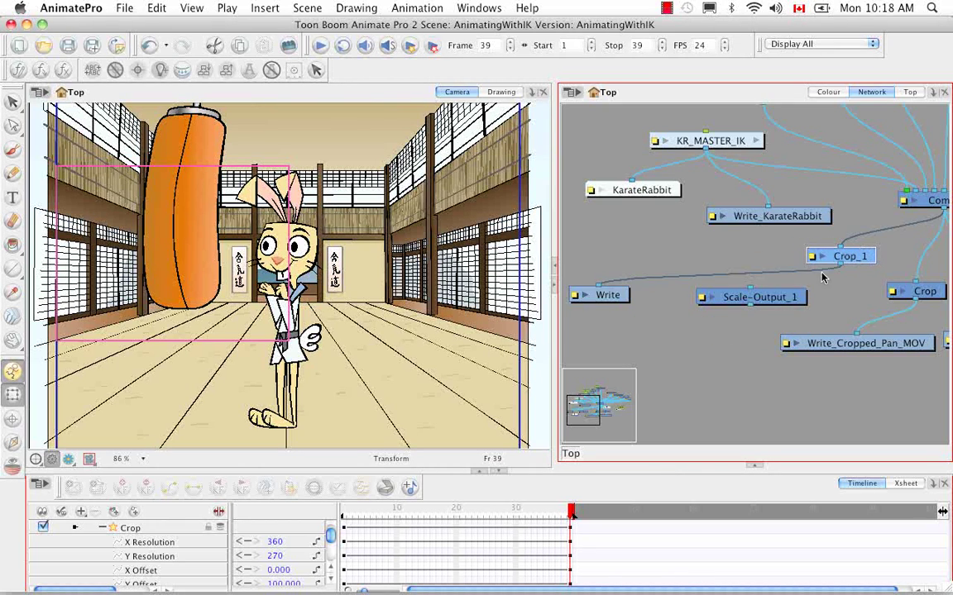
{"action": "left_click", "coordinate": [765, 293]}
{"action": "left_click_drag", "start_coordinate": [766, 293], "coordinate": [754, 283]}
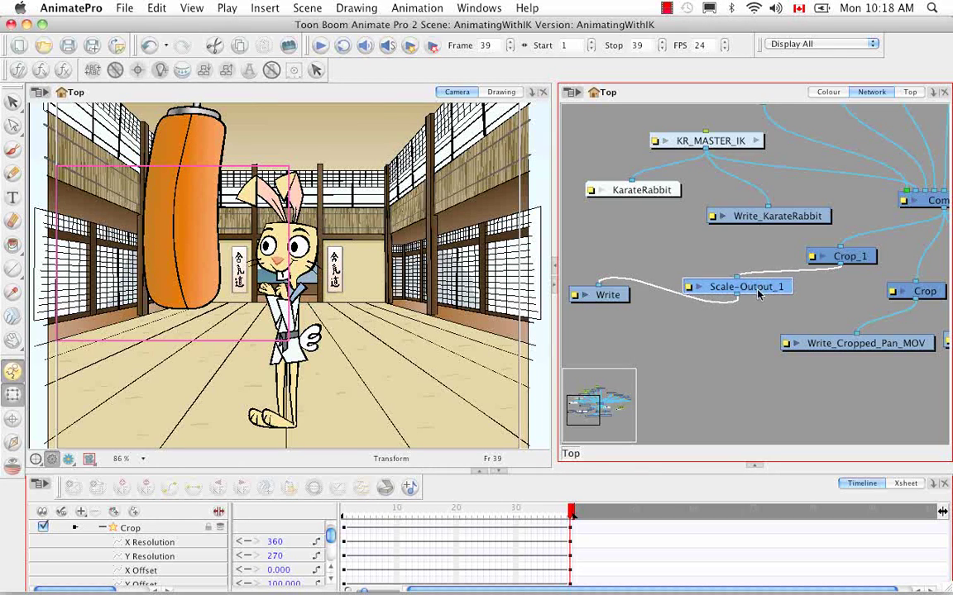
Step: Arrange the Write module below Scale-Output_1 so the new Crop_1 branch reads downward, and clear the selection
{"action": "left_click_drag", "start_coordinate": [626, 301], "coordinate": [730, 346]}
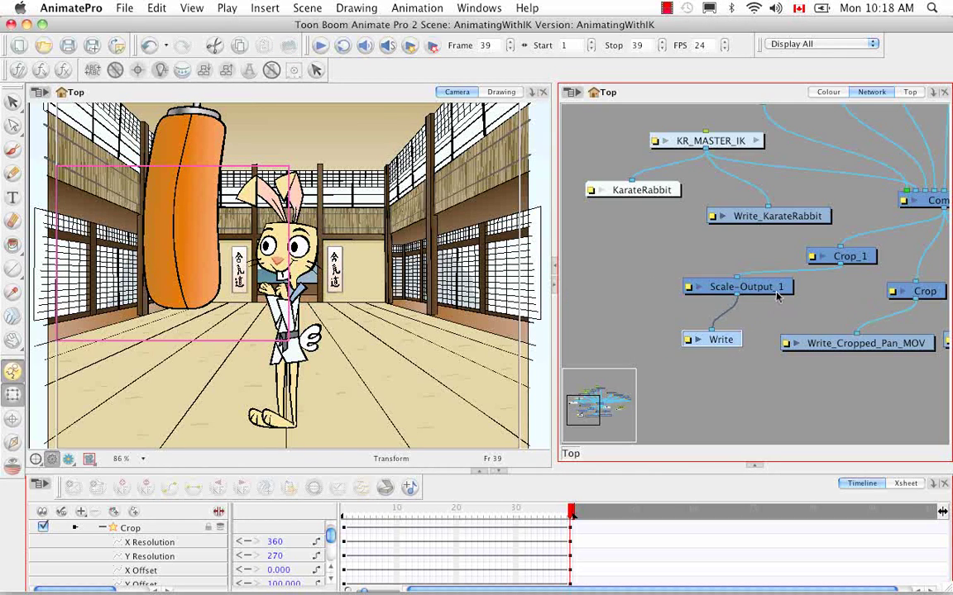
{"action": "left_click_drag", "start_coordinate": [784, 289], "coordinate": [782, 301]}
{"action": "left_click_drag", "start_coordinate": [734, 343], "coordinate": [742, 352]}
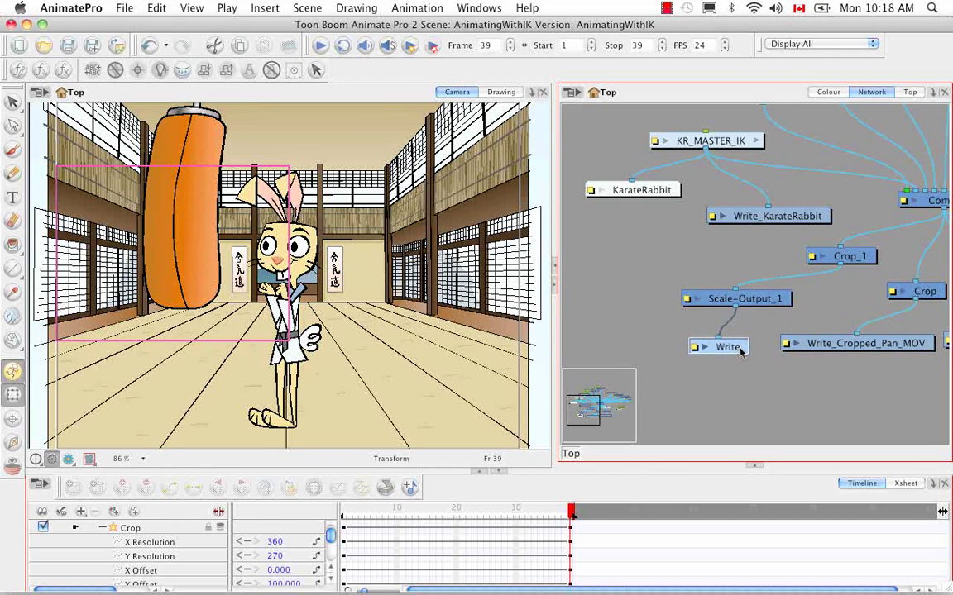
{"action": "left_click_drag", "start_coordinate": [709, 298], "coordinate": [721, 300]}
{"action": "left_click", "coordinate": [824, 307]}
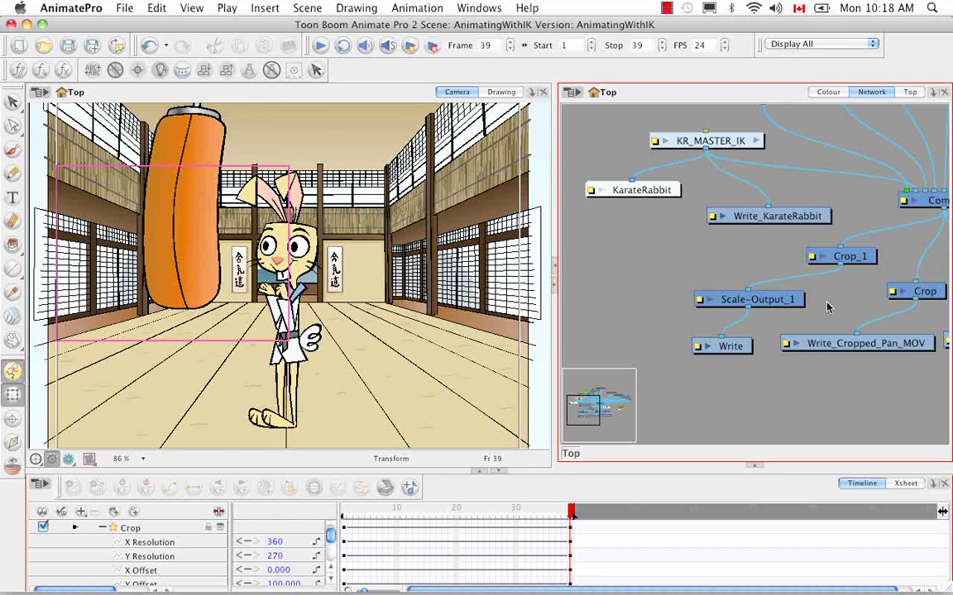
Step: Check the cropping properties of Crop_1, and turn off Custom Resolution on Scale-Output_1 and set its Resolution Name to low
{"action": "left_click", "coordinate": [813, 258]}
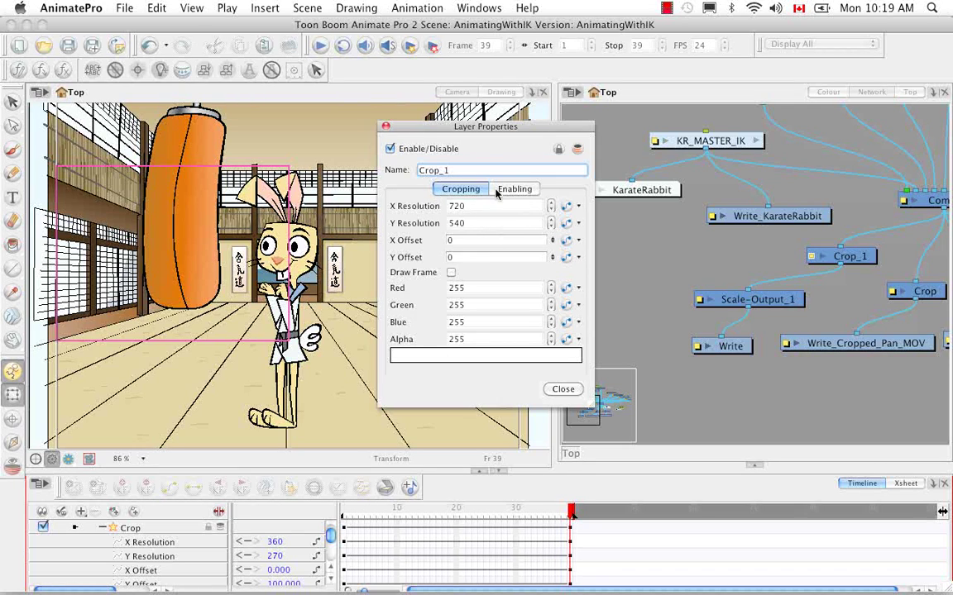
{"action": "left_click", "coordinate": [563, 389]}
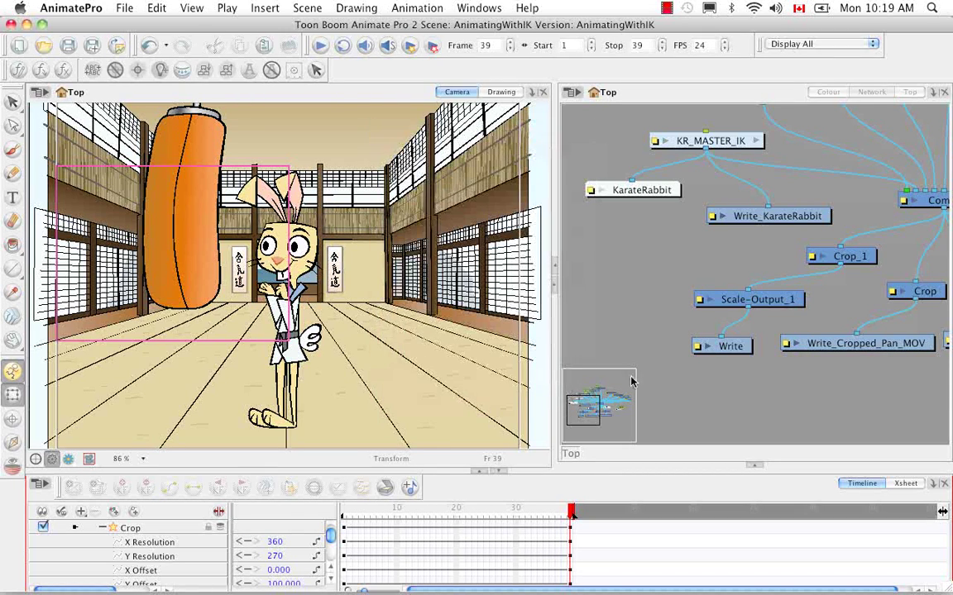
{"action": "double_click", "coordinate": [699, 303]}
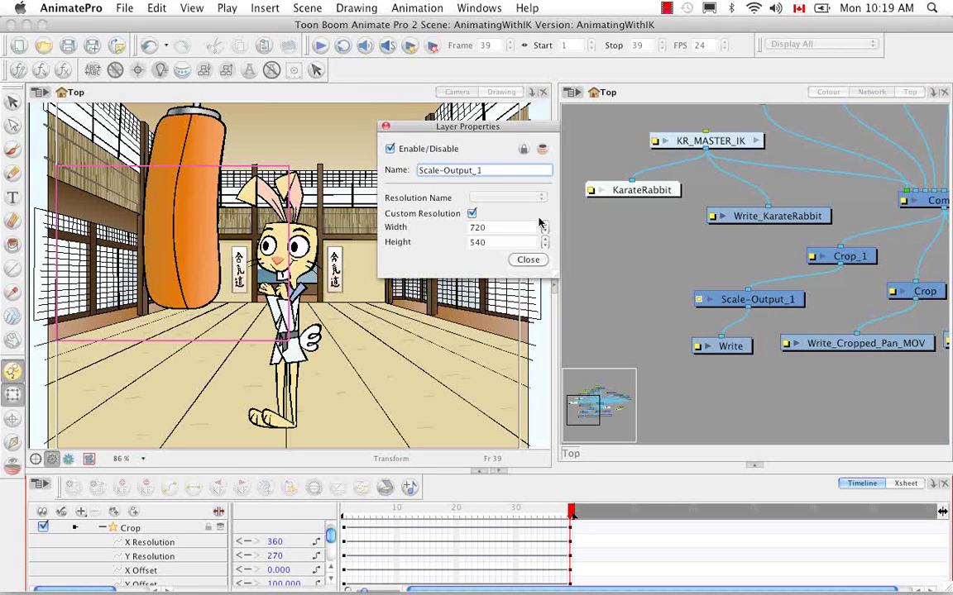
{"action": "left_click", "coordinate": [472, 213]}
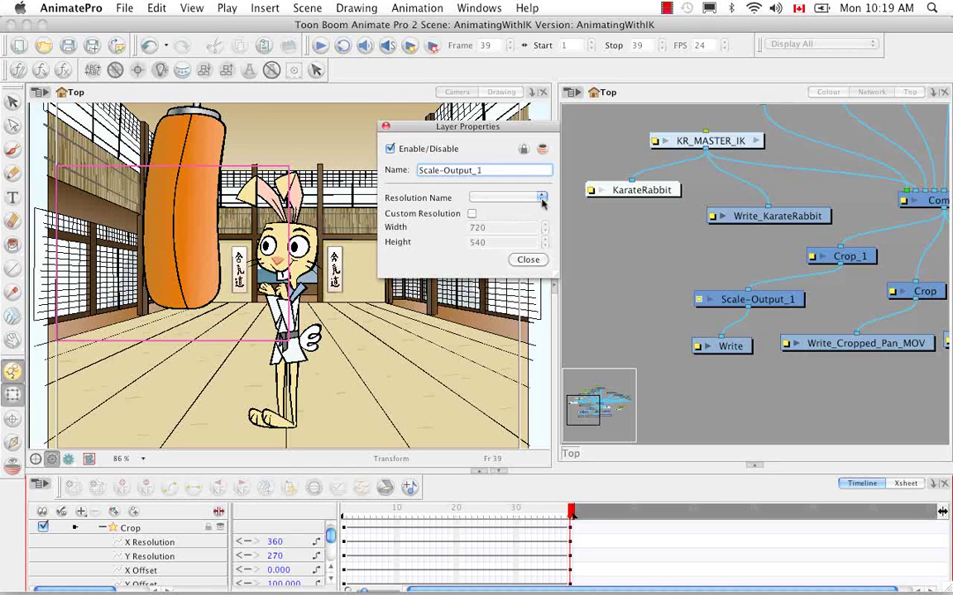
{"action": "left_click", "coordinate": [542, 200]}
{"action": "left_click", "coordinate": [488, 266]}
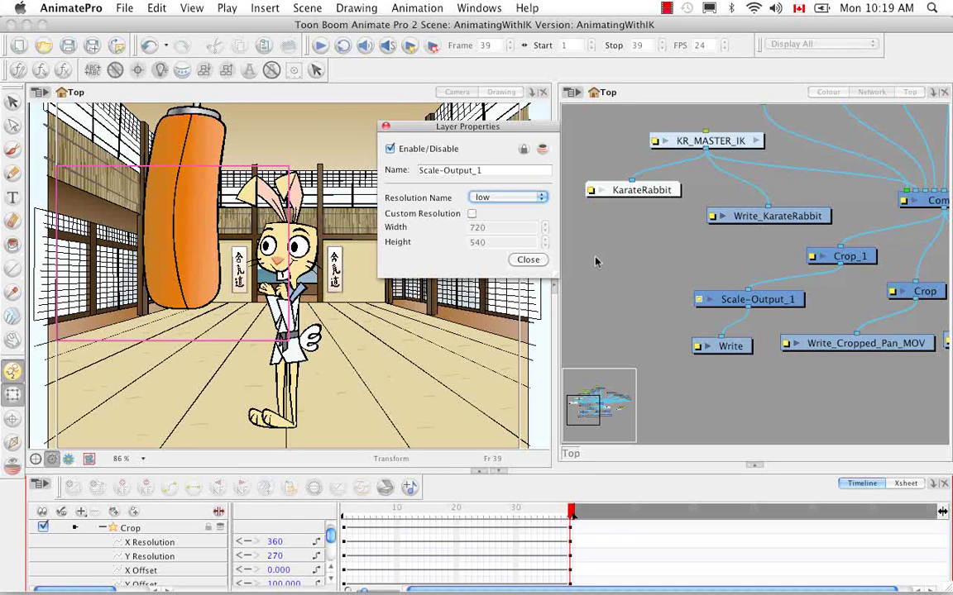
{"action": "left_click", "coordinate": [527, 260]}
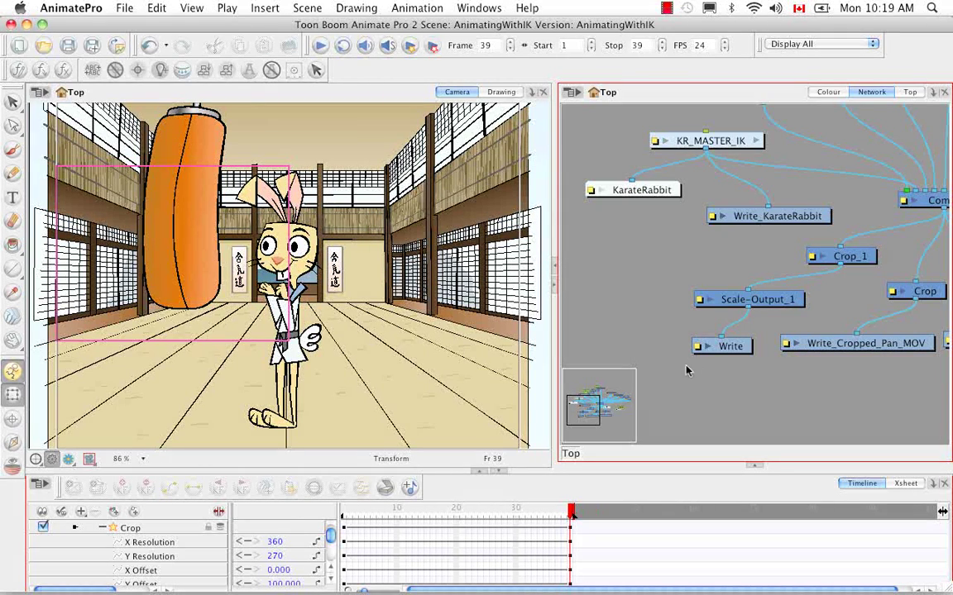